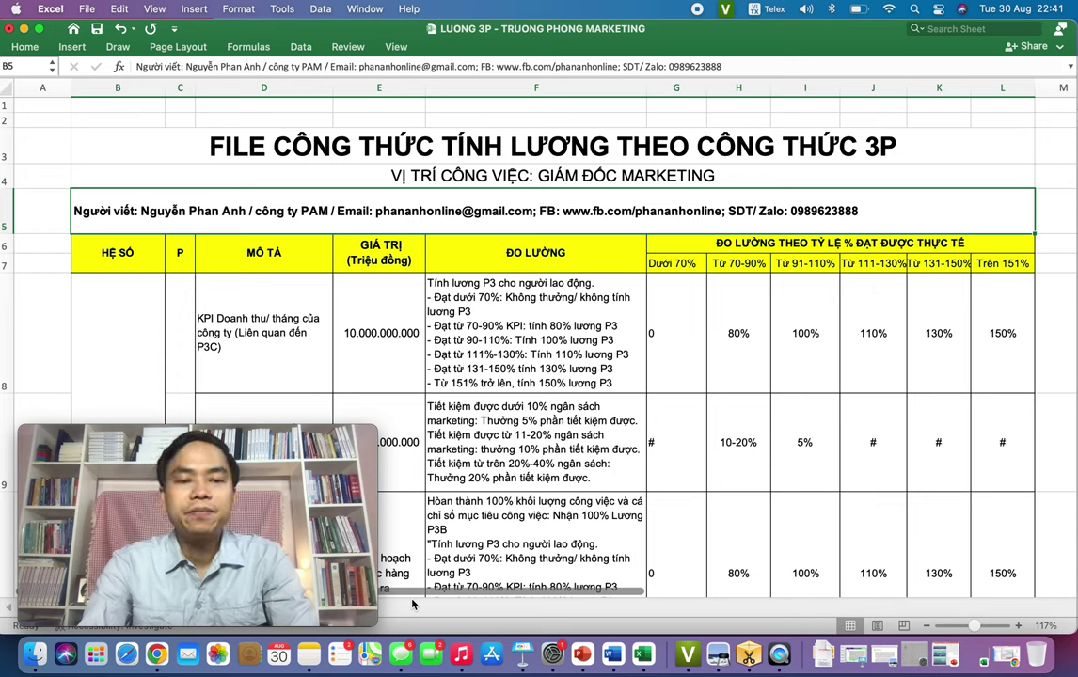
# - Scroll down through the P1, P2 and P3 salary rows 8–19
pyautogui.scroll(-1, 669, 333)
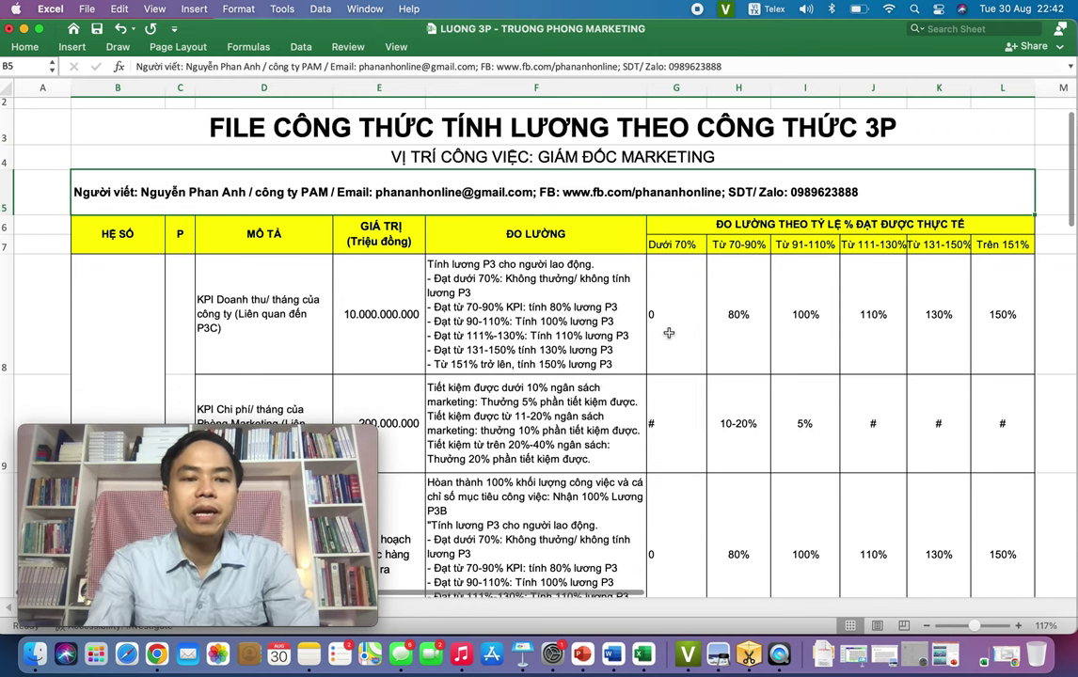
pyautogui.scroll(-2, 669, 333)
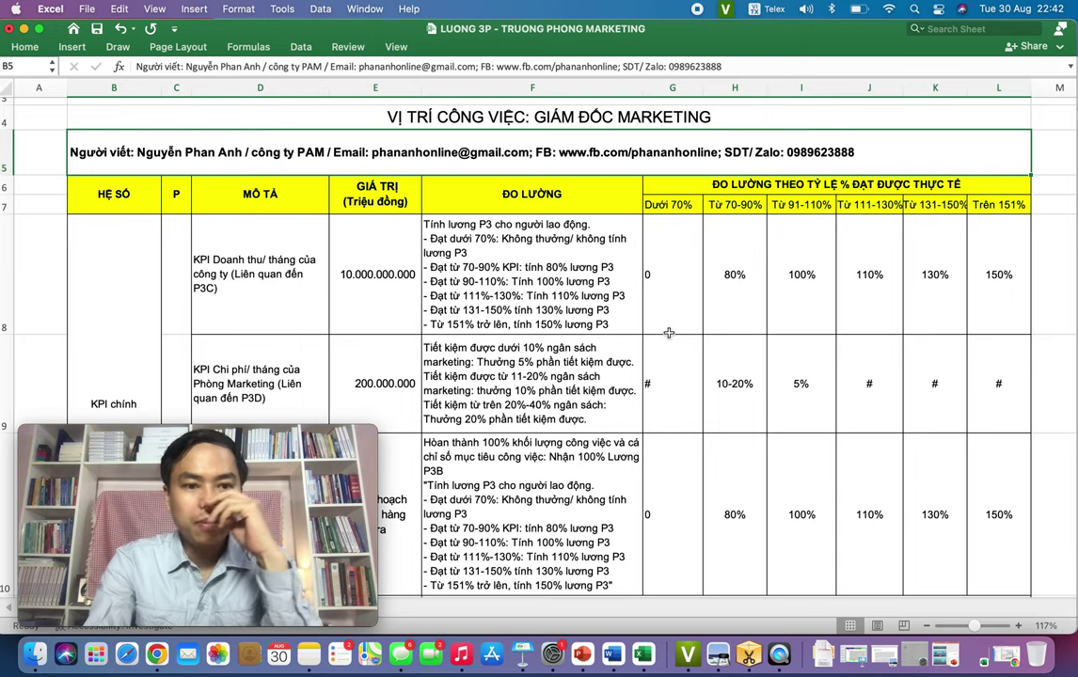
pyautogui.scroll(-5, 669, 333)
pyautogui.scroll(1, 669, 333)
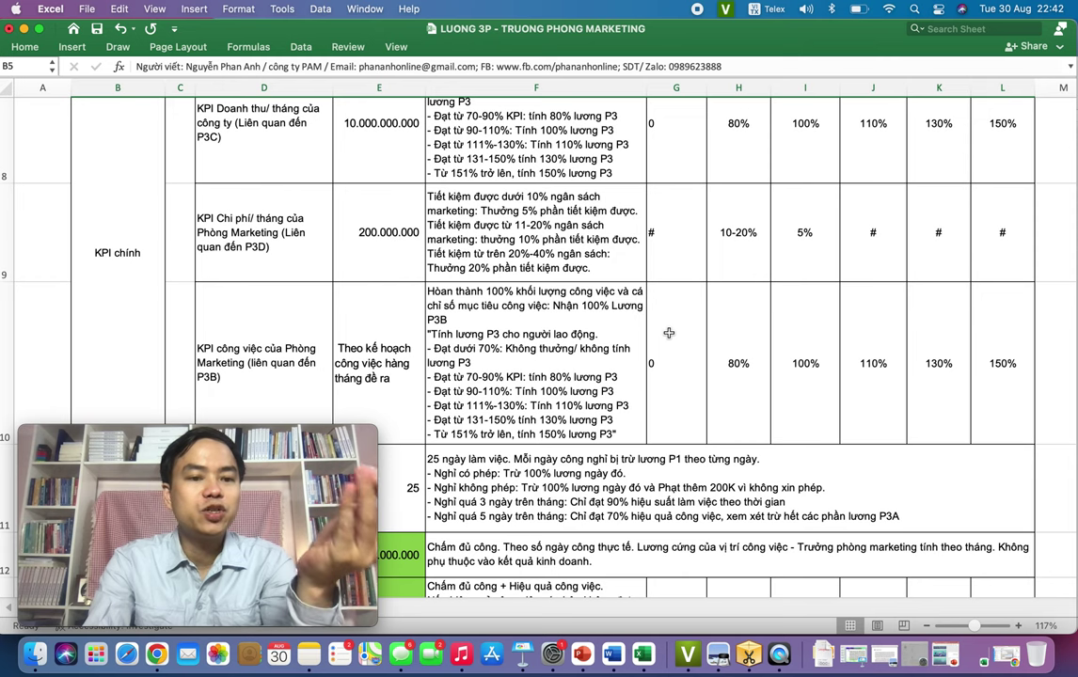
pyautogui.scroll(-5, 669, 333)
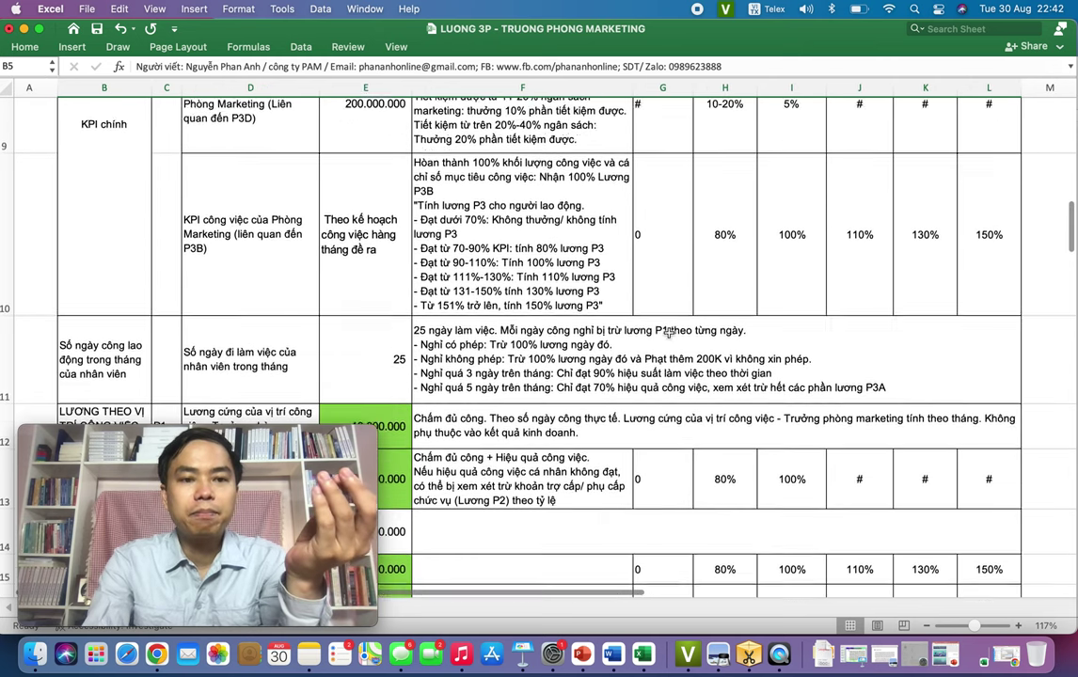
pyautogui.scroll(-2, 669, 333)
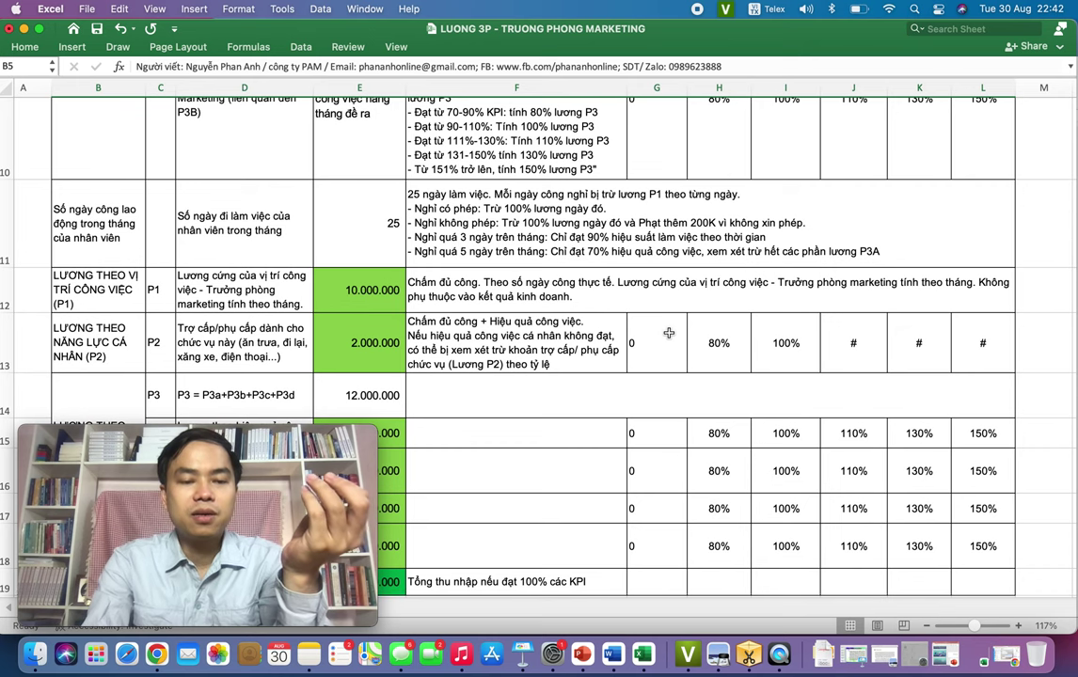
pyautogui.scroll(-3, 669, 333)
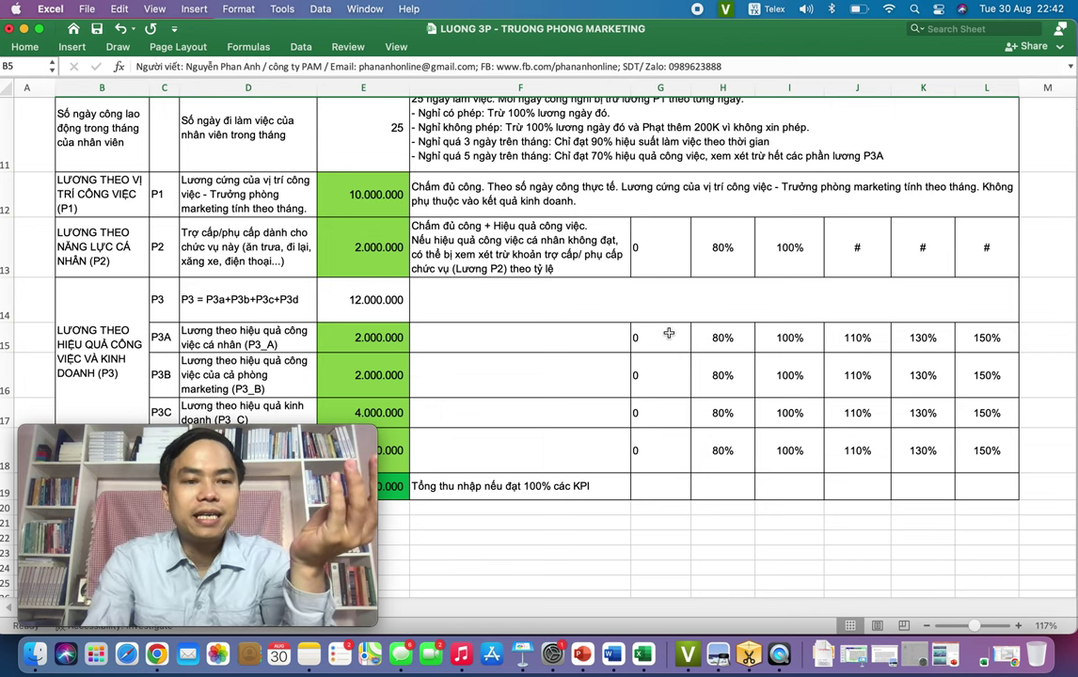
pyautogui.scroll(-2, 669, 333)
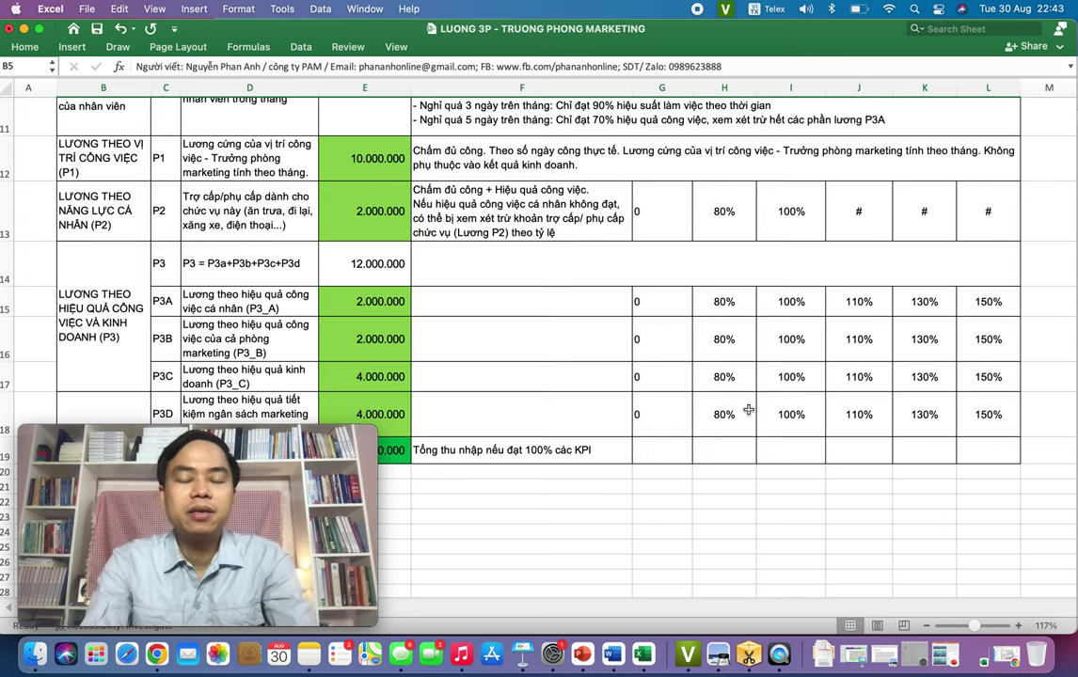
# - Return to the top of the sheet and switch to the Word job description for the marketing head
pyautogui.scroll(1, 748, 409)
pyautogui.scroll(3, 748, 409)
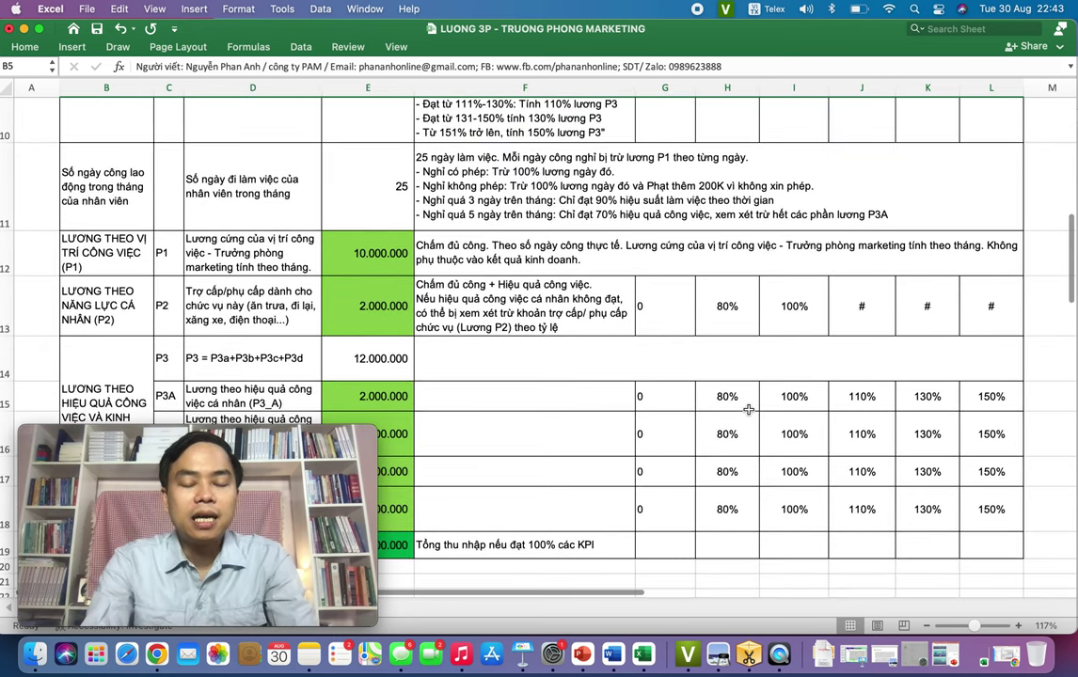
pyautogui.scroll(5, 748, 409)
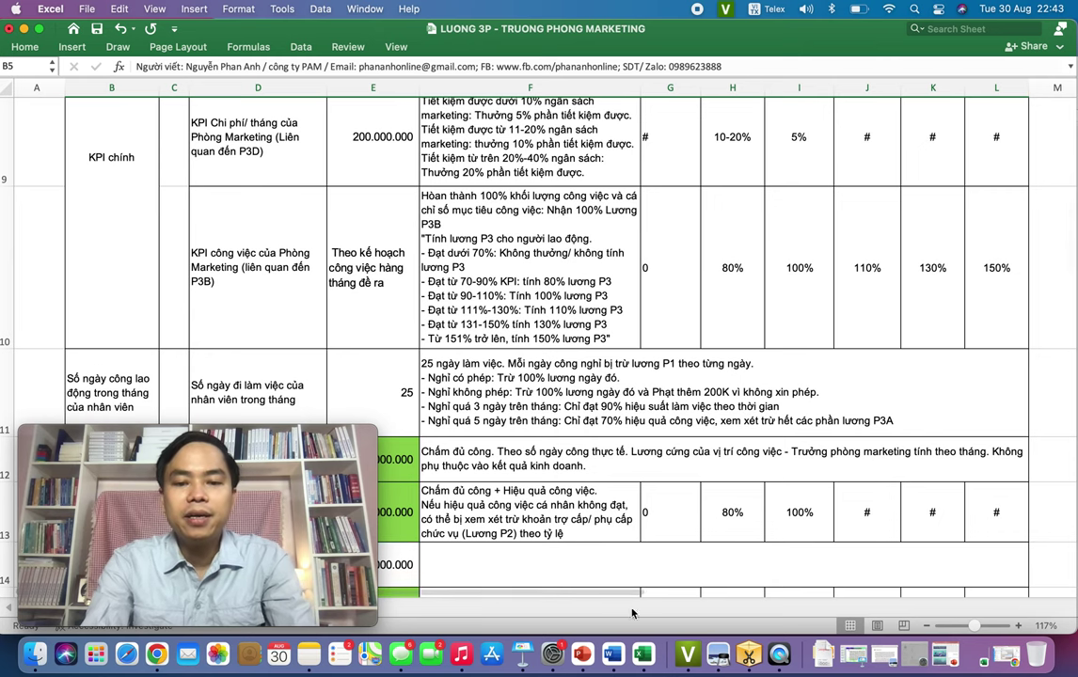
pyautogui.click(613, 656)
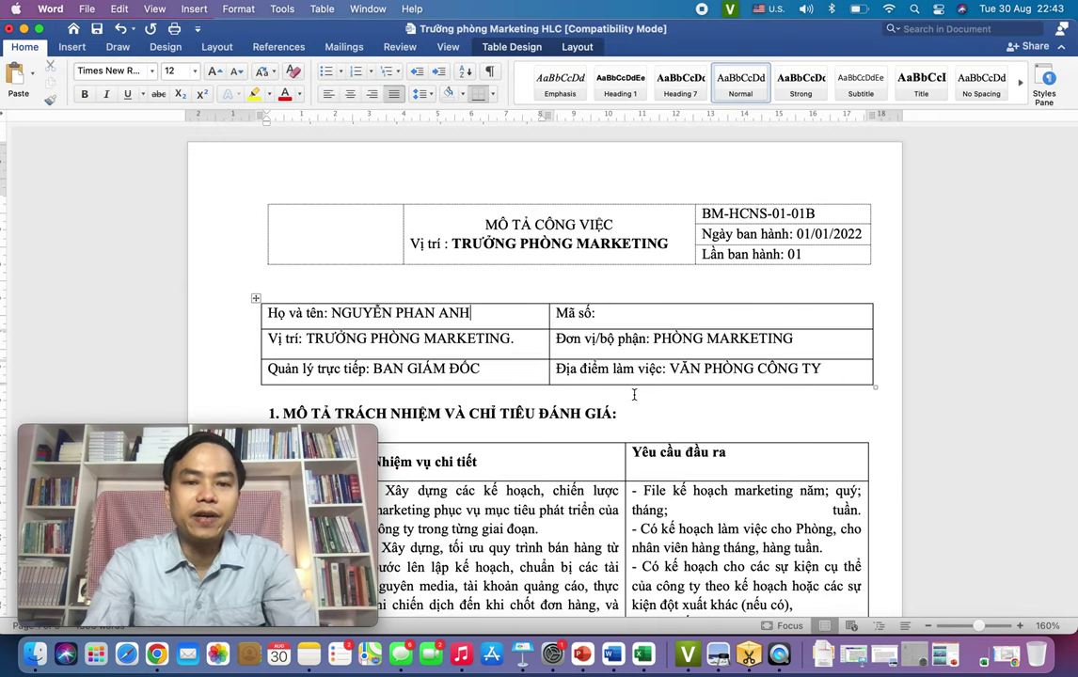
# - Collapse the Word ribbon and select the employee's name in the info table
pyautogui.scroll(3, 634, 395)
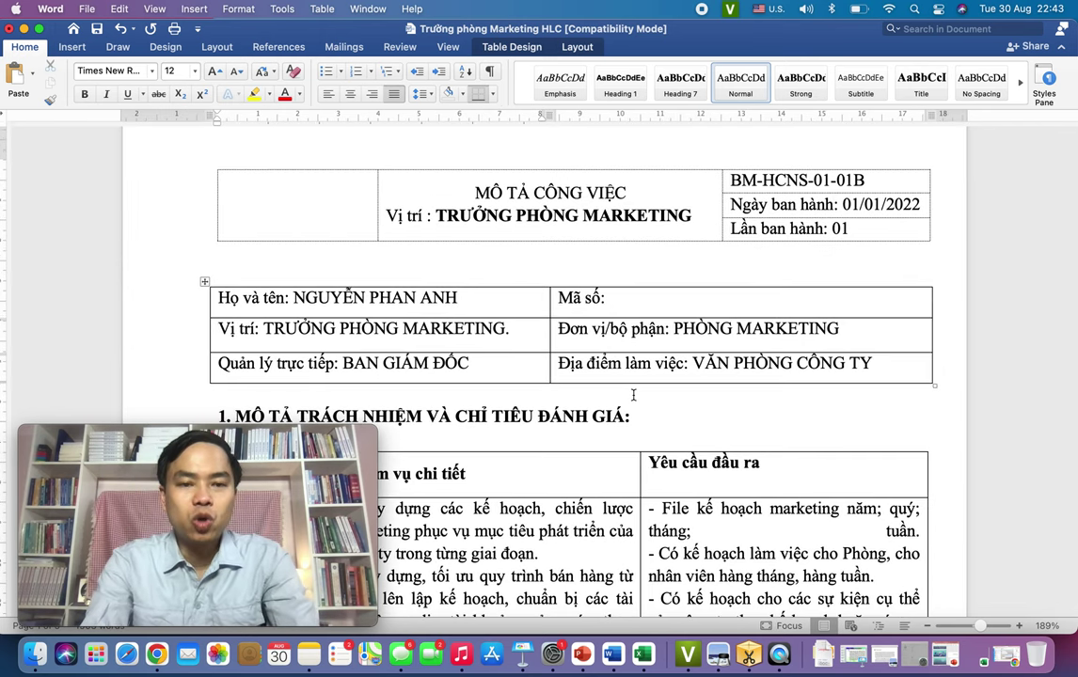
pyautogui.scroll(-2, 500, 271)
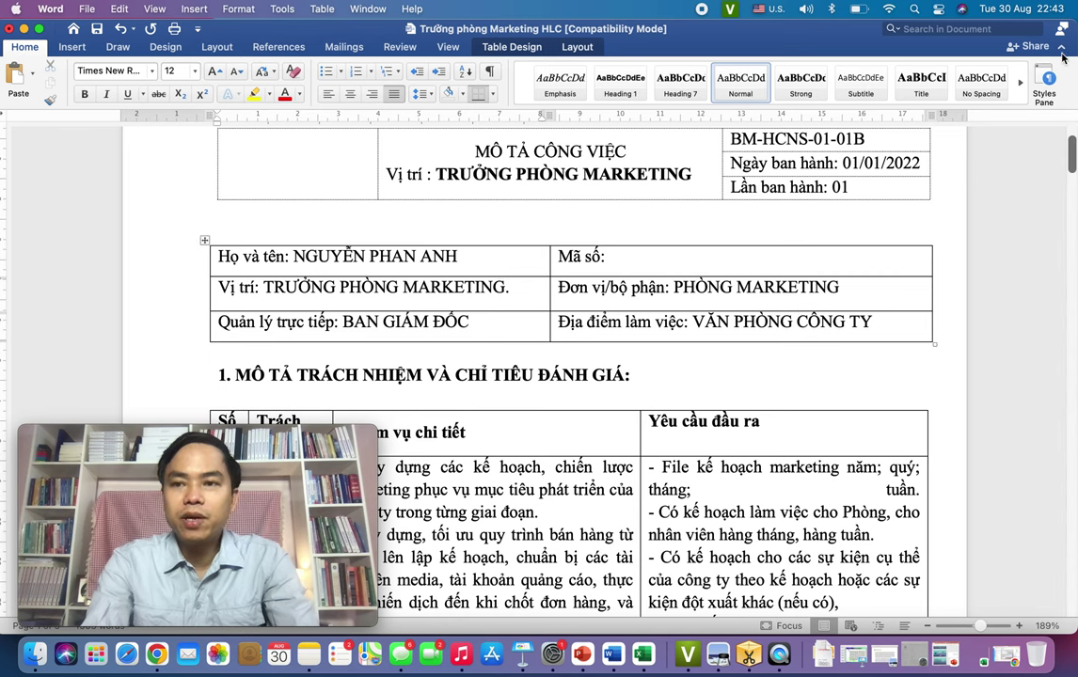
pyautogui.click(1062, 51)
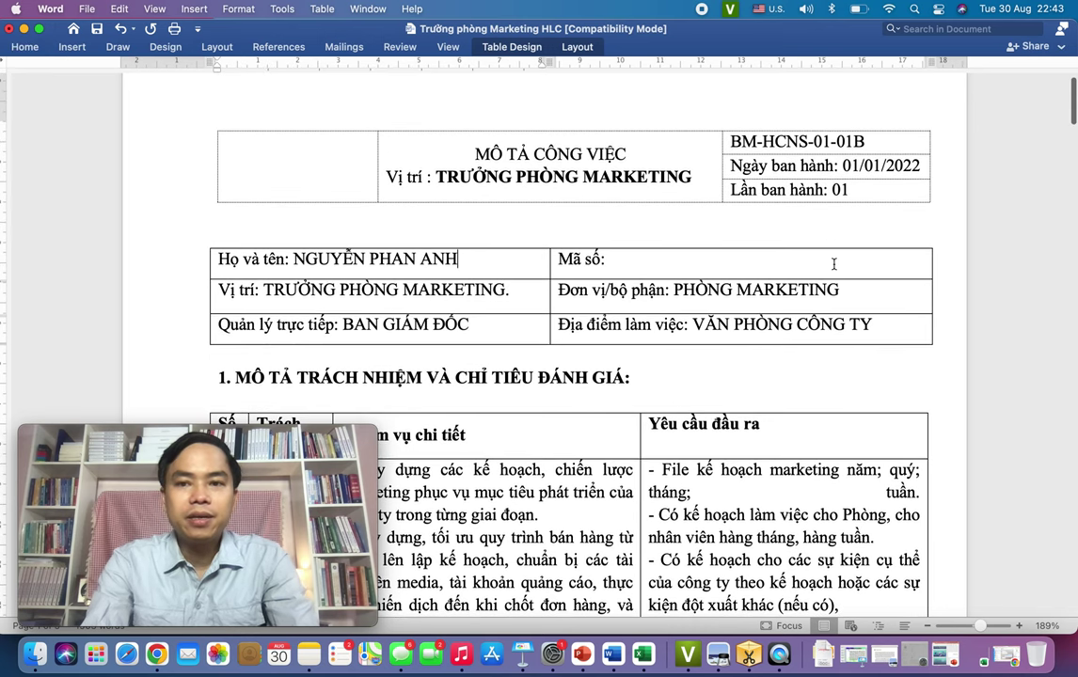
pyautogui.moveTo(295, 214); pyautogui.dragTo(458, 223)
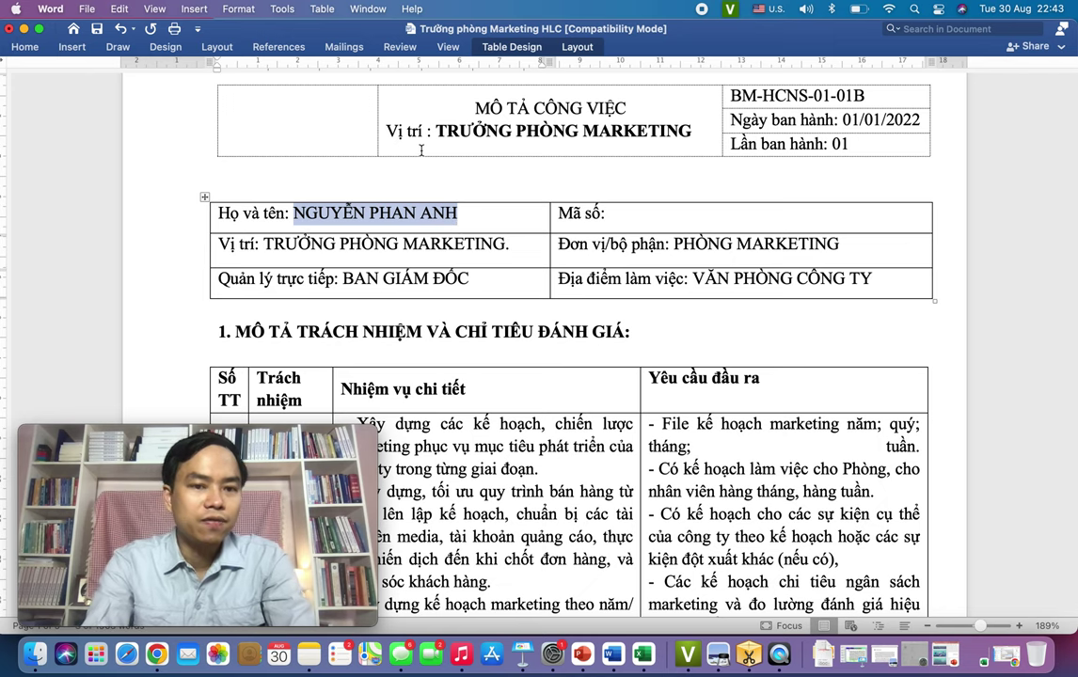
pyautogui.moveTo(434, 132); pyautogui.dragTo(599, 122)
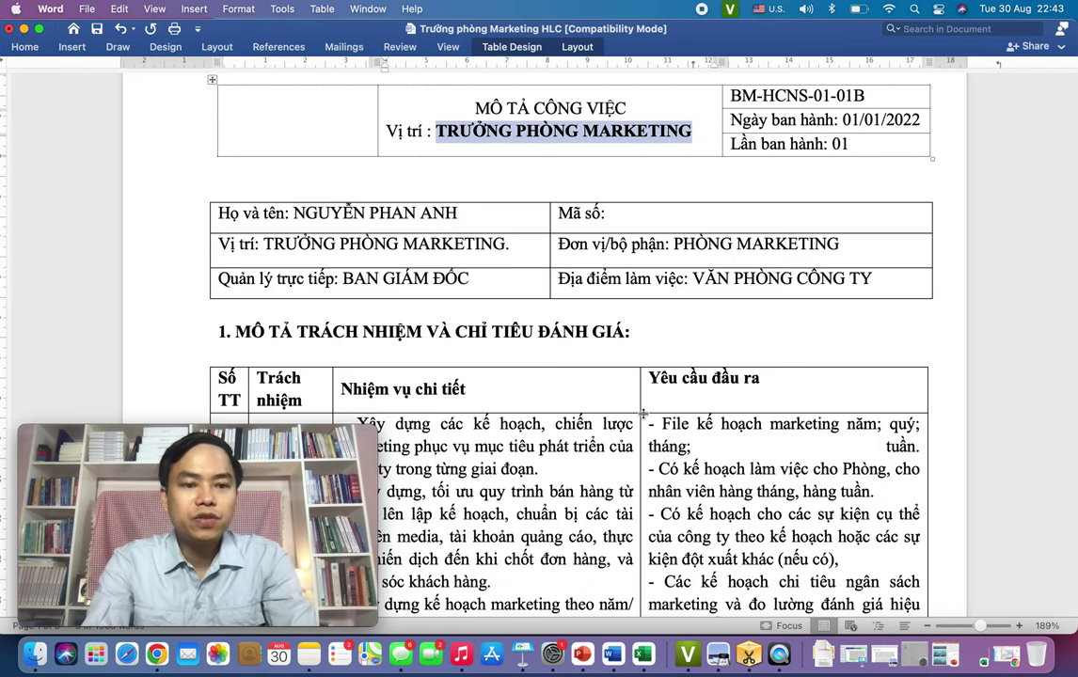
# - Scroll down to responsibility 1.1 Lập kế hoạch marketing and its Yêu cầu đầu ra
pyautogui.scroll(-3, 645, 415)
pyautogui.scroll(-2, 645, 415)
pyautogui.scroll(3, 645, 415)
pyautogui.scroll(-4, 646, 416)
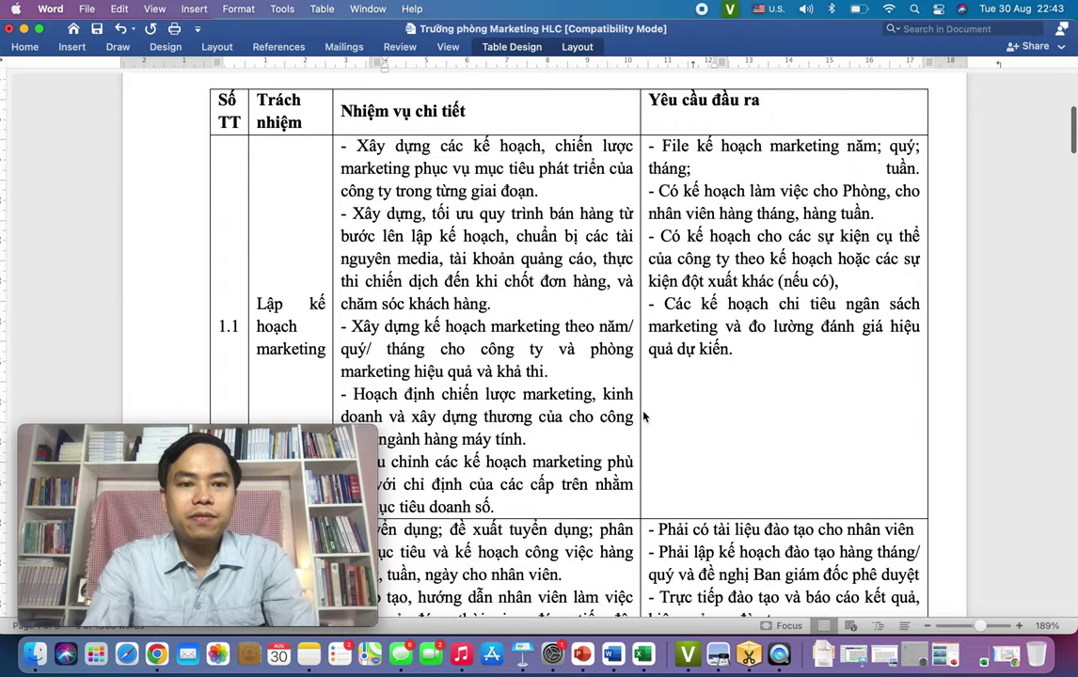
pyautogui.scroll(2, 645, 415)
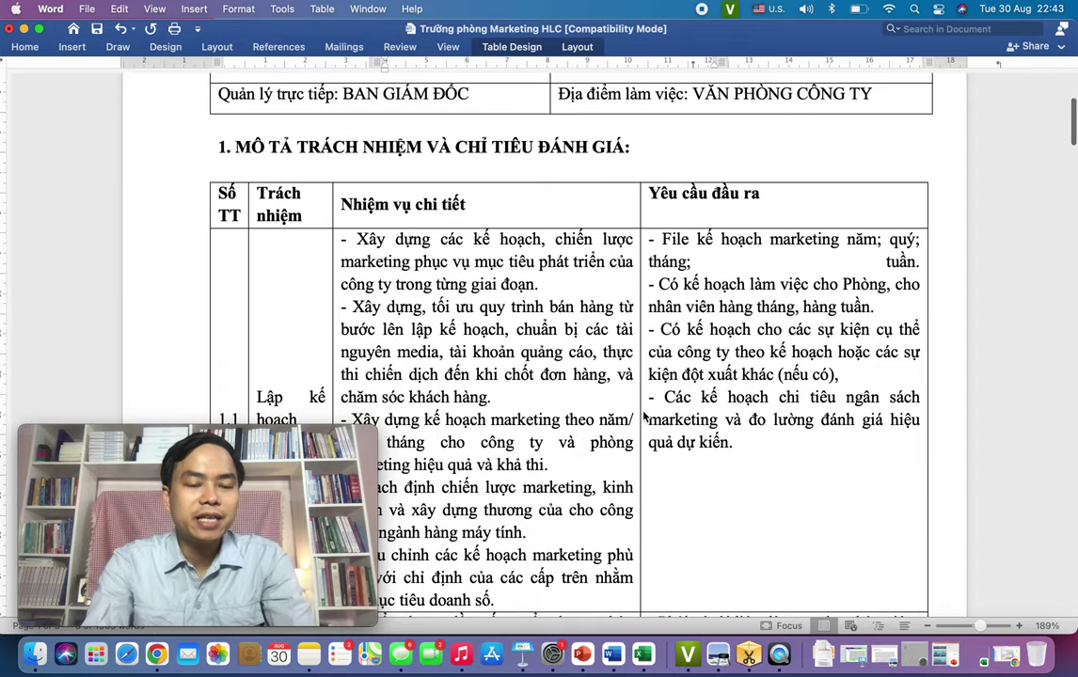
pyautogui.scroll(-1, 646, 417)
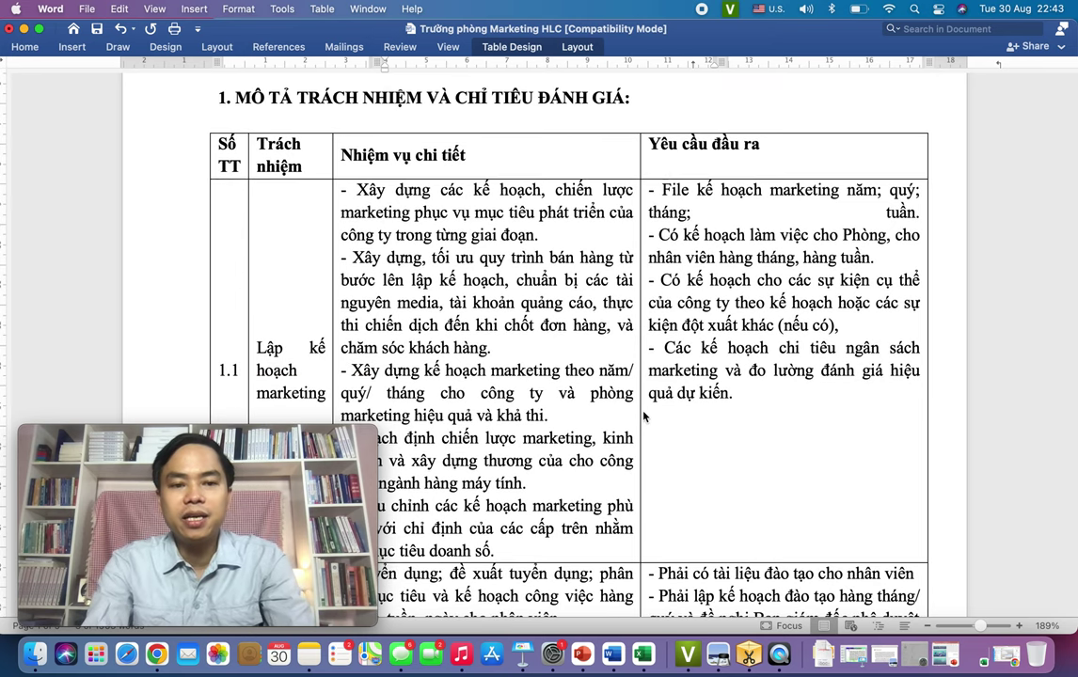
pyautogui.scroll(-1, 645, 417)
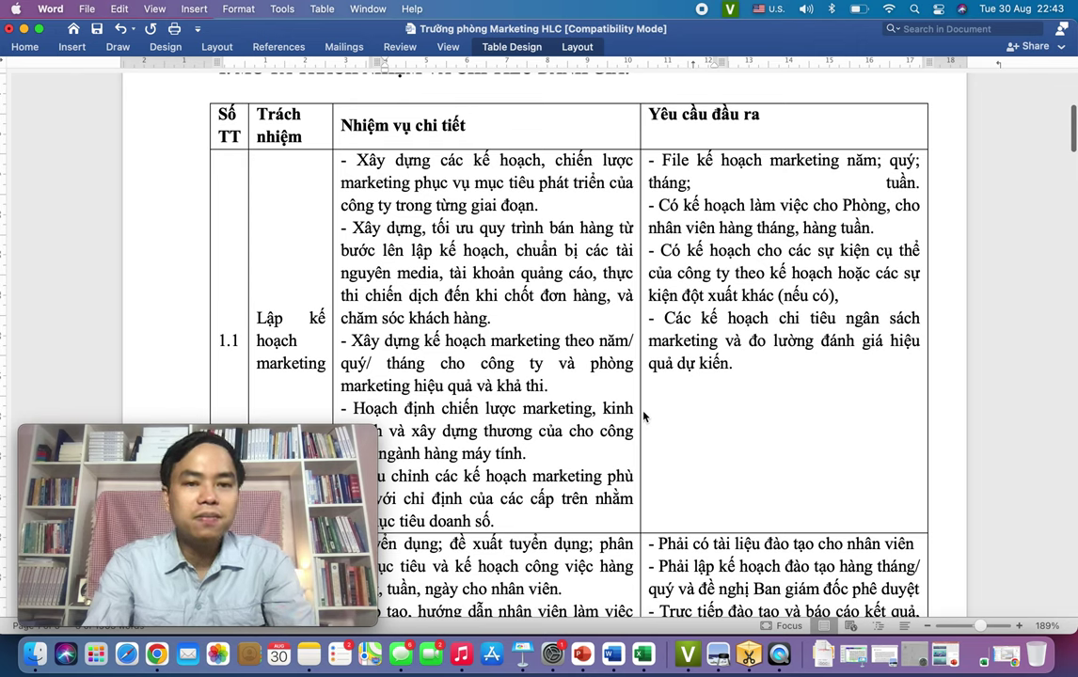
pyautogui.scroll(-1, 645, 416)
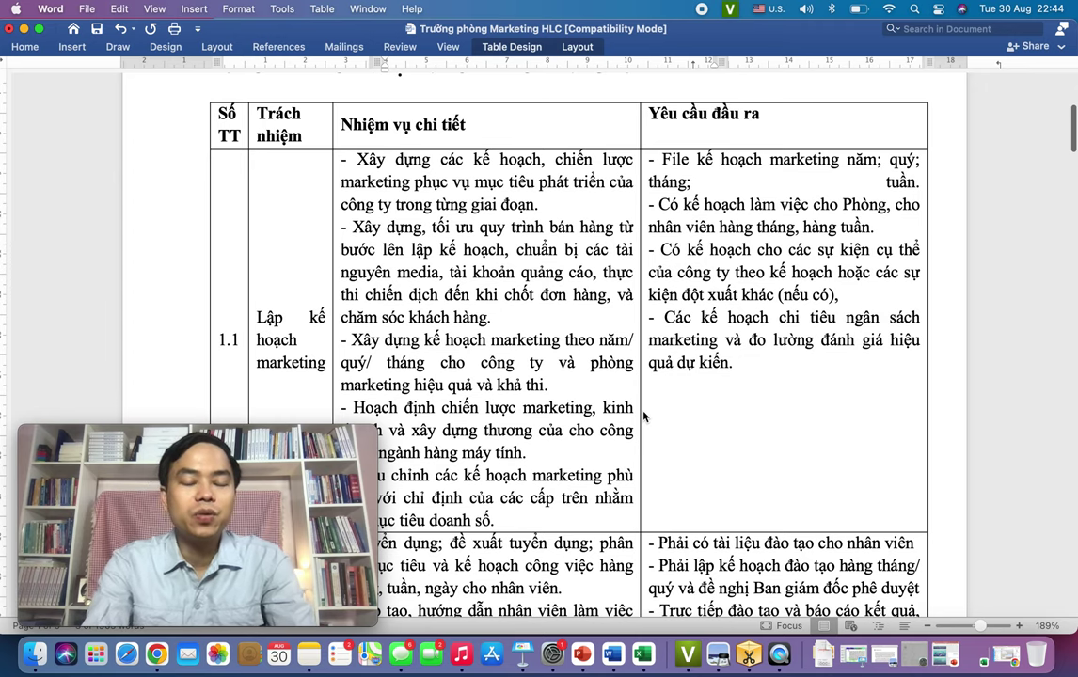
pyautogui.scroll(-1, 644, 416)
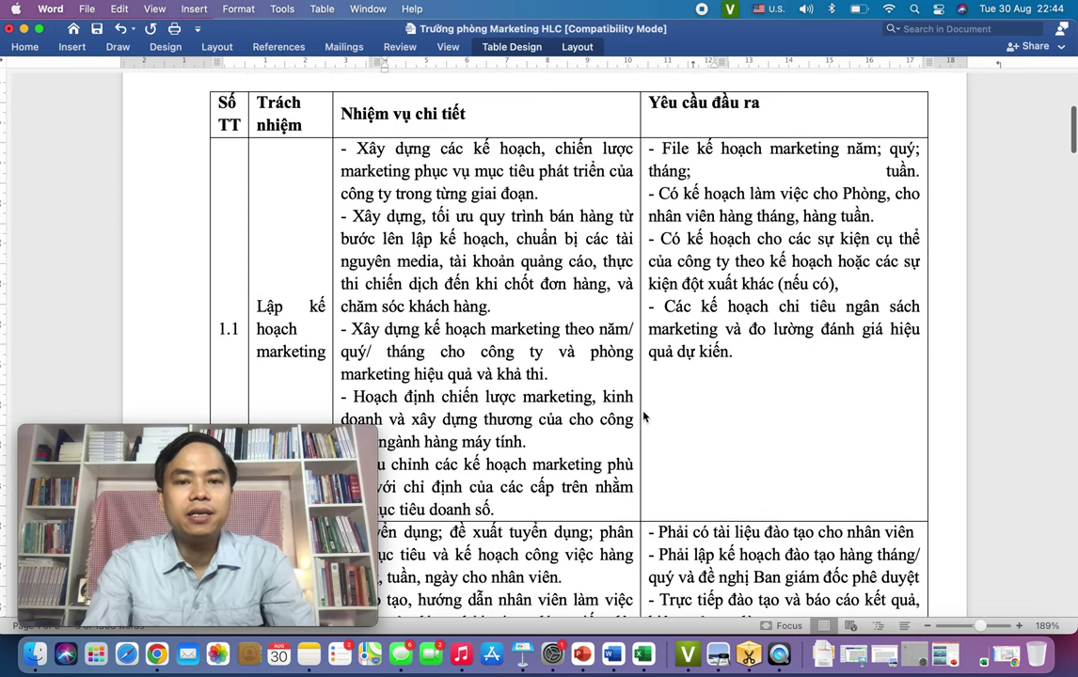
pyautogui.scroll(-1, 643, 415)
pyautogui.scroll(1, 643, 417)
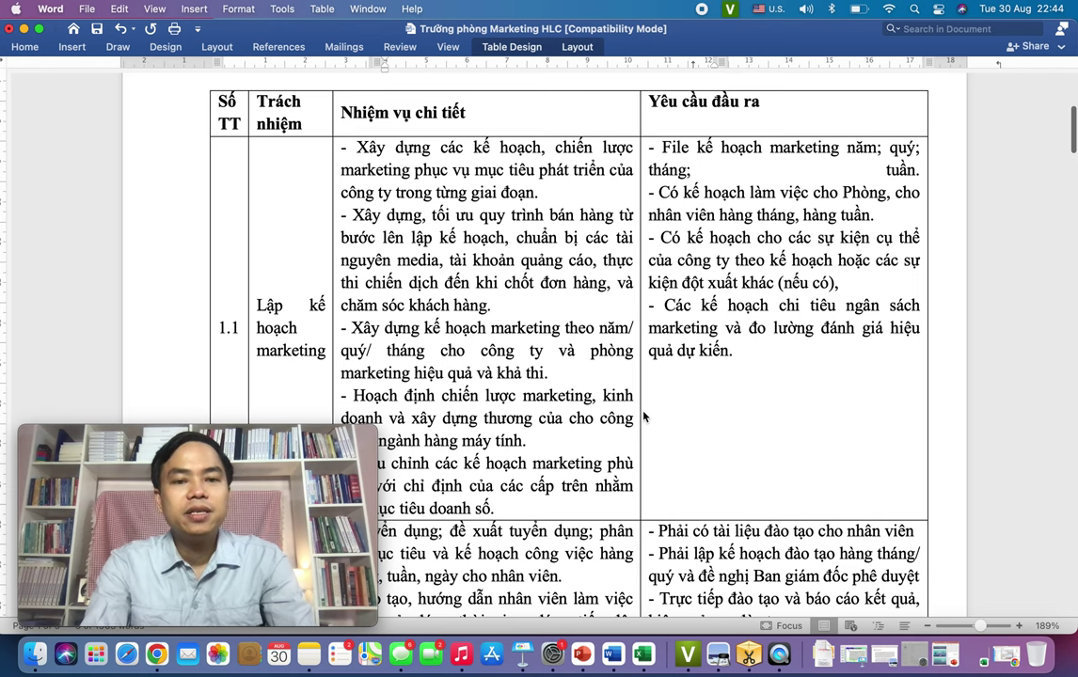
pyautogui.scroll(-2, 643, 417)
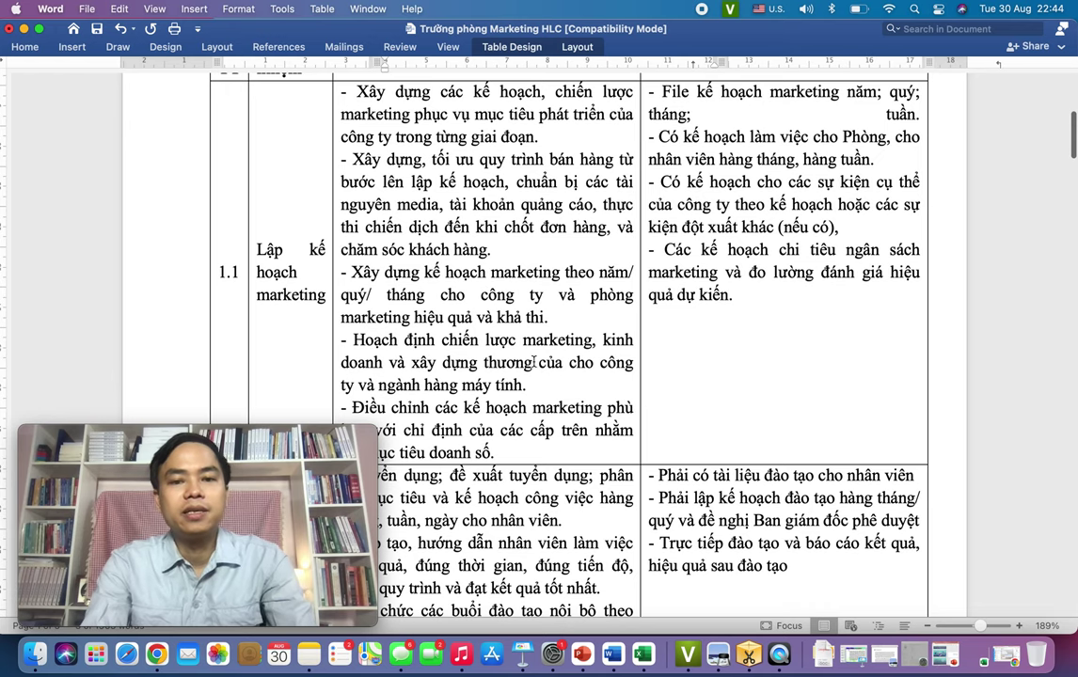
# - Add 'hiệu' after 'thương' in the 1.1 task text, then select 'máy tính'
pyautogui.write('hiệu')
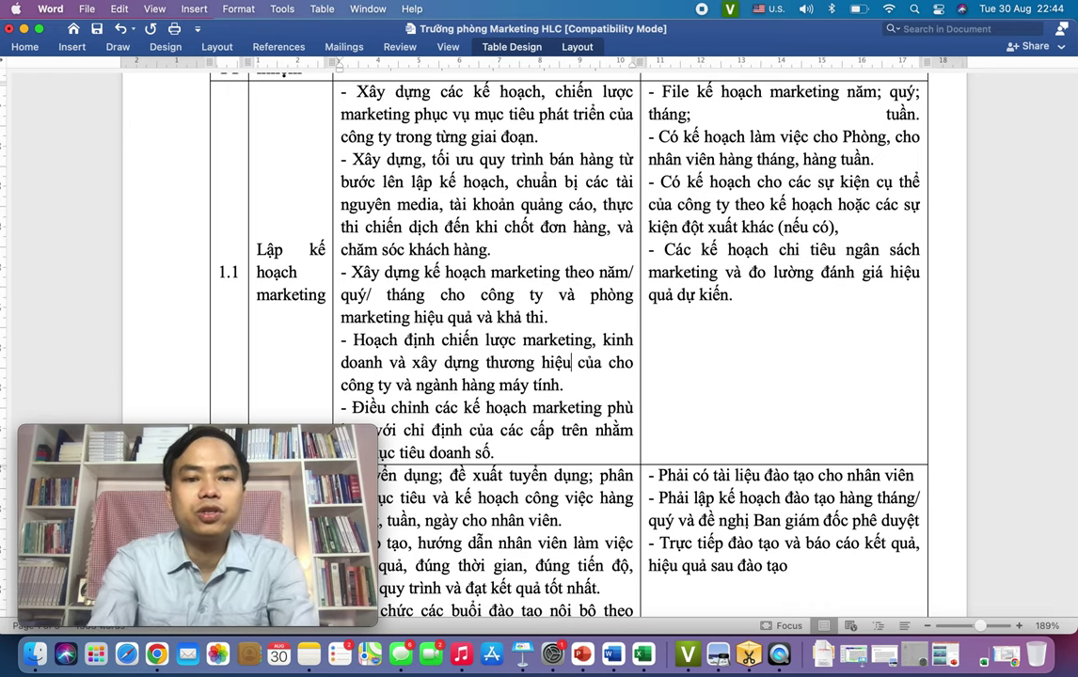
pyautogui.scroll(-1, 469, 374)
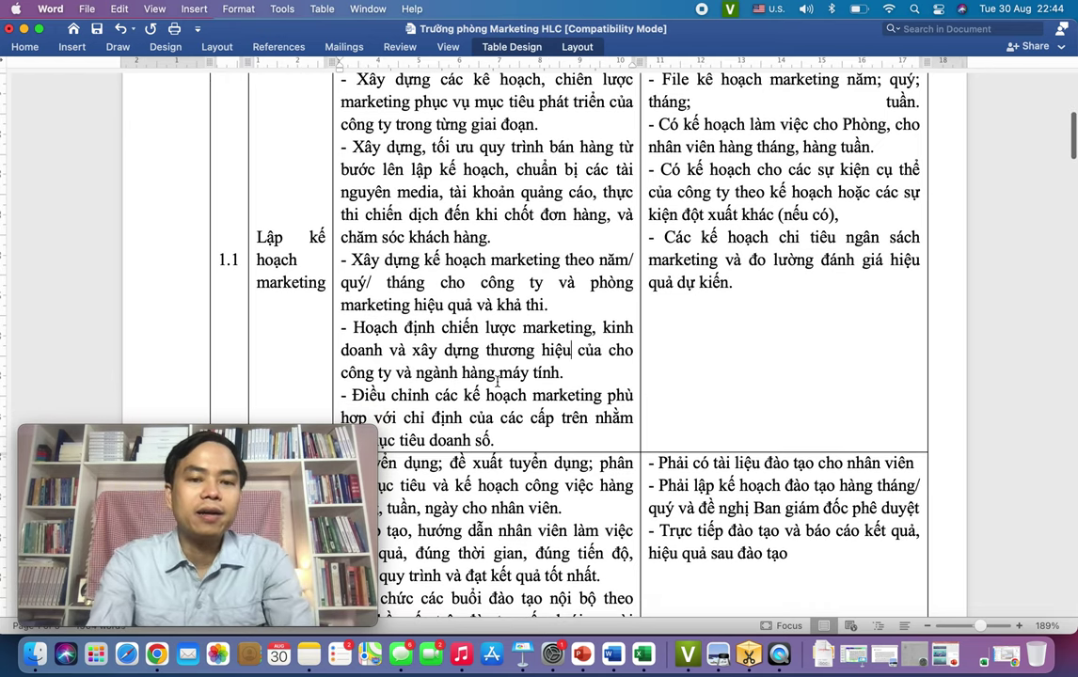
pyautogui.moveTo(500, 373); pyautogui.dragTo(562, 373)
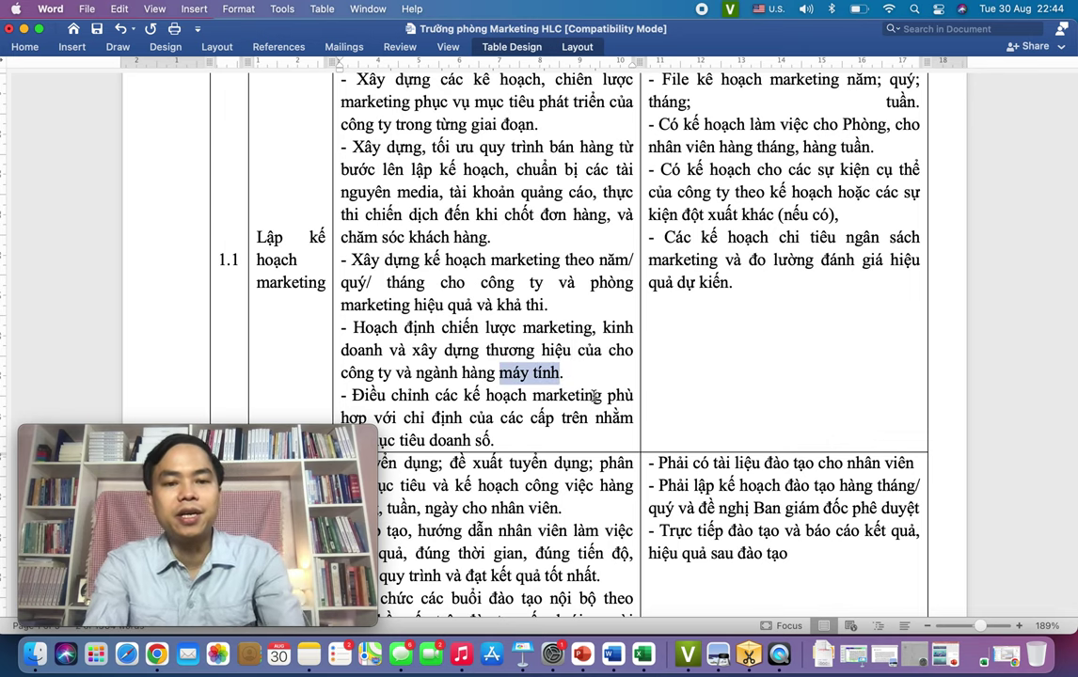
# - Scroll the table and place the cursor in the Yêu cầu đầu ra header cell
pyautogui.scroll(-1, 595, 396)
pyautogui.scroll(-2, 593, 397)
pyautogui.scroll(-1, 594, 396)
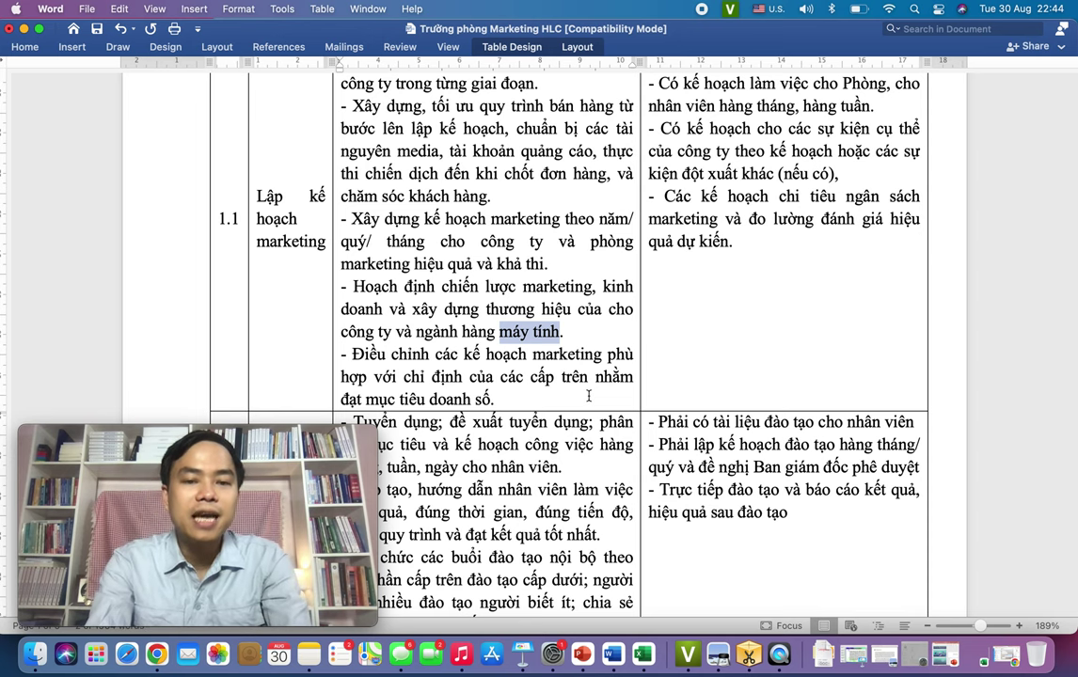
pyautogui.scroll(3, 521, 311)
pyautogui.scroll(5, 581, 347)
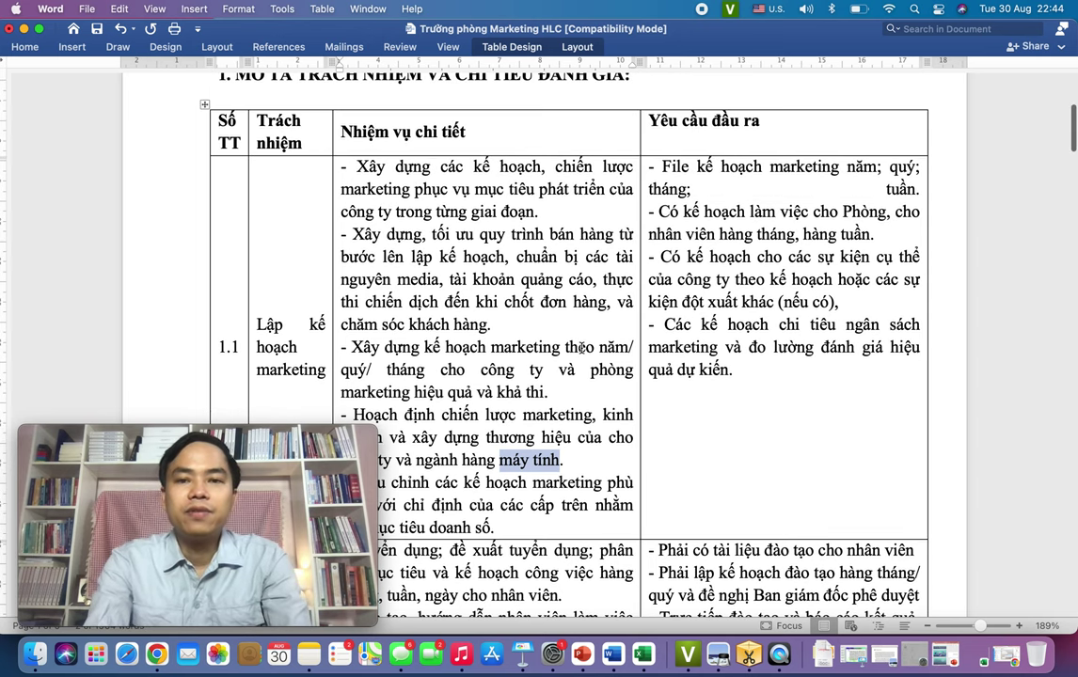
pyautogui.click(728, 131)
# - Centre the Yêu cầu đầu ra header text and scroll down the duties table
pyautogui.press('cmd+e')
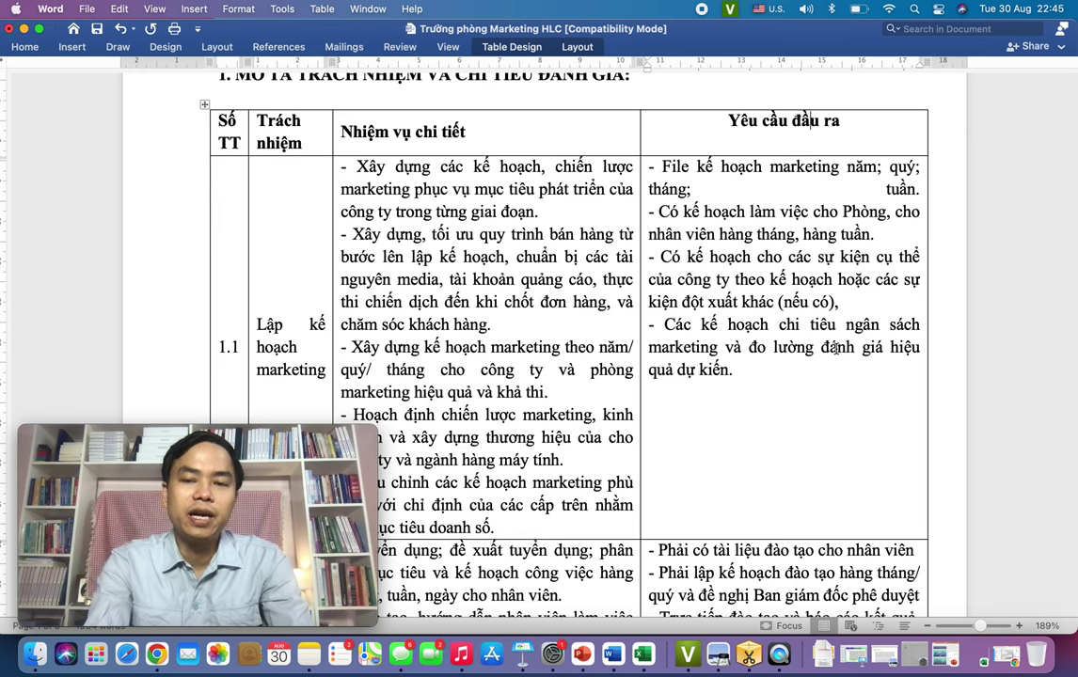
pyautogui.scroll(-2, 836, 347)
pyautogui.scroll(-2, 836, 348)
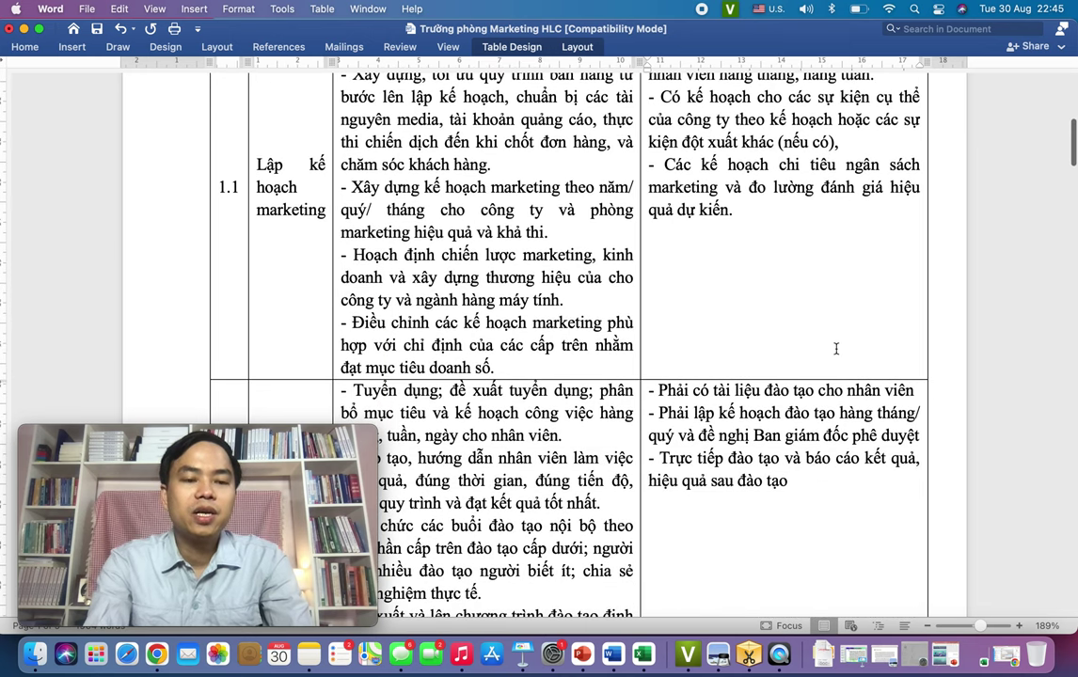
pyautogui.scroll(-1, 835, 349)
pyautogui.scroll(-4, 835, 349)
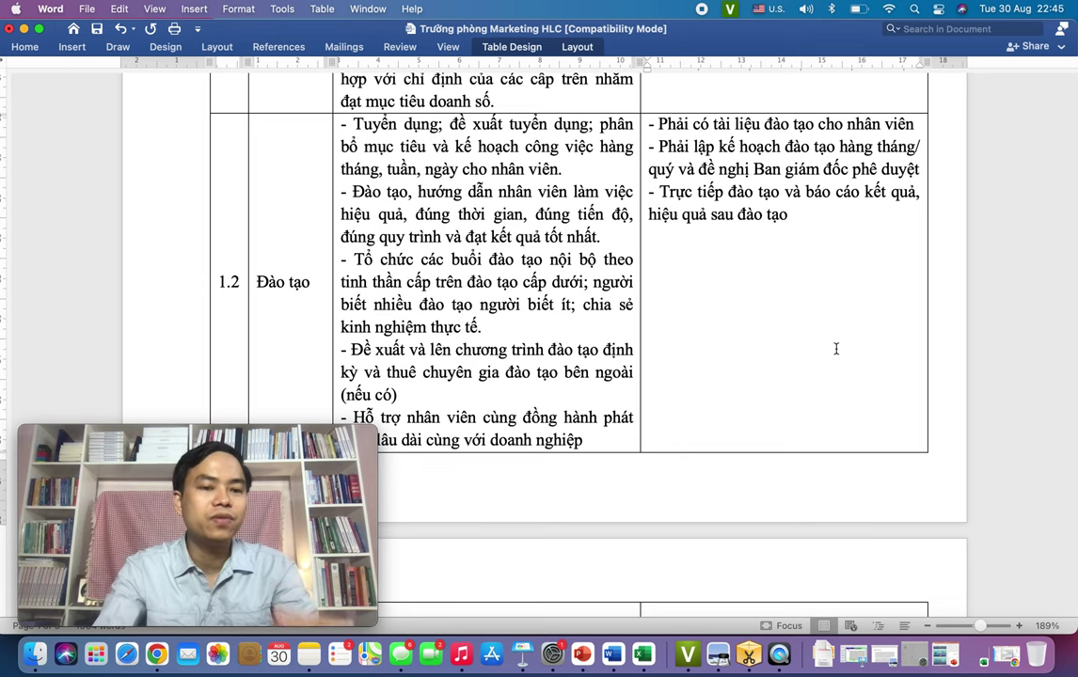
# - Select the expected results listed for row 1.2 Đào tạo
pyautogui.scroll(-1, 710, 364)
pyautogui.scroll(2, 710, 364)
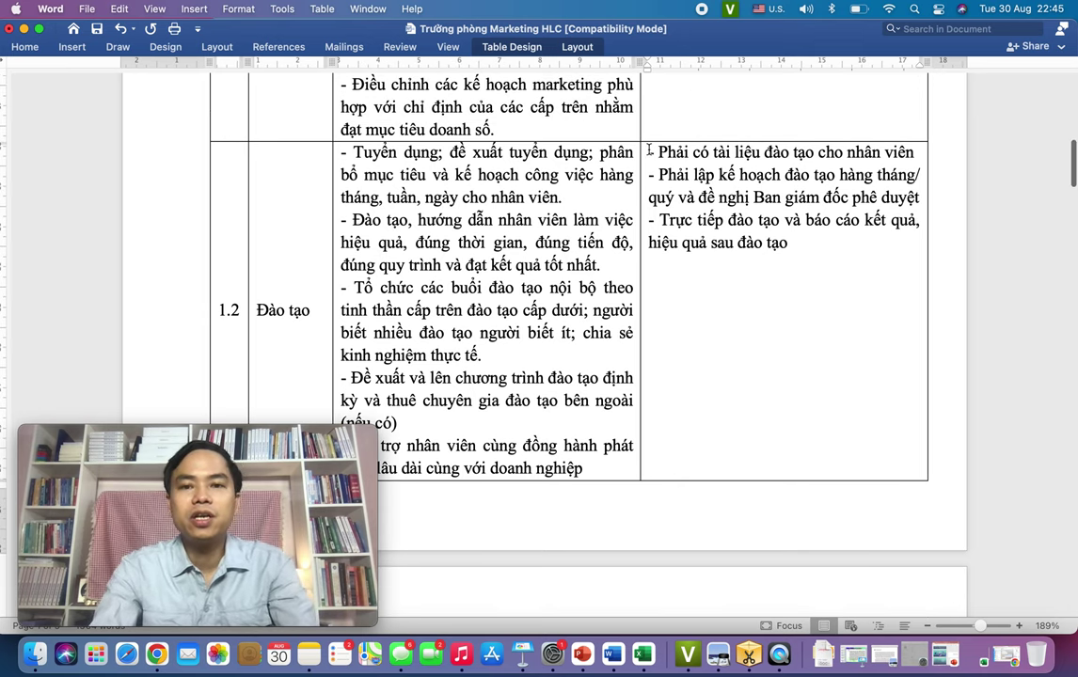
pyautogui.moveTo(651, 152); pyautogui.dragTo(788, 243)
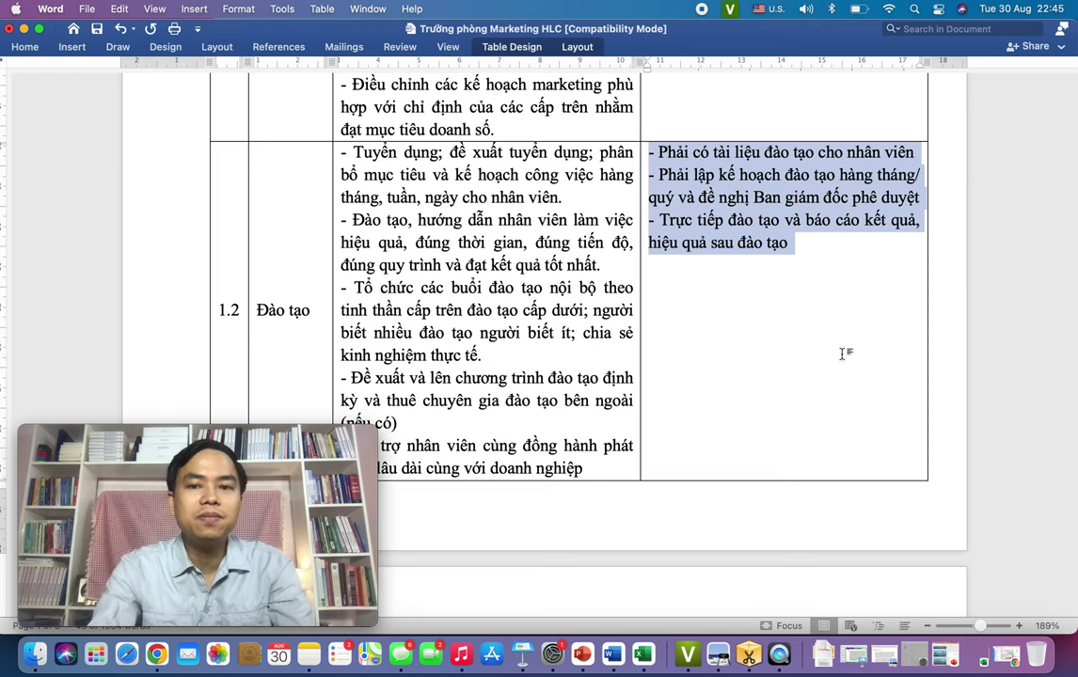
# - Scroll down through duty rows 1.3 and 1.4 to row 1.5 Chế độ báo cáo
pyautogui.scroll(-2, 843, 353)
pyautogui.scroll(-5, 842, 354)
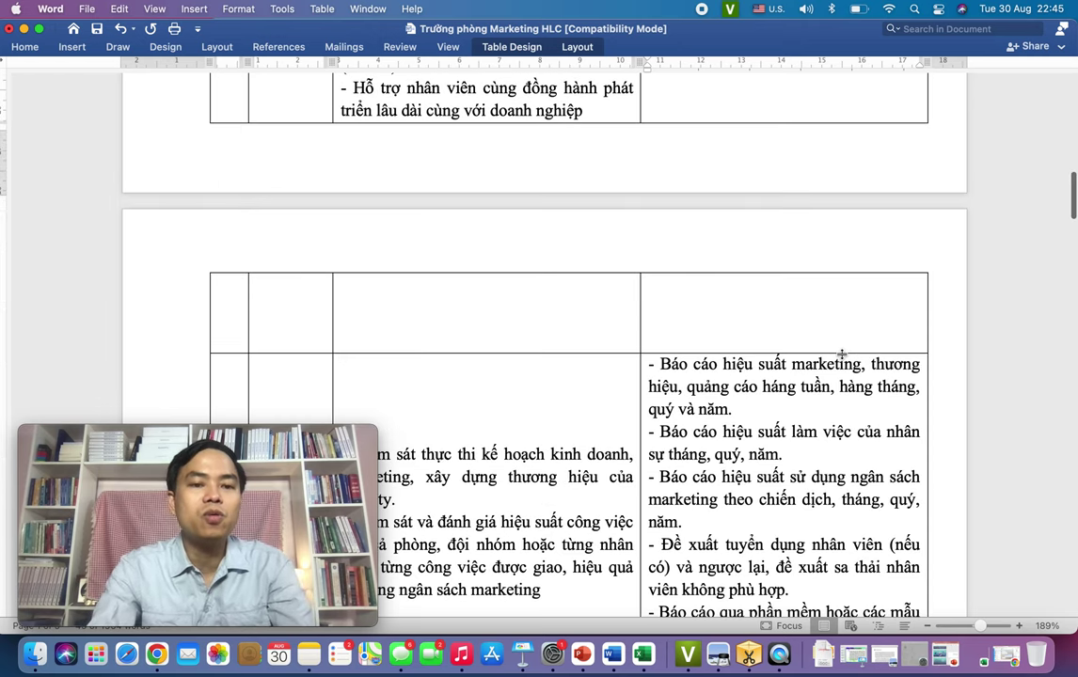
pyautogui.scroll(-2, 842, 354)
pyautogui.scroll(-5, 842, 353)
pyautogui.scroll(-1, 842, 354)
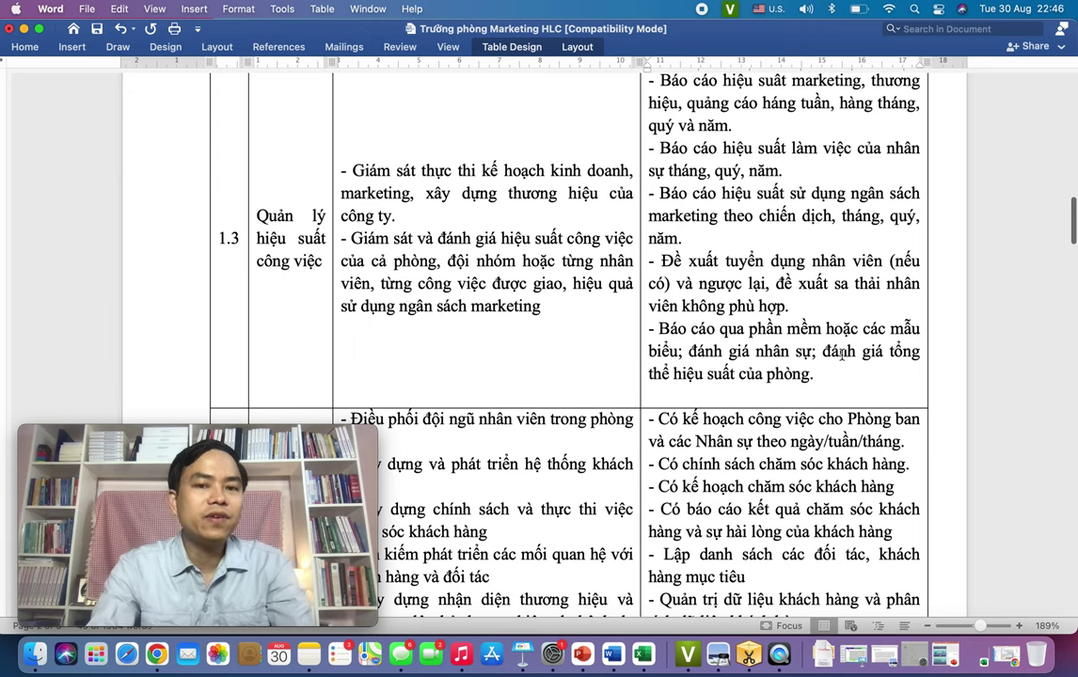
pyautogui.scroll(2, 842, 352)
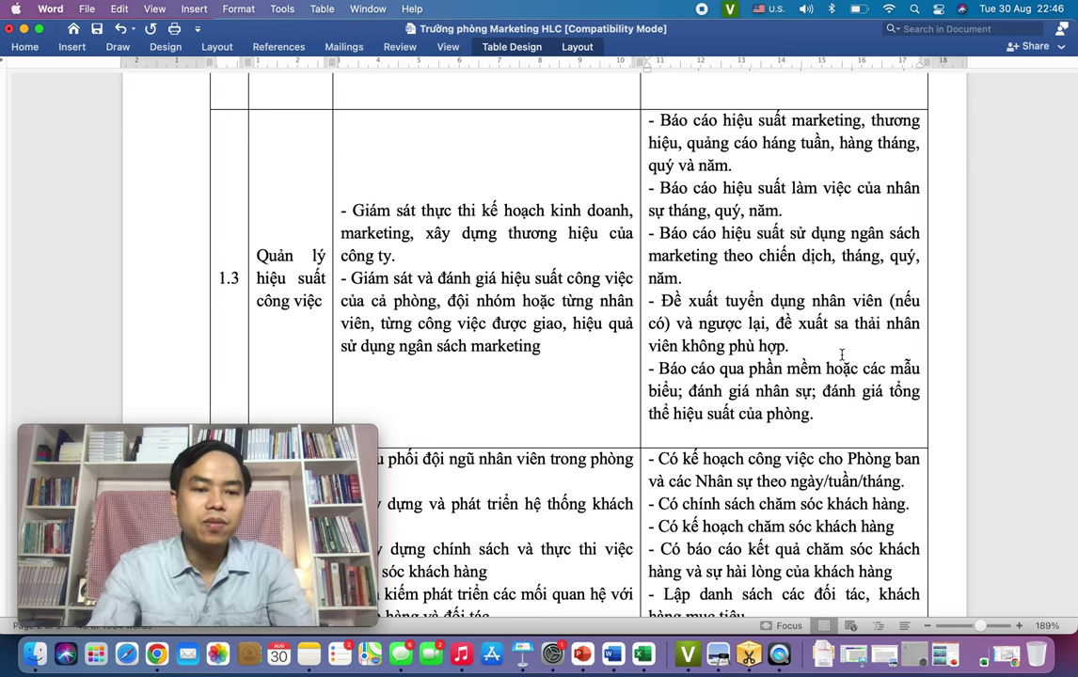
pyautogui.scroll(-1, 842, 355)
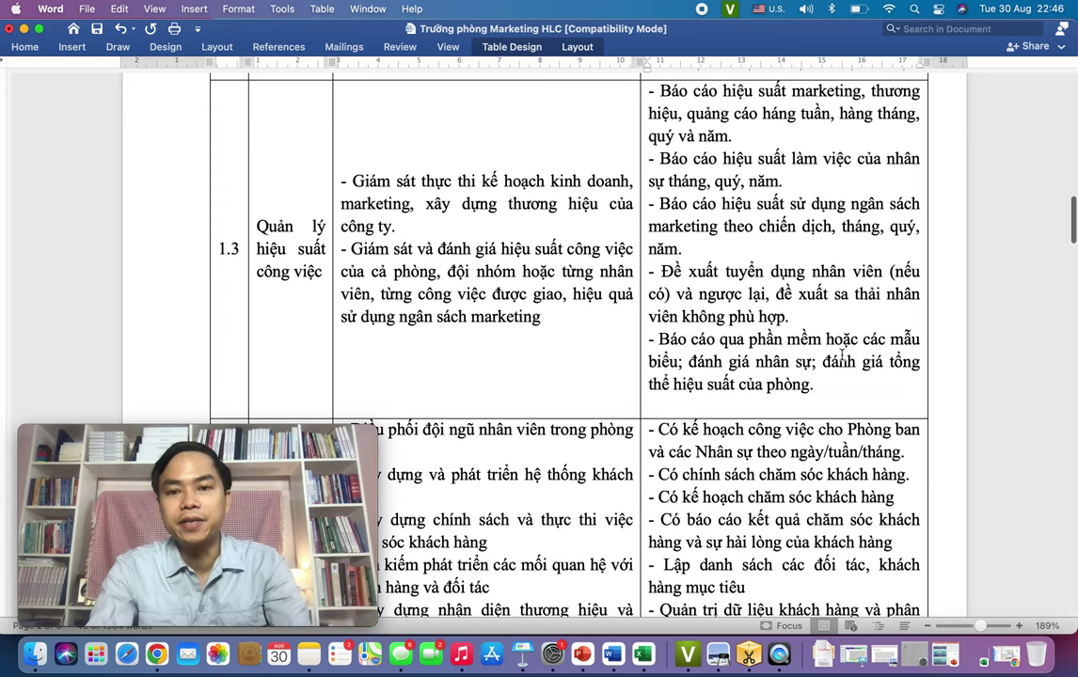
pyautogui.scroll(-2, 842, 355)
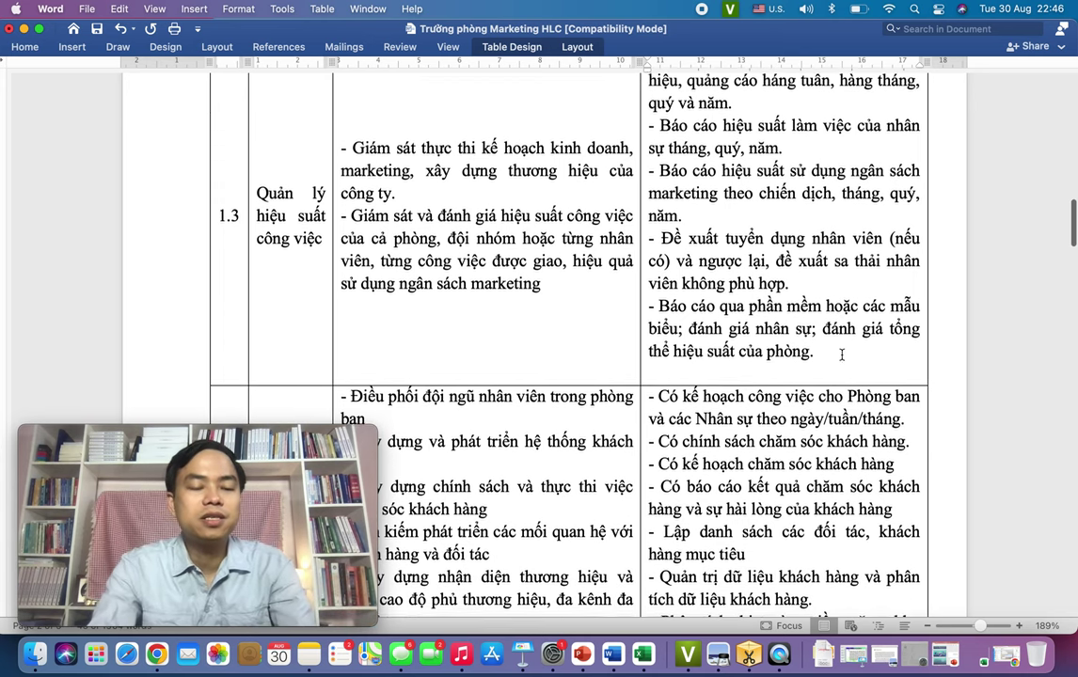
pyautogui.scroll(1, 842, 354)
pyautogui.scroll(-1, 842, 355)
pyautogui.scroll(-2, 842, 355)
pyautogui.scroll(-5, 842, 355)
pyautogui.scroll(-7, 842, 355)
pyautogui.scroll(-1, 842, 355)
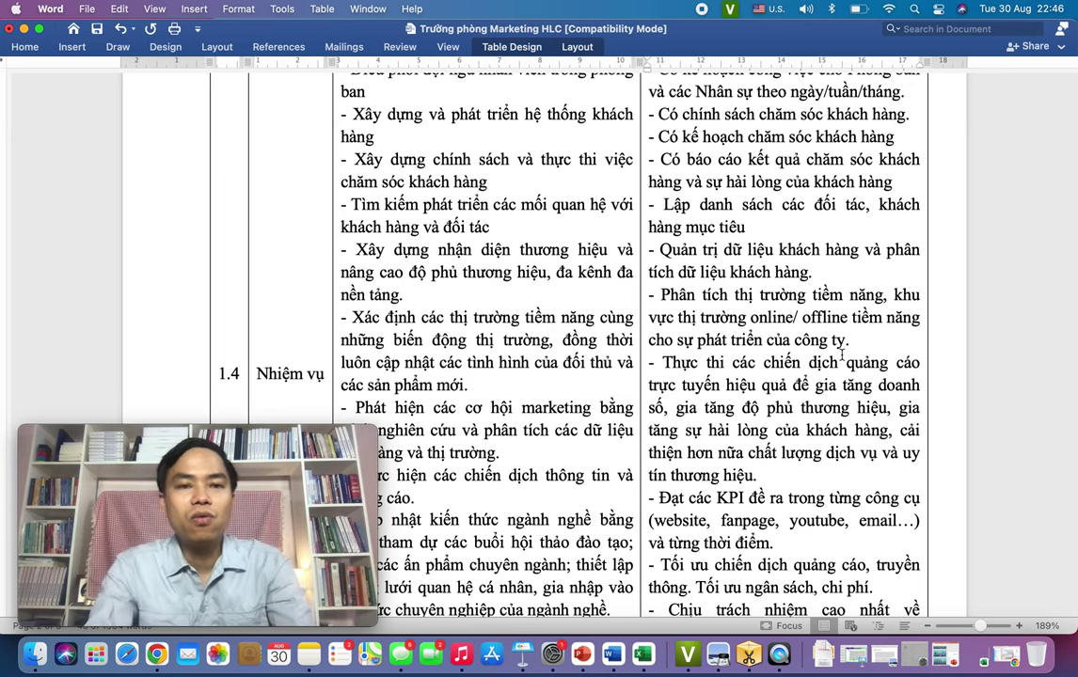
pyautogui.scroll(3, 842, 355)
pyautogui.scroll(-1, 842, 355)
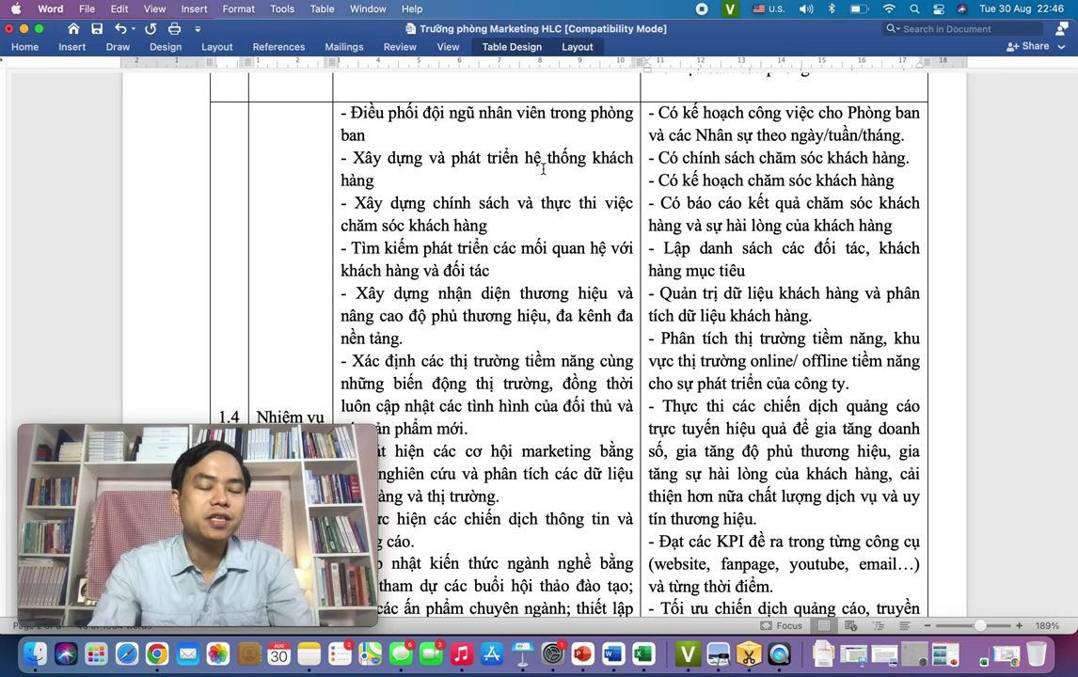
pyautogui.scroll(-3, 545, 213)
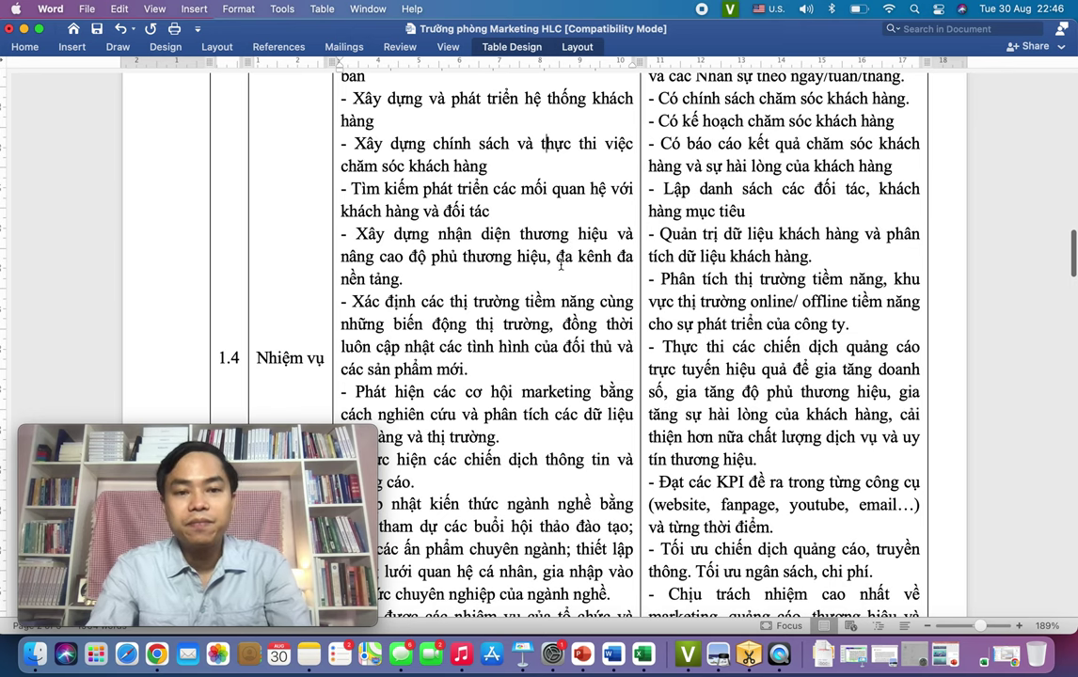
pyautogui.scroll(-3, 548, 291)
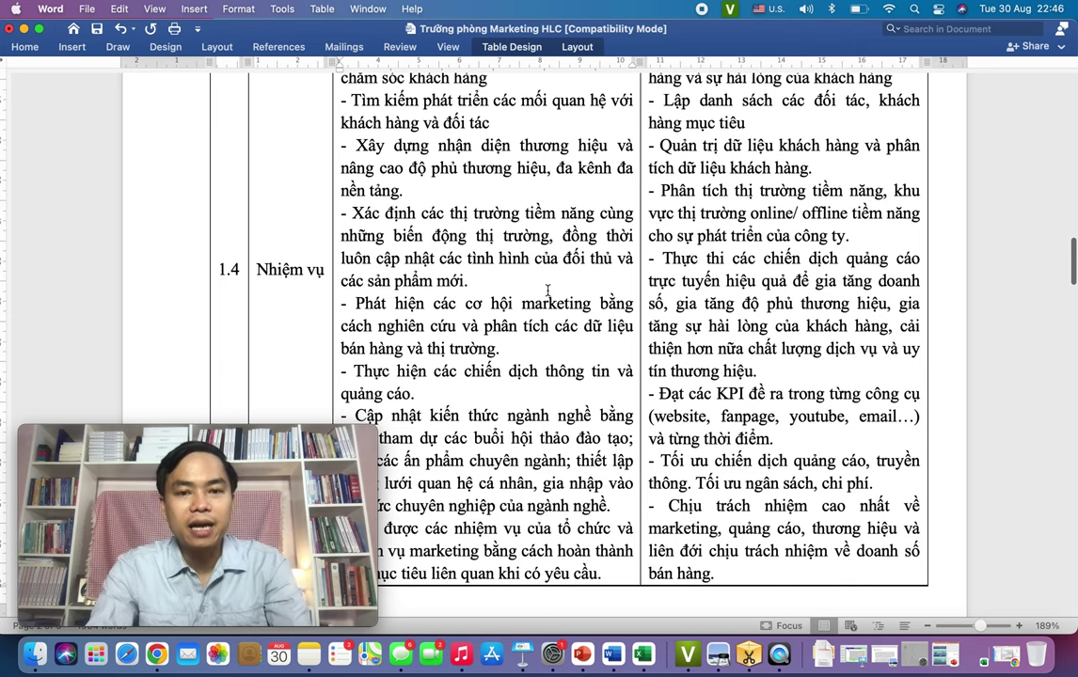
pyautogui.scroll(-3, 547, 290)
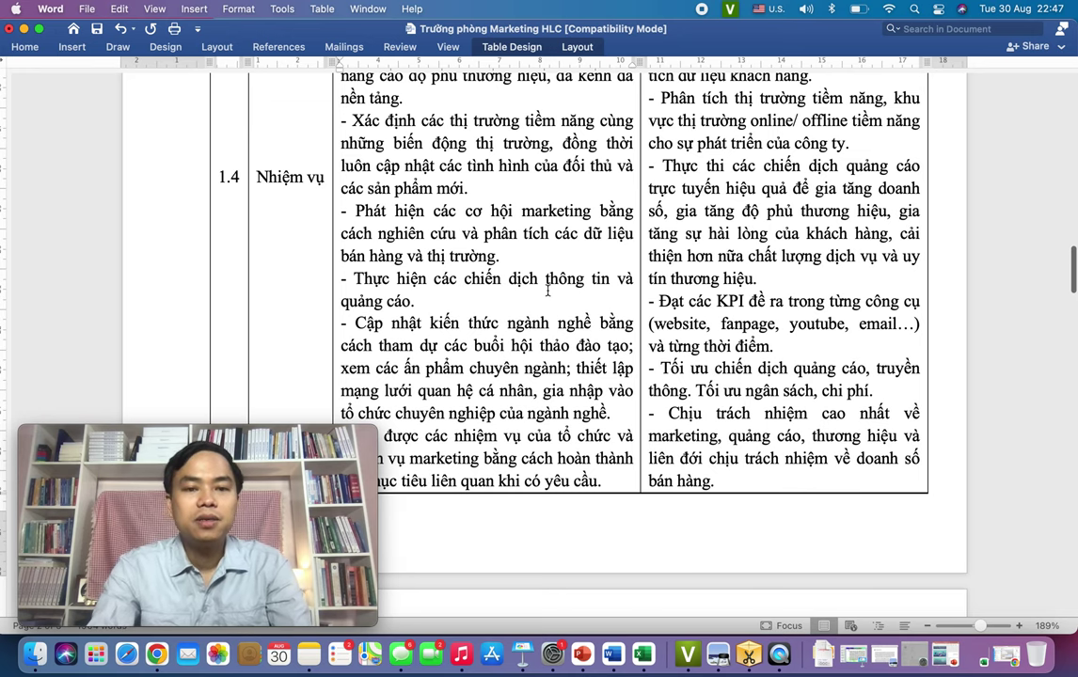
pyautogui.scroll(-3, 547, 291)
pyautogui.scroll(-2, 548, 291)
pyautogui.scroll(-10, 548, 291)
pyautogui.scroll(-4, 547, 290)
pyautogui.scroll(4, 548, 289)
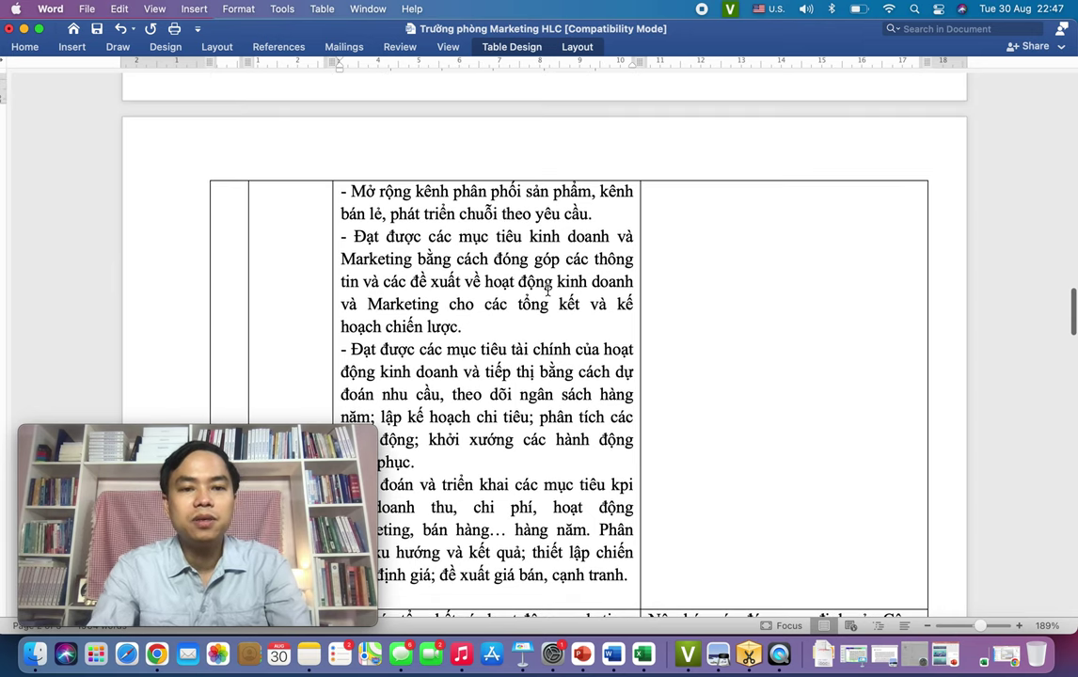
pyautogui.scroll(-1, 547, 291)
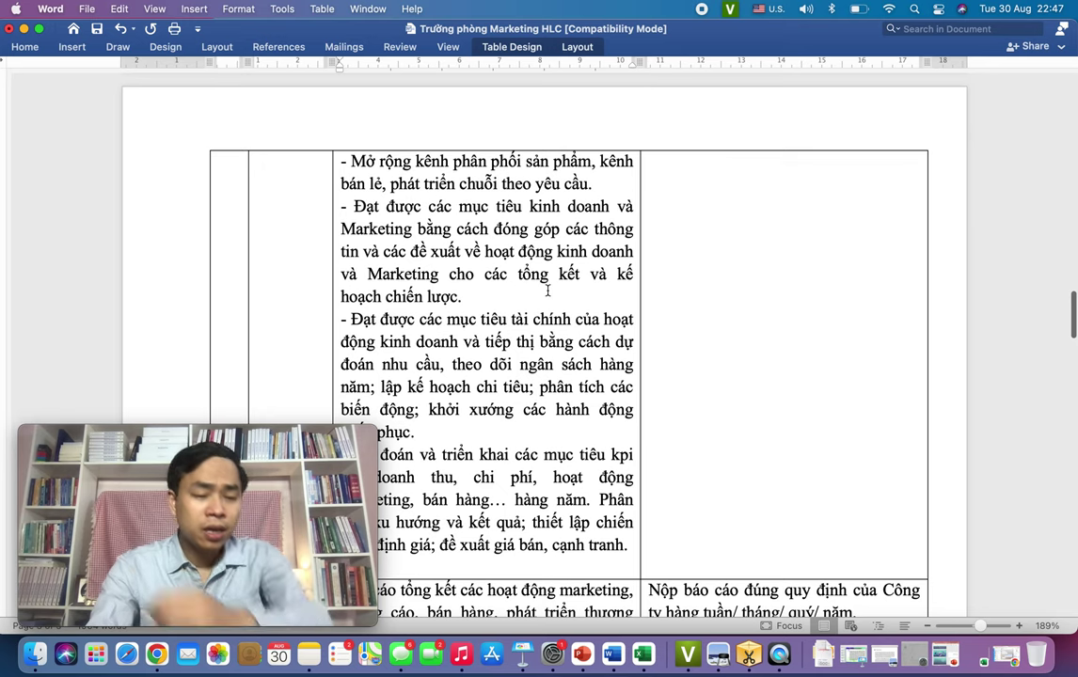
pyautogui.scroll(1, 547, 290)
pyautogui.scroll(-1, 547, 291)
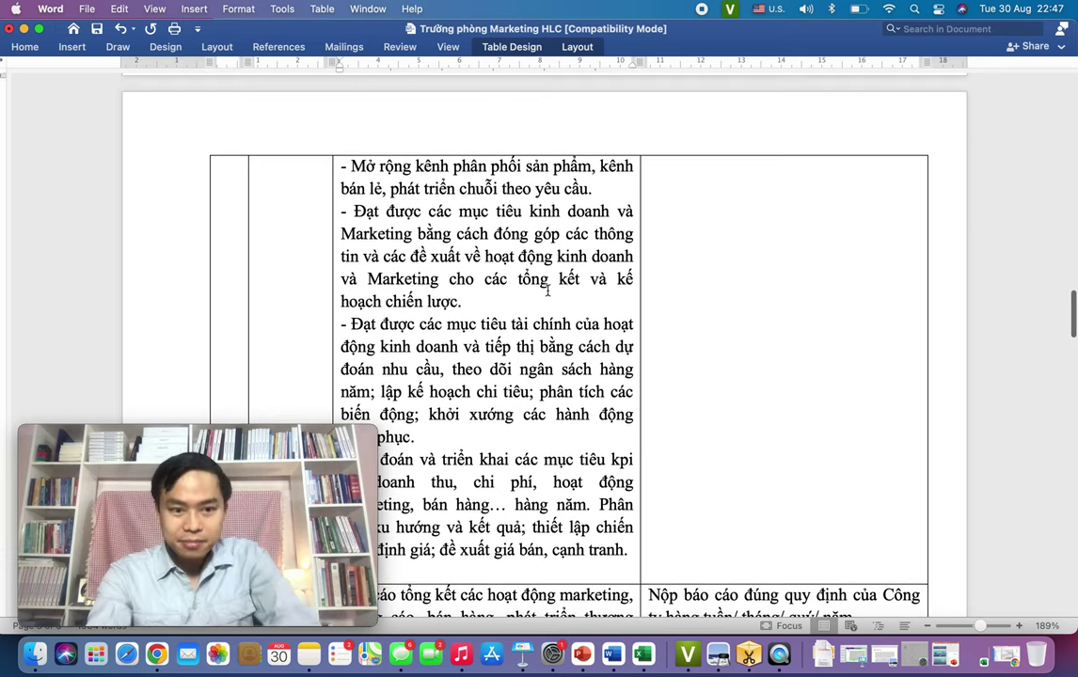
pyautogui.scroll(-1, 502, 306)
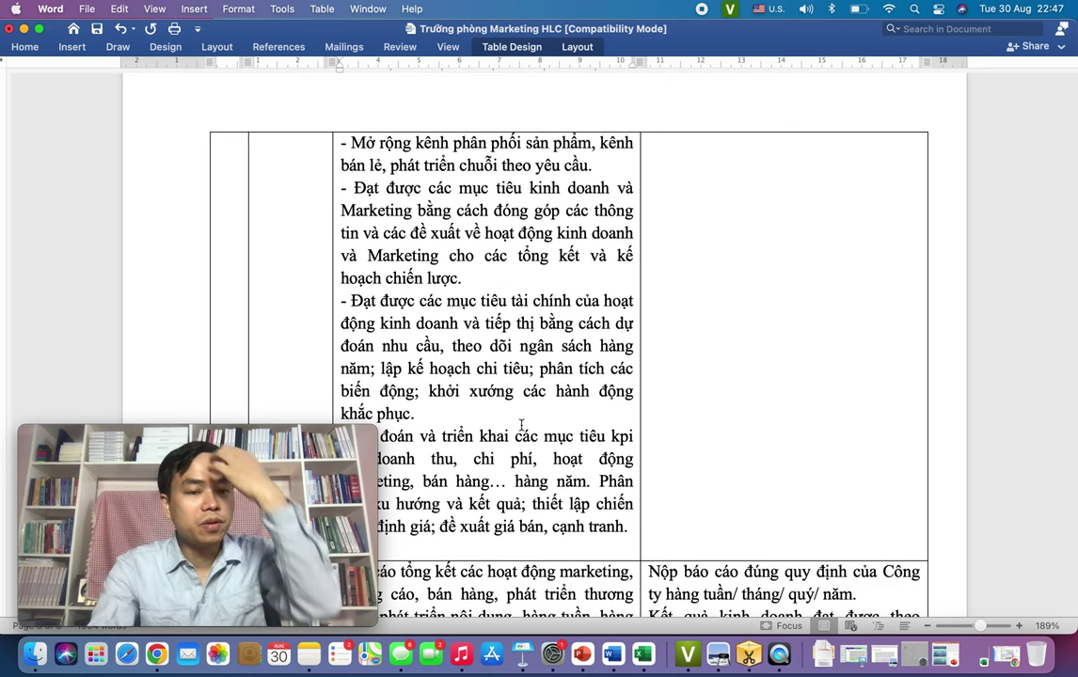
pyautogui.scroll(-1, 521, 425)
pyautogui.scroll(-3, 521, 426)
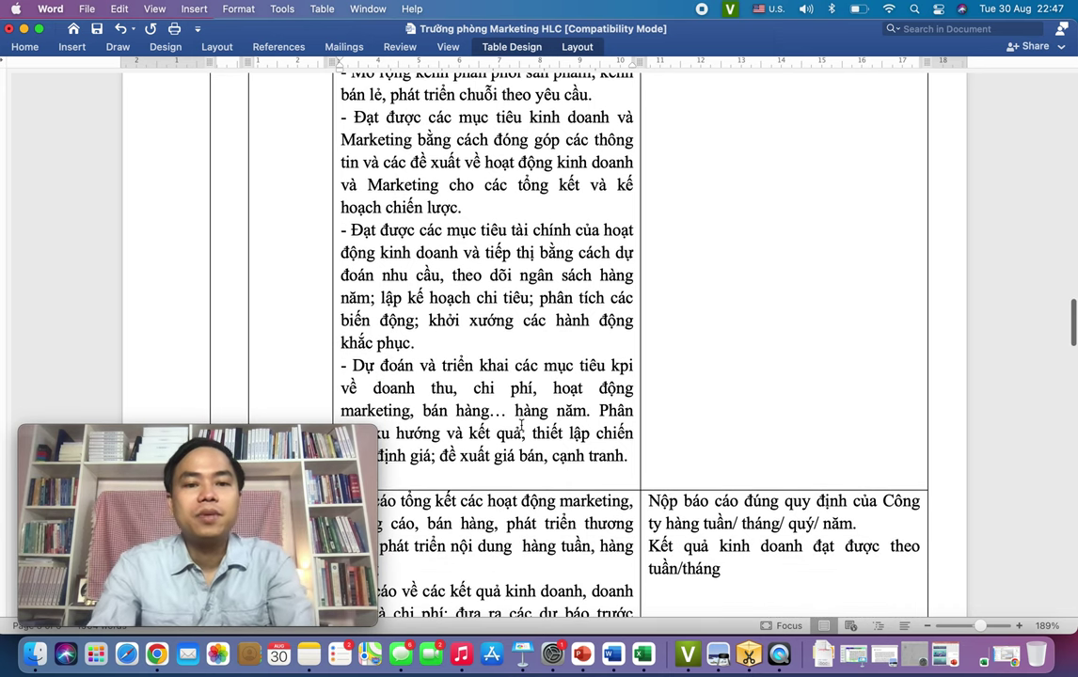
pyautogui.scroll(-2, 522, 425)
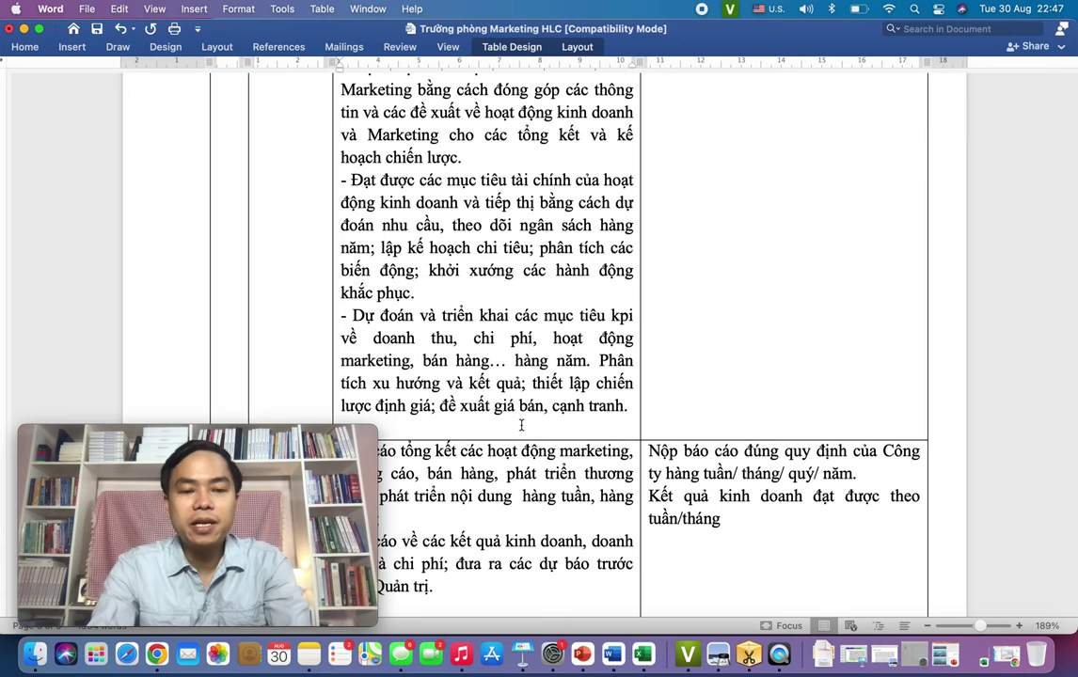
pyautogui.scroll(3, 521, 426)
pyautogui.scroll(15, 521, 425)
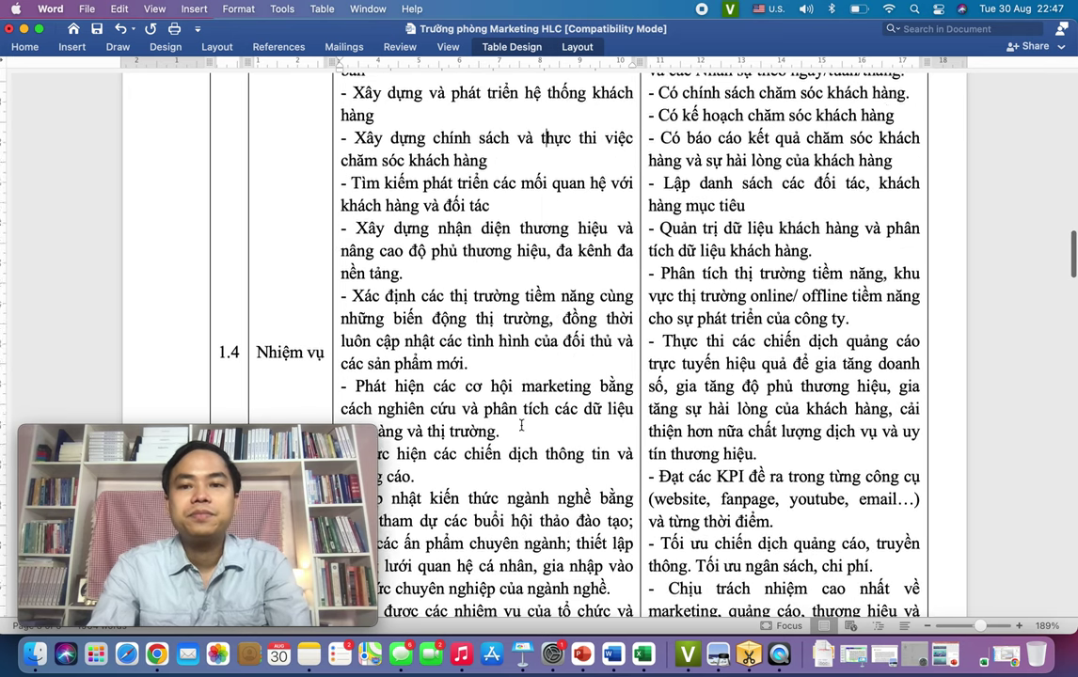
pyautogui.scroll(3, 521, 425)
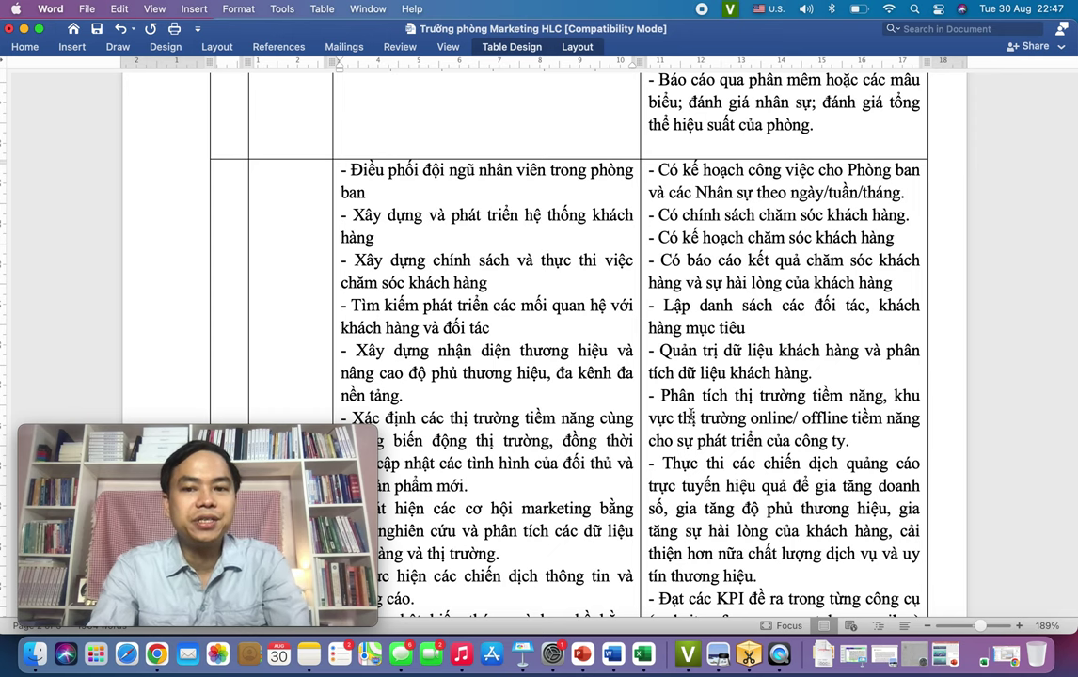
pyautogui.scroll(-3, 691, 417)
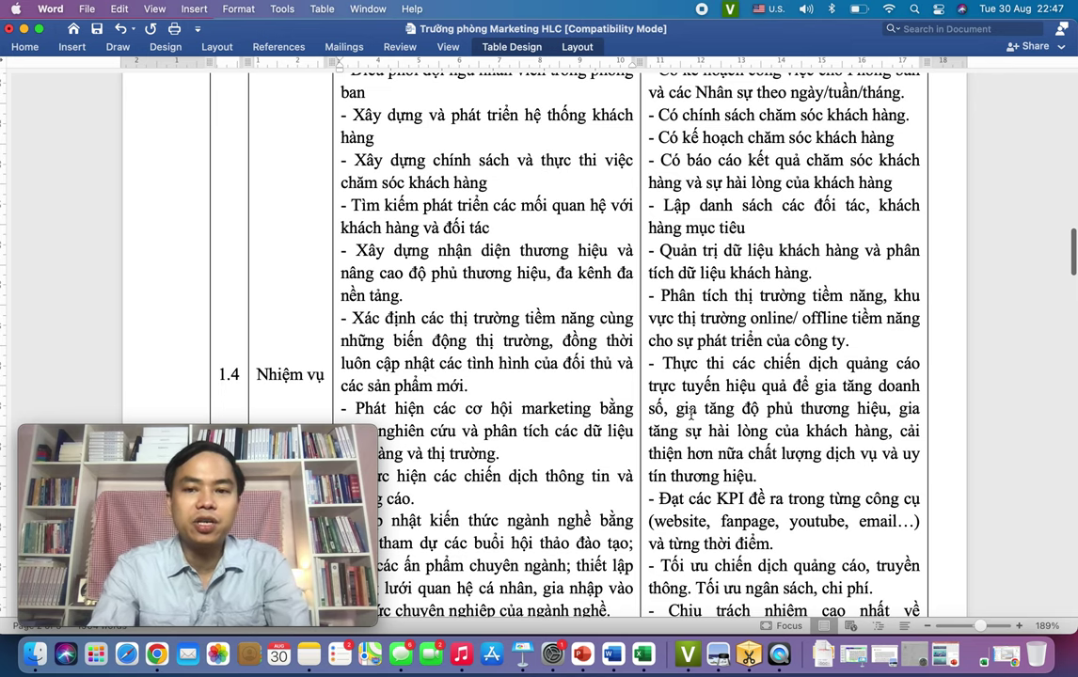
pyautogui.scroll(-2, 692, 417)
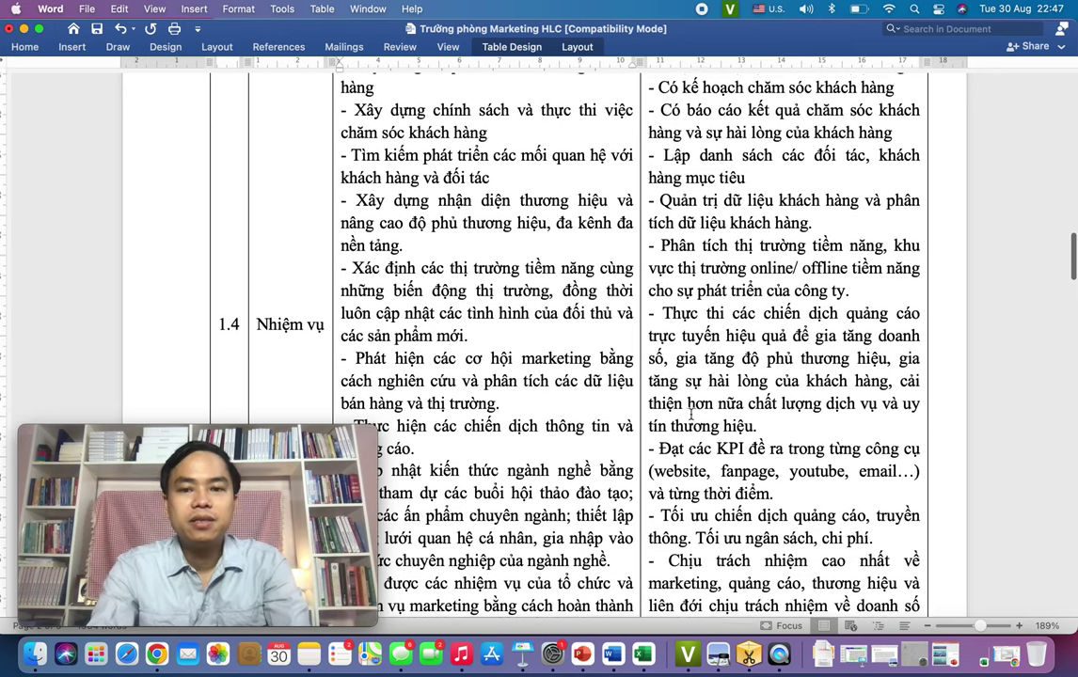
pyautogui.scroll(-2, 691, 415)
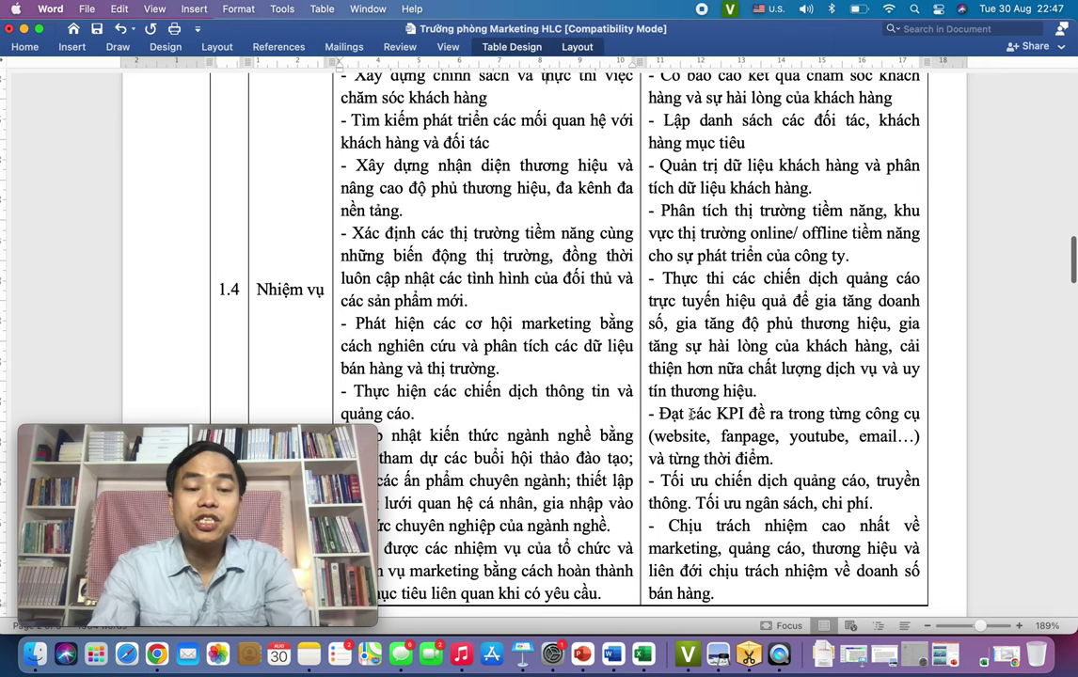
pyautogui.scroll(-3, 691, 414)
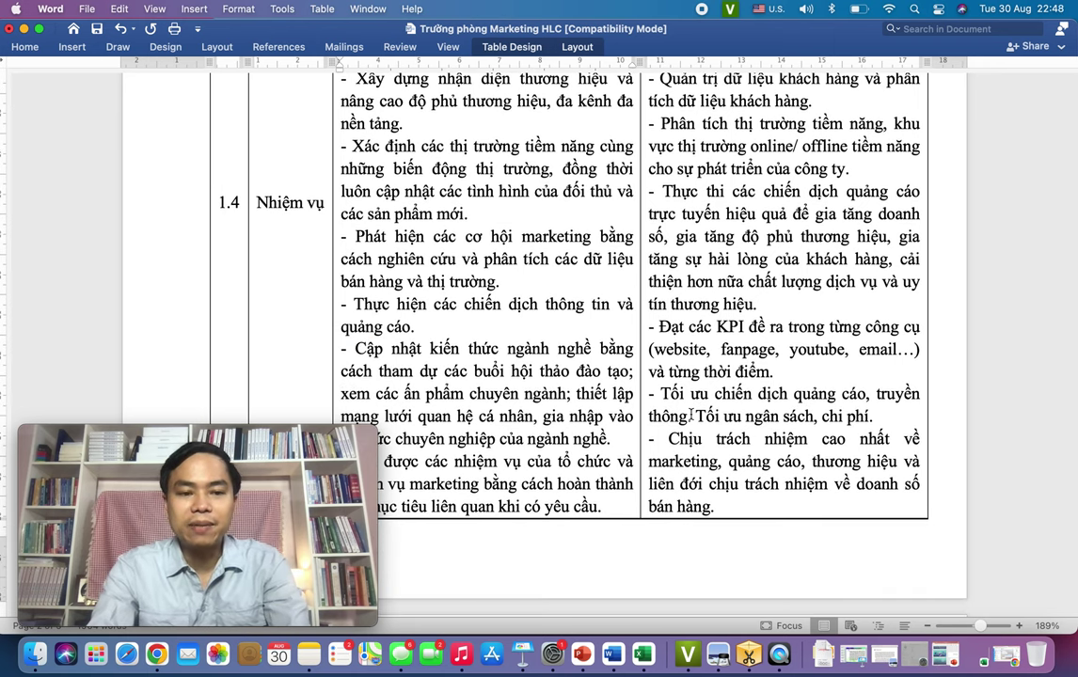
pyautogui.scroll(-2, 691, 414)
pyautogui.scroll(-3, 692, 414)
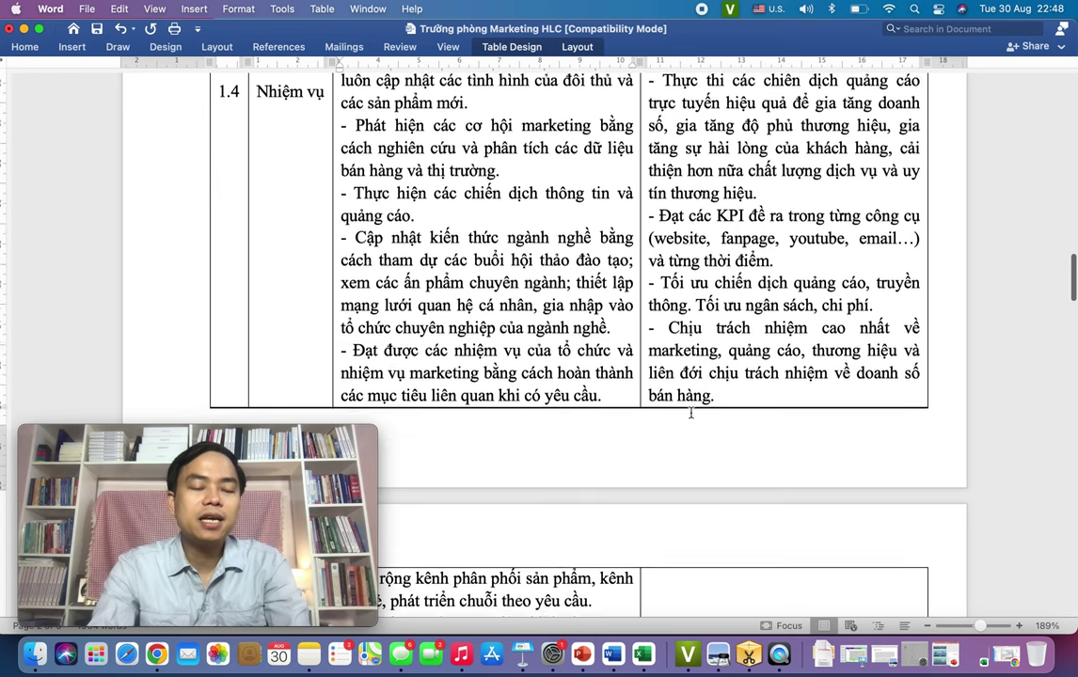
pyautogui.scroll(-3, 692, 418)
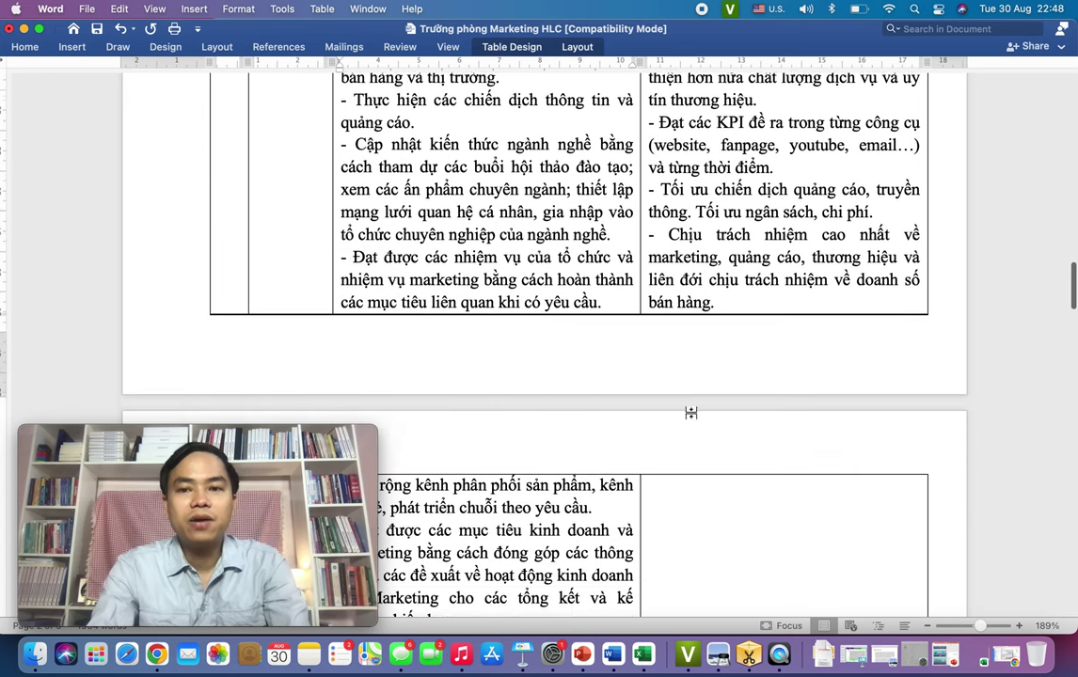
pyautogui.scroll(-4, 692, 418)
pyautogui.scroll(-5, 692, 418)
pyautogui.scroll(-4, 691, 418)
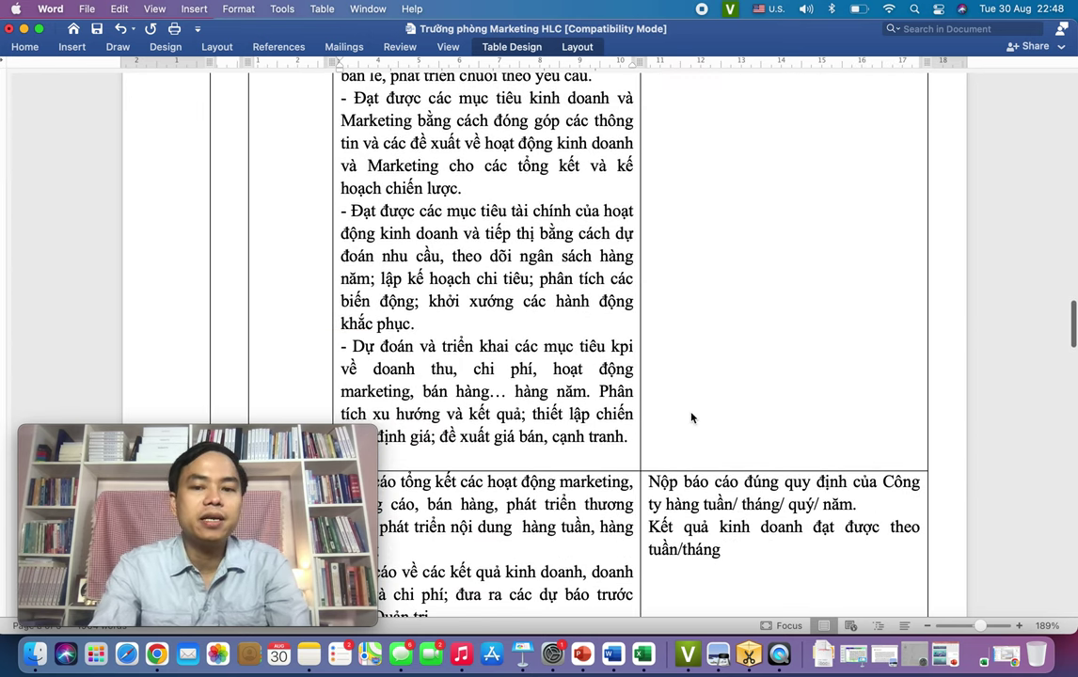
pyautogui.scroll(-7, 691, 415)
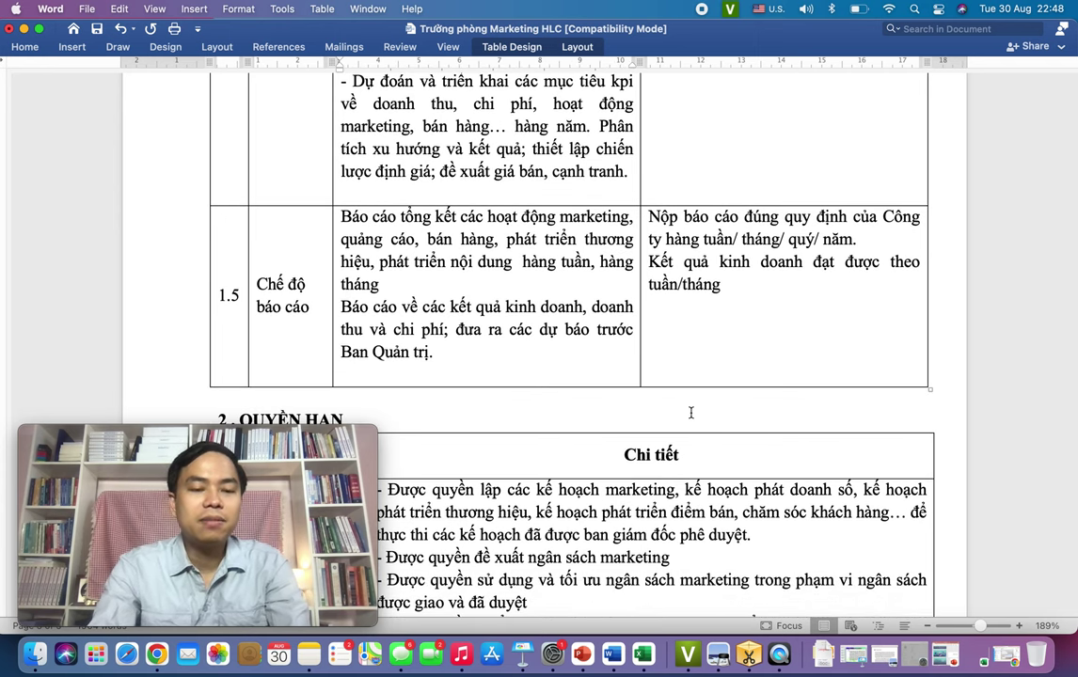
# - Scroll through the 2. QUYỀN HẠN table past 1 Đề xuất to 2 Quyền hạn khác
pyautogui.scroll(-5, 692, 412)
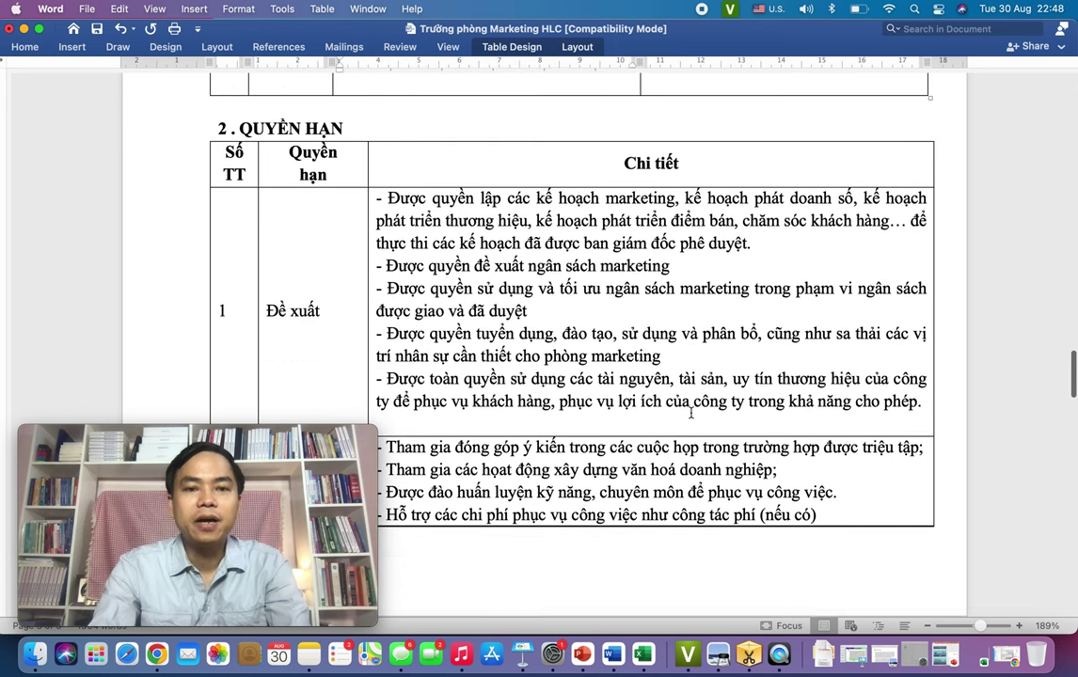
pyautogui.scroll(-1, 692, 412)
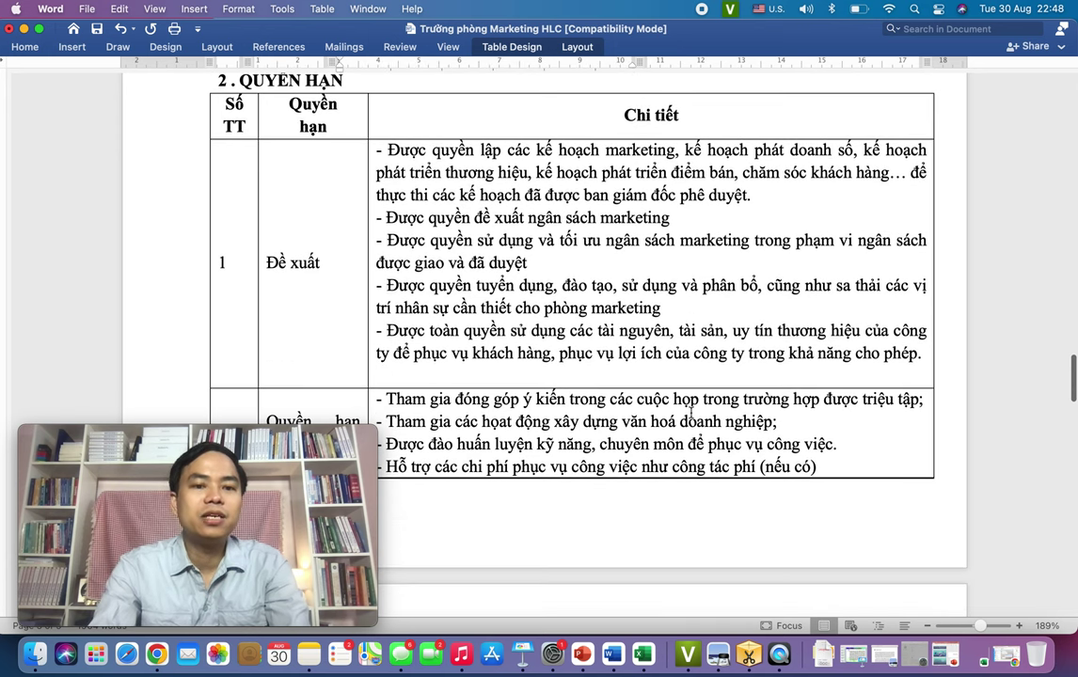
pyautogui.scroll(-1, 691, 412)
pyautogui.scroll(1, 692, 413)
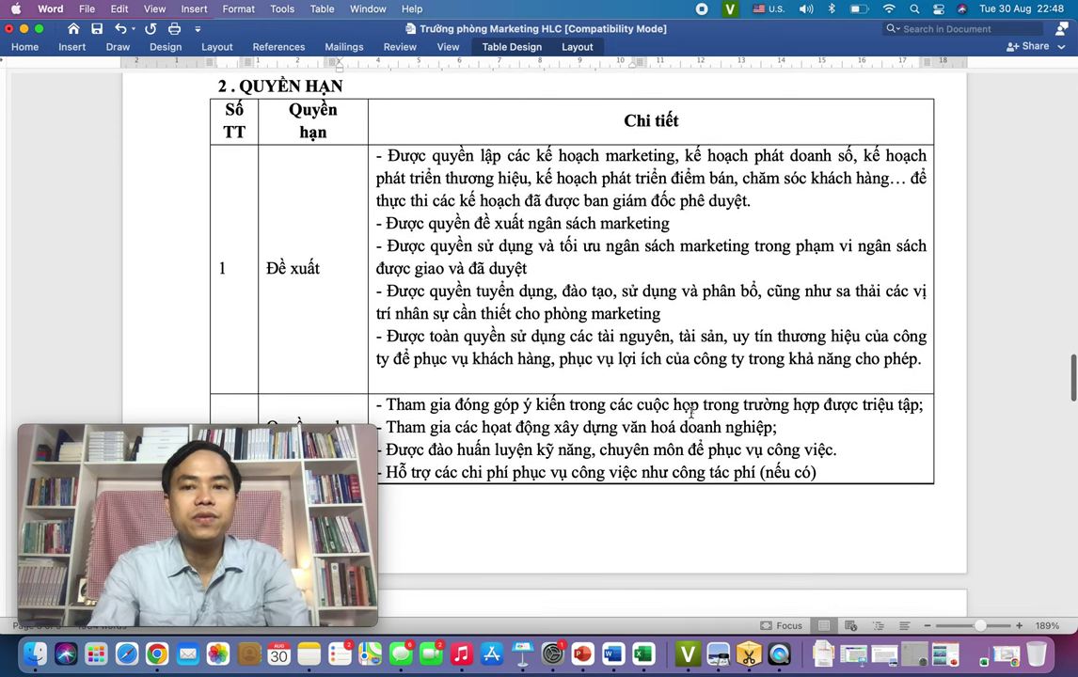
pyautogui.scroll(-5, 691, 412)
pyautogui.scroll(3, 691, 413)
pyautogui.scroll(2, 690, 412)
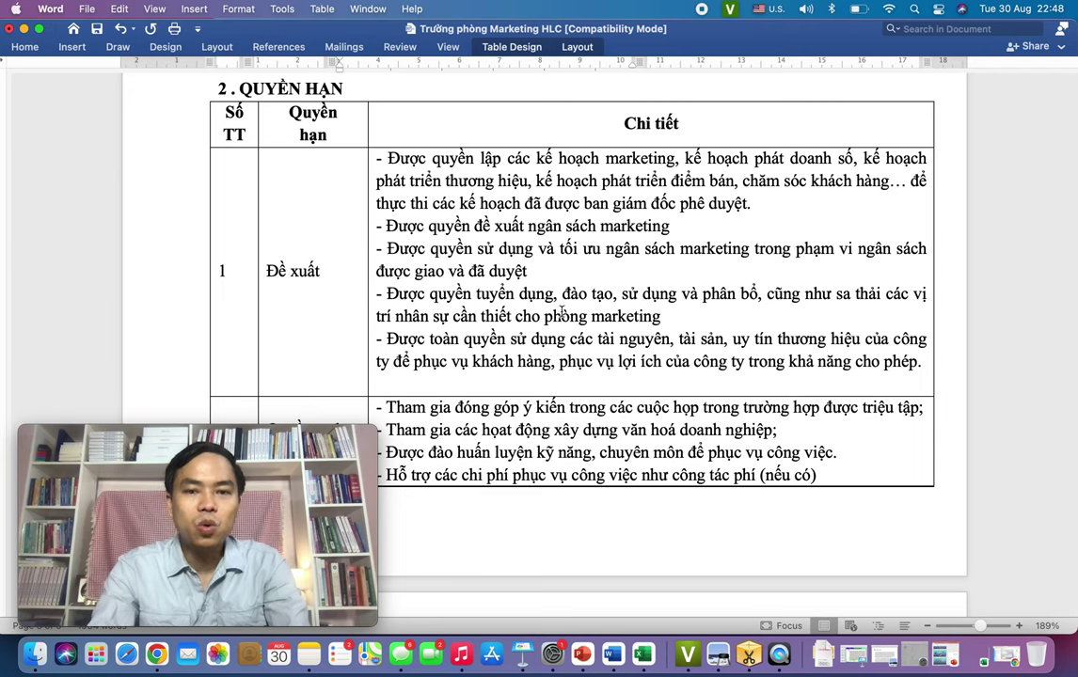
pyautogui.scroll(-1, 562, 314)
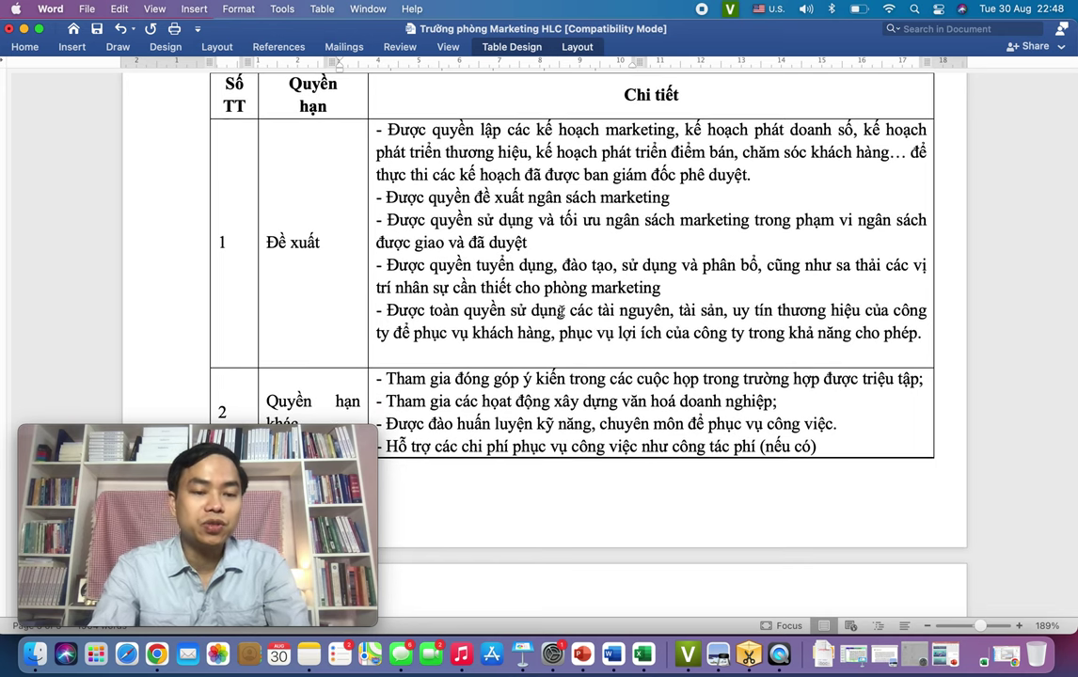
pyautogui.scroll(-1, 562, 313)
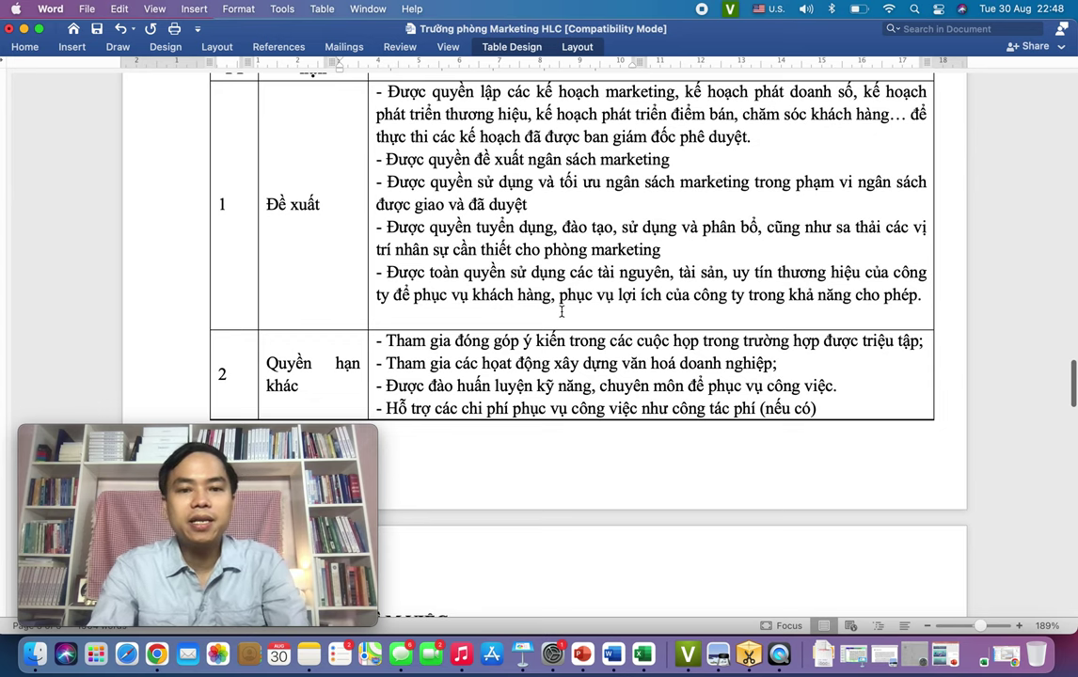
pyautogui.scroll(-4, 562, 316)
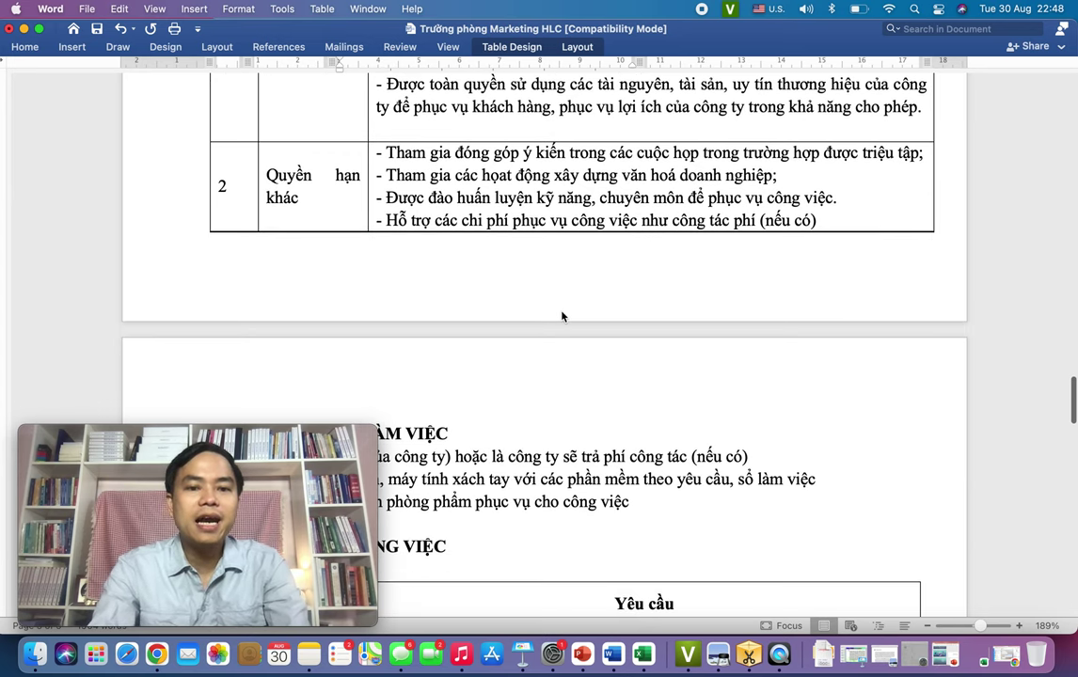
# - Scroll the section 4 requirements table down to rows 3 Kỹ năng and 4 Phẩm chất cá nhân
pyautogui.scroll(-6, 562, 315)
pyautogui.scroll(-1, 562, 311)
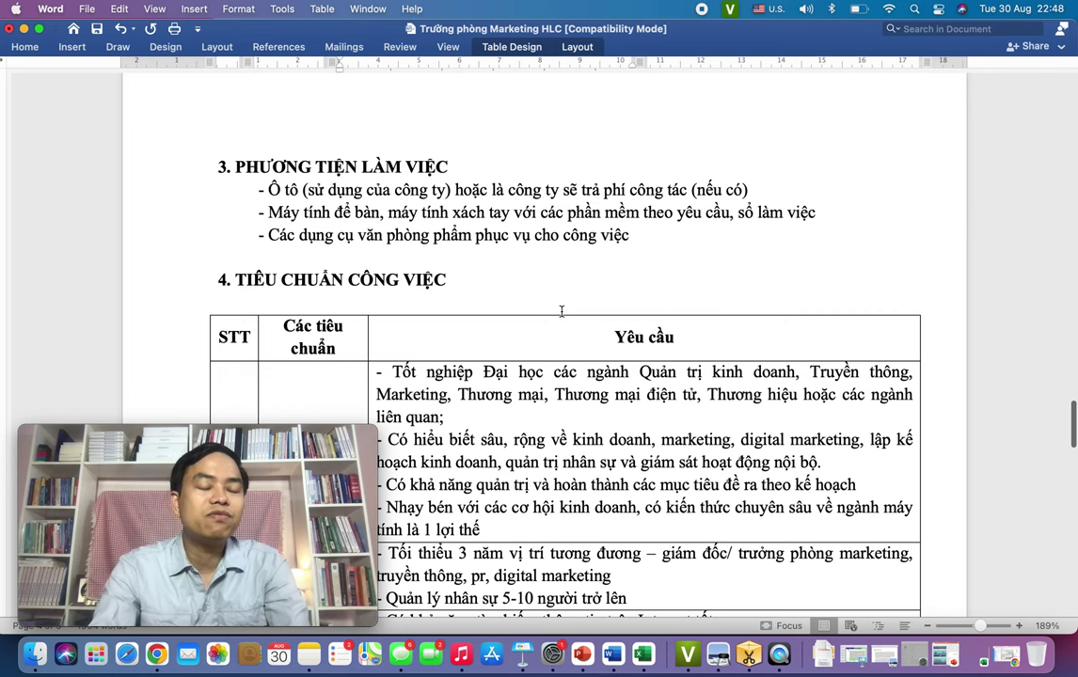
pyautogui.scroll(-3, 562, 311)
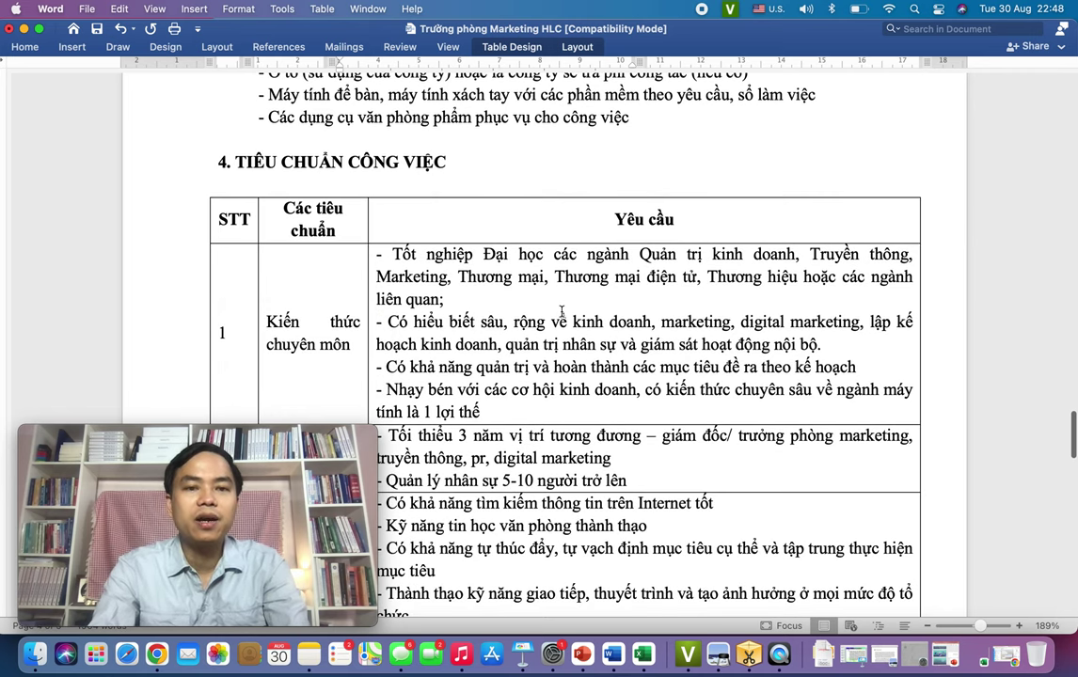
pyautogui.scroll(-2, 562, 311)
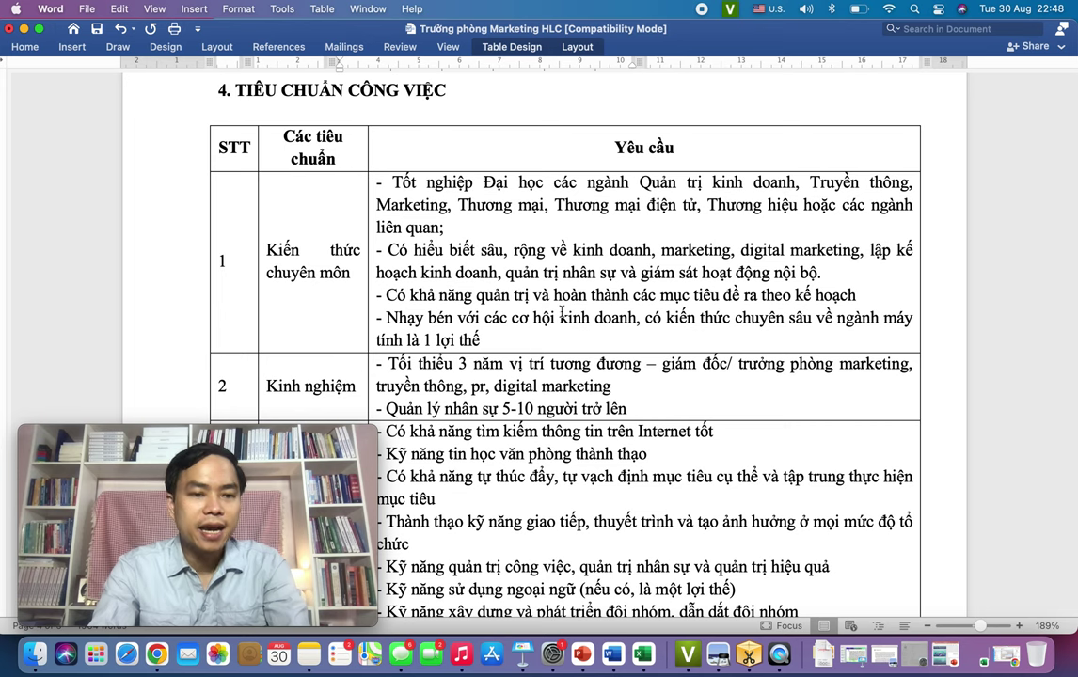
pyautogui.scroll(-1, 562, 311)
pyautogui.scroll(-3, 562, 311)
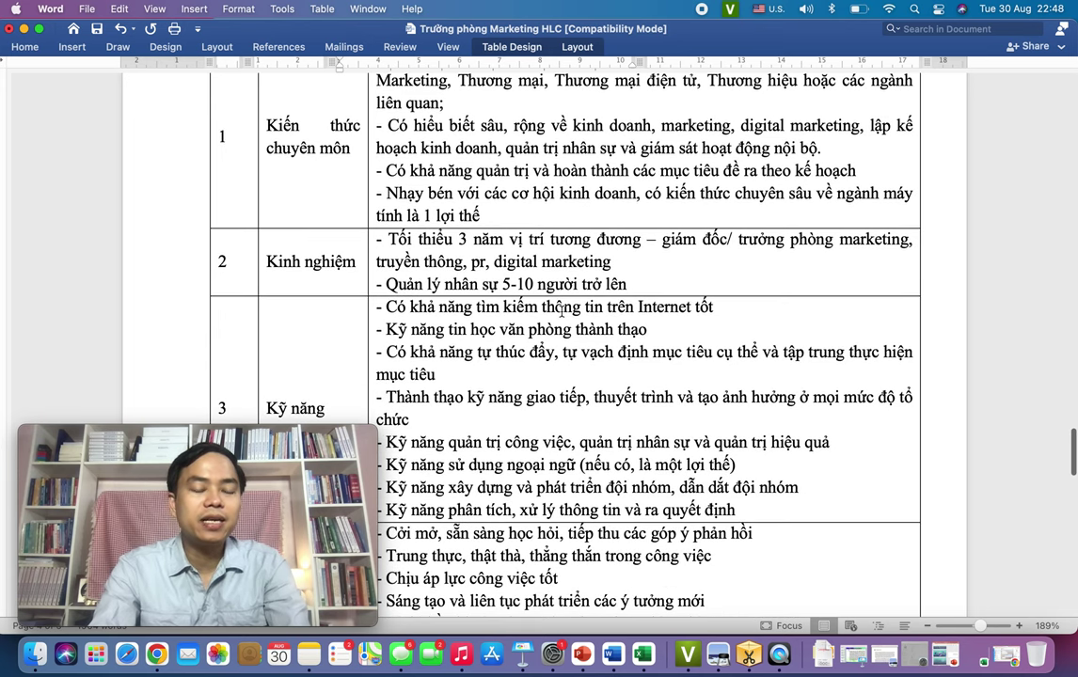
pyautogui.scroll(2, 562, 312)
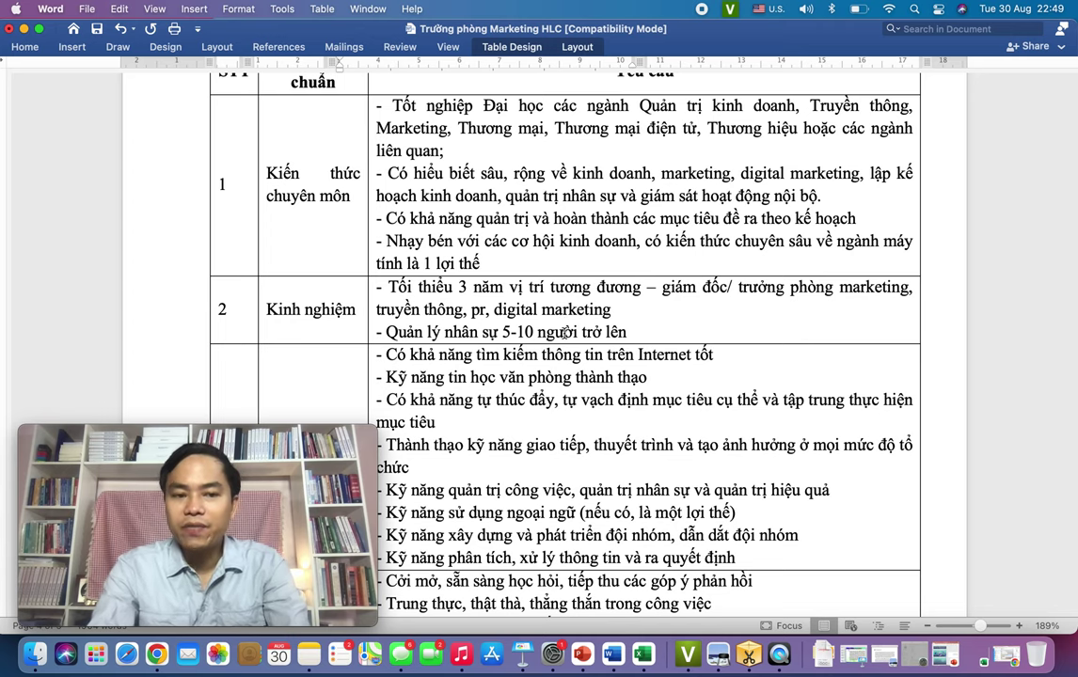
pyautogui.scroll(-2, 564, 332)
pyautogui.scroll(-5, 565, 335)
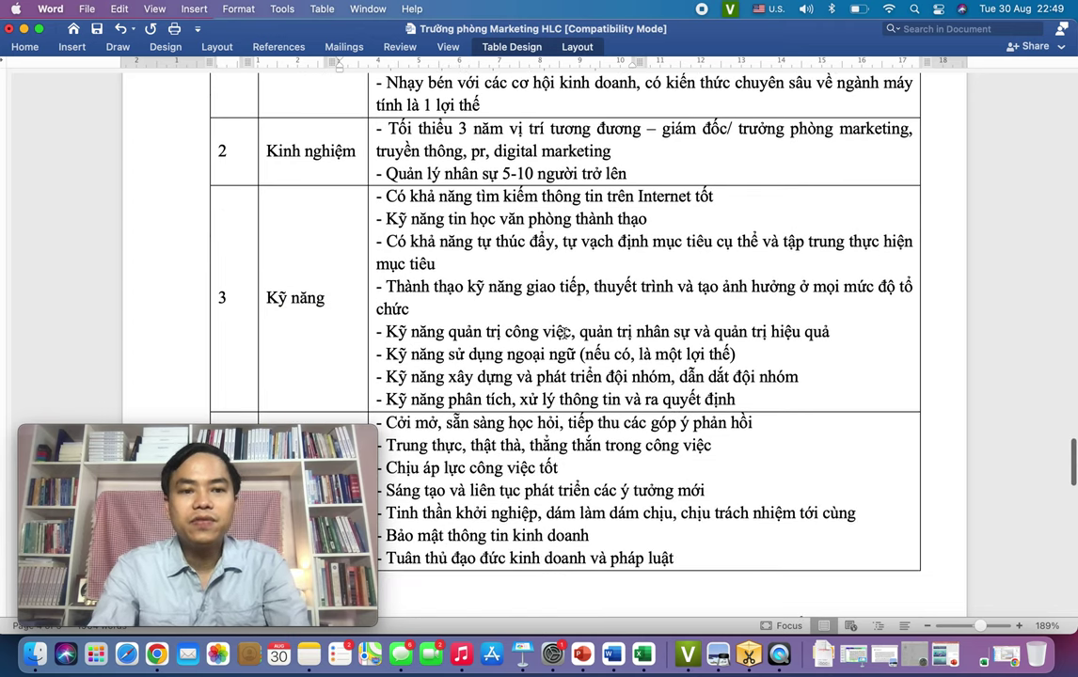
pyautogui.scroll(-4, 566, 332)
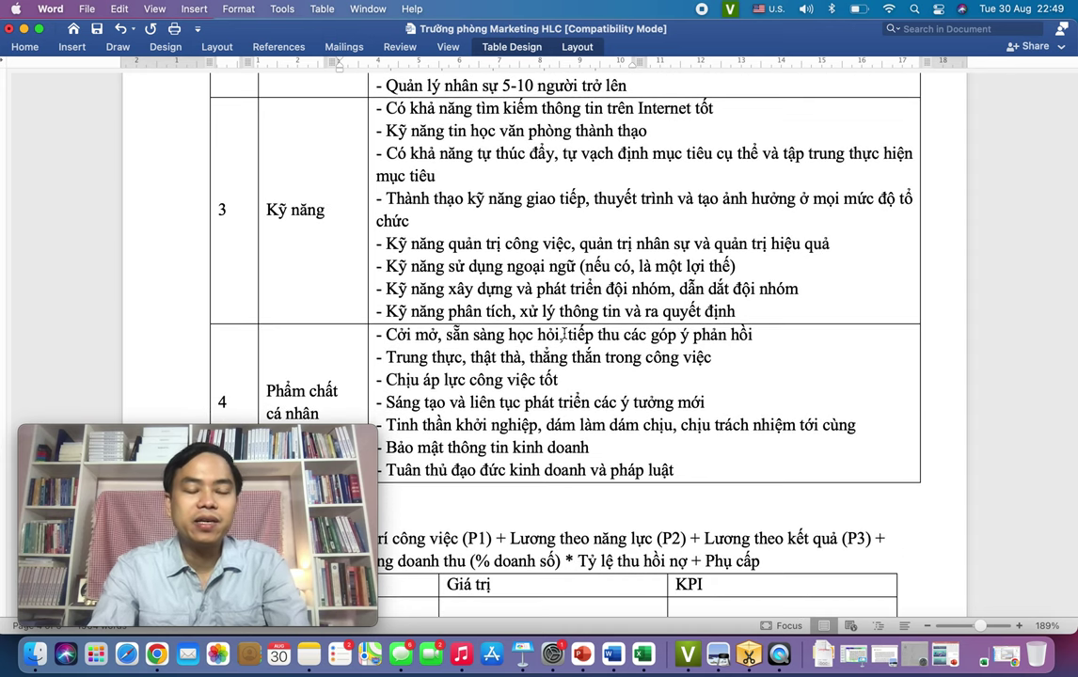
pyautogui.scroll(2, 564, 334)
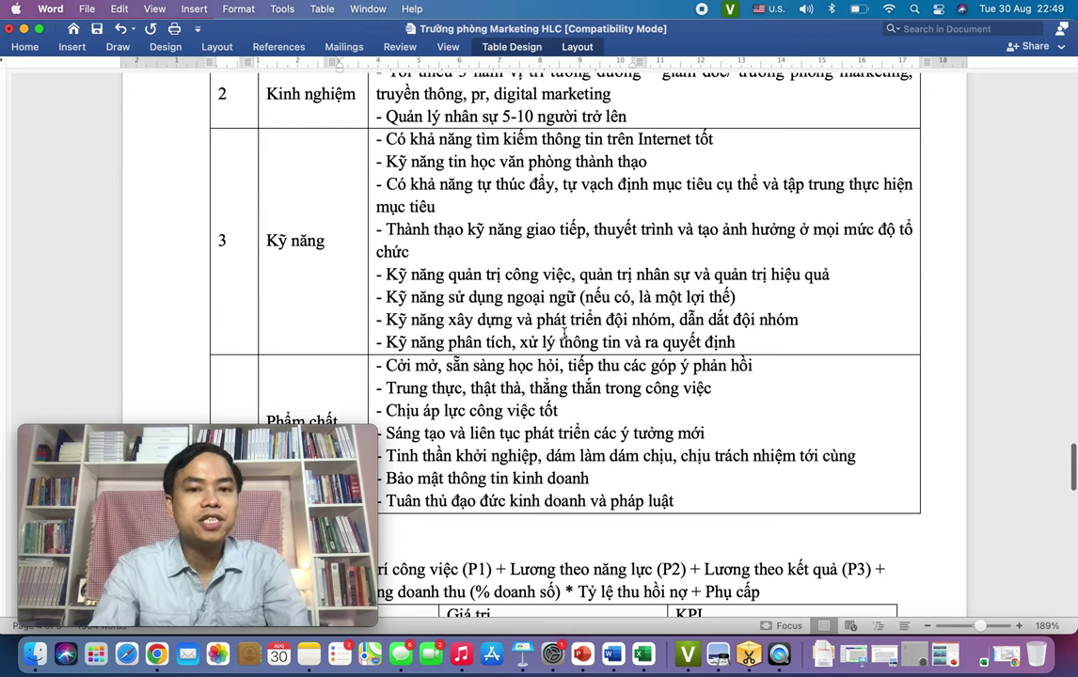
pyautogui.scroll(-2, 564, 334)
# - Scroll down to the MỨC THU NHẬP income formula and the XÁC NHẬN signature table
pyautogui.scroll(-3, 489, 334)
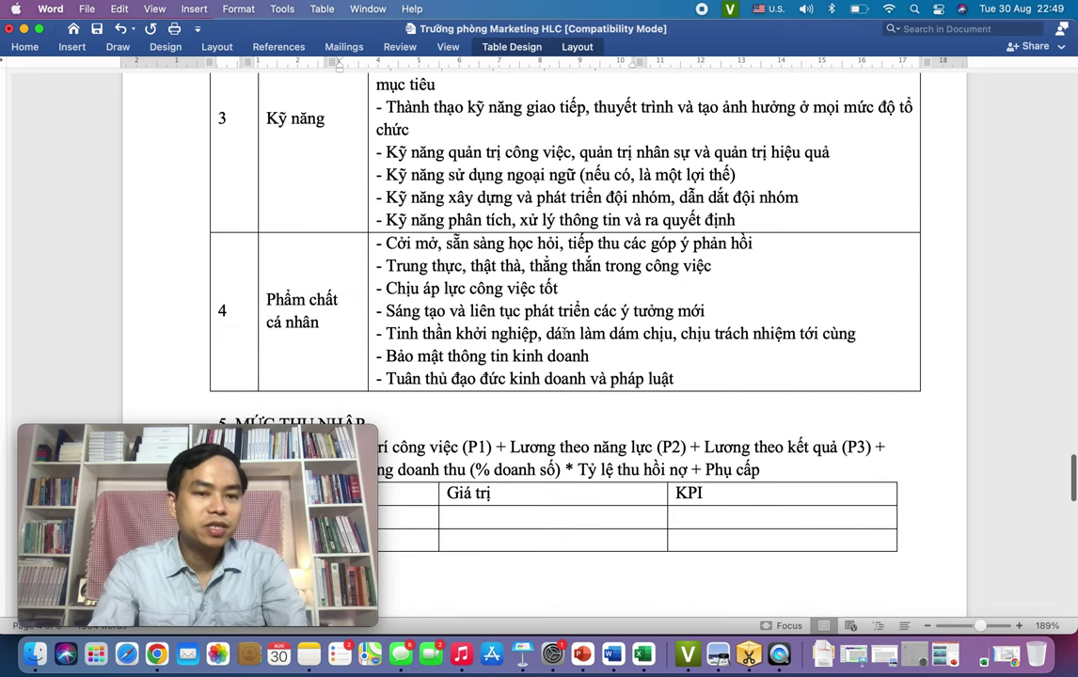
pyautogui.scroll(-5, 564, 333)
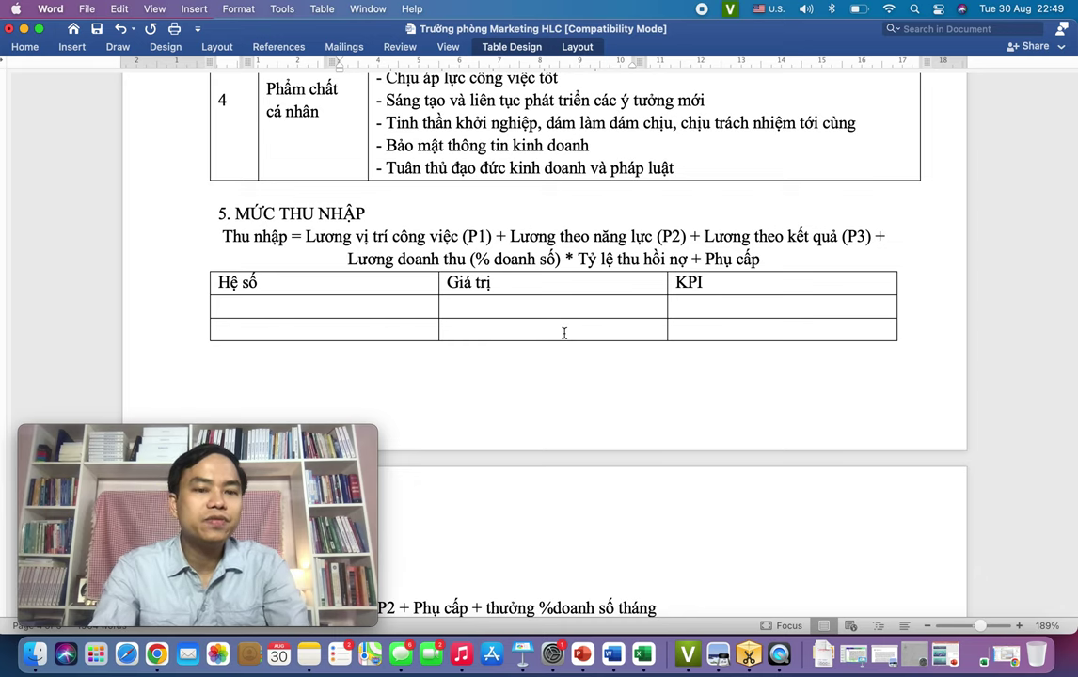
pyautogui.scroll(-2, 564, 333)
pyautogui.scroll(-4, 565, 333)
pyautogui.scroll(-5, 564, 333)
pyautogui.scroll(-2, 565, 333)
pyautogui.scroll(-5, 564, 333)
# - Scroll back up to the KPI forecasting and company reporting duties
pyautogui.scroll(8, 564, 333)
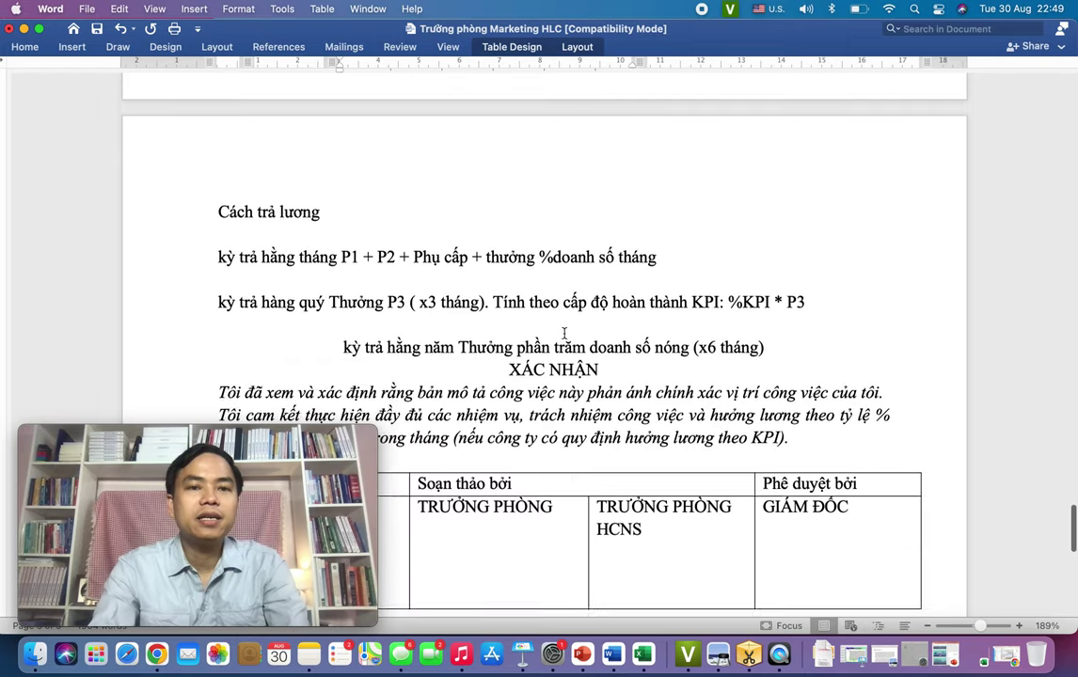
pyautogui.scroll(10, 565, 333)
pyautogui.scroll(10, 565, 333)
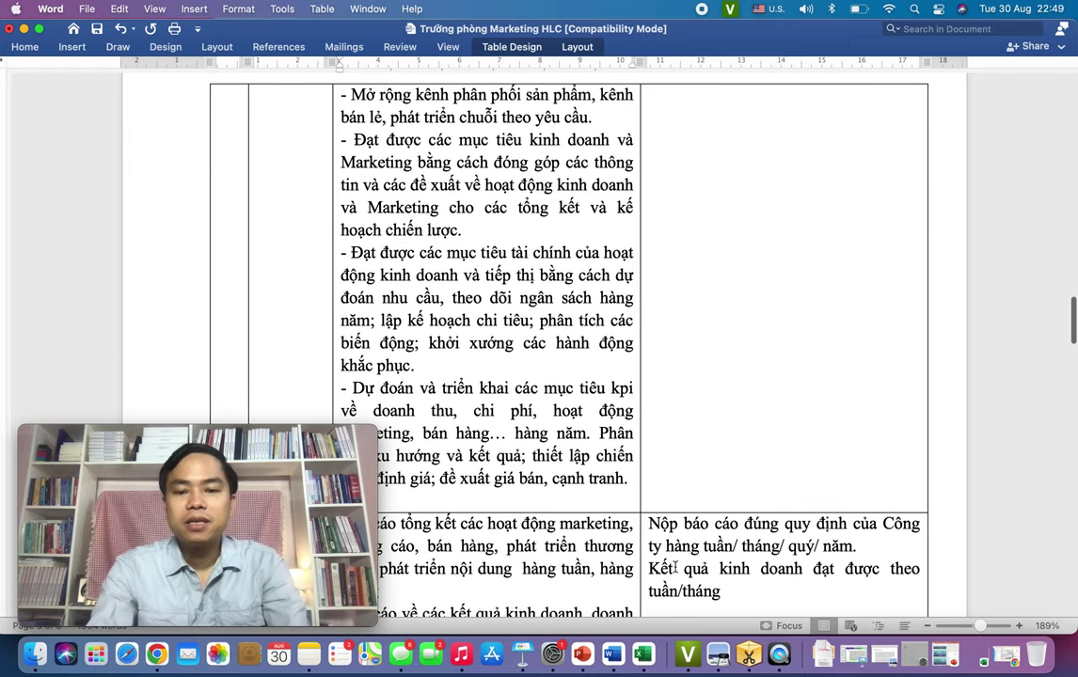
pyautogui.click(646, 664)
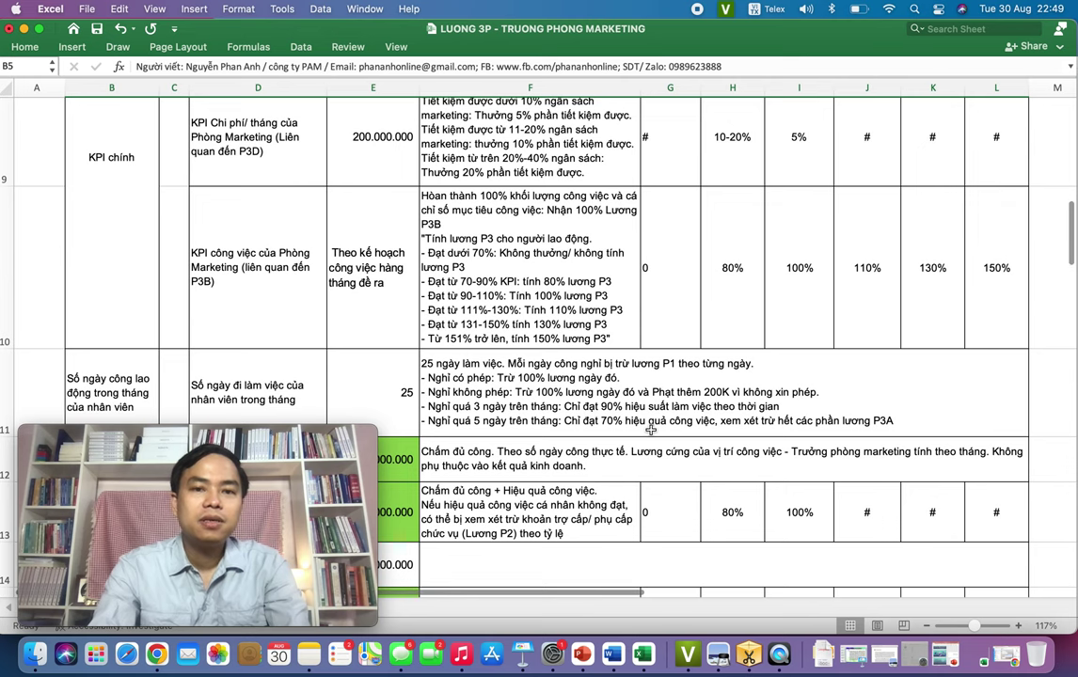
pyautogui.scroll(5, 650, 430)
pyautogui.scroll(-1, 650, 430)
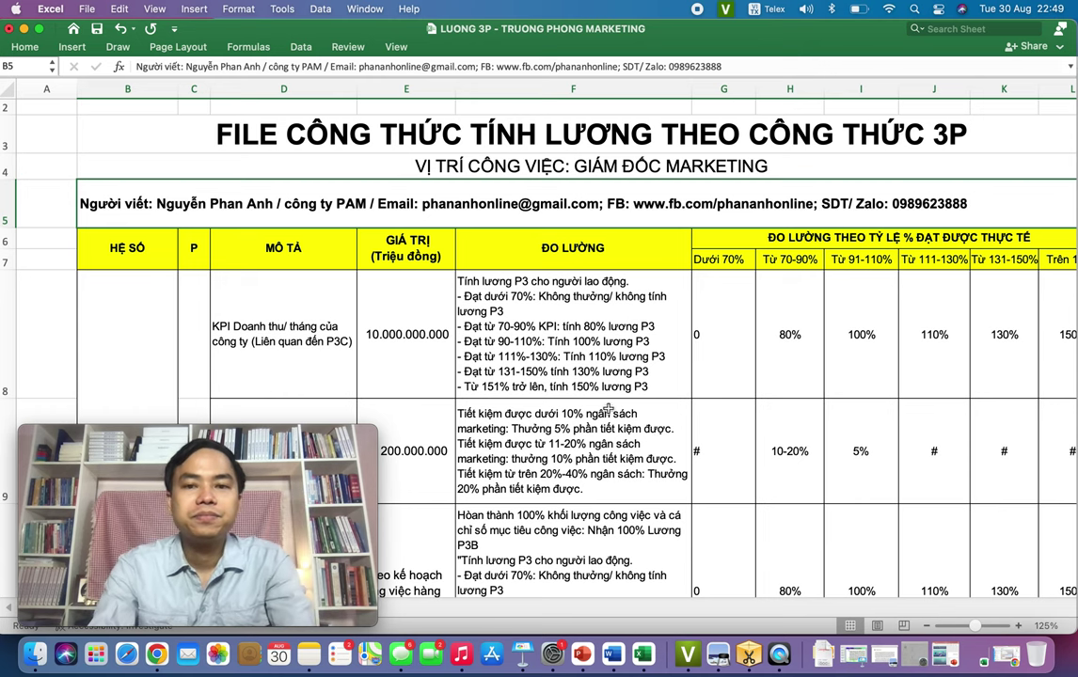
pyautogui.scroll(-1, 607, 408)
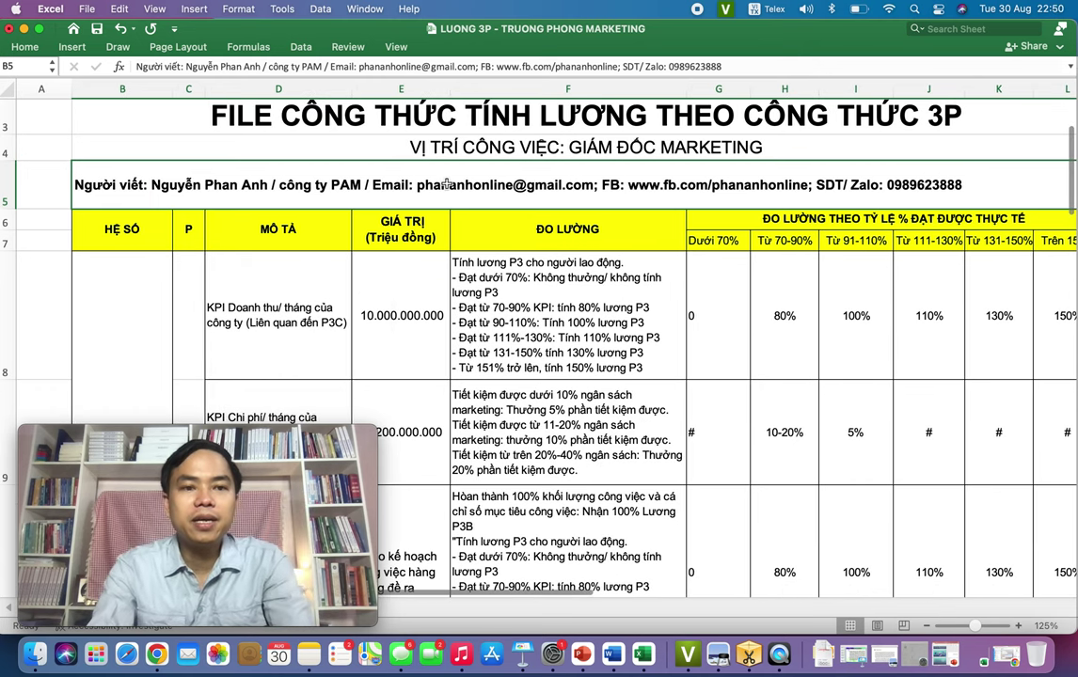
pyautogui.scroll(-3, 553, 311)
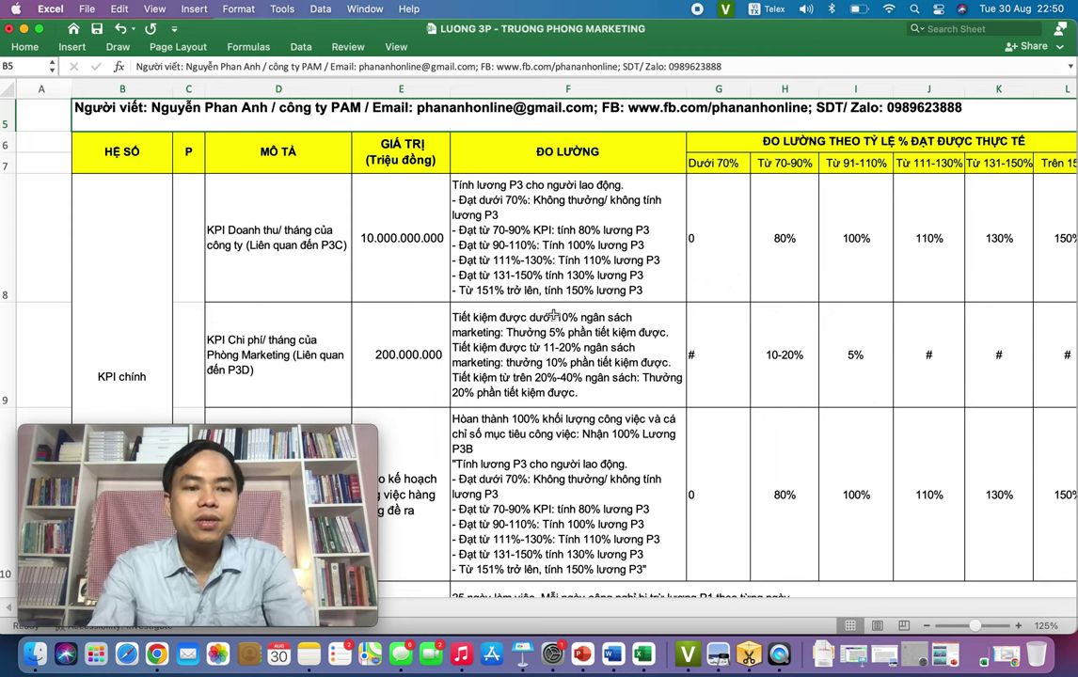
pyautogui.scroll(-1, 555, 315)
pyautogui.hscroll(1, 555, 315)
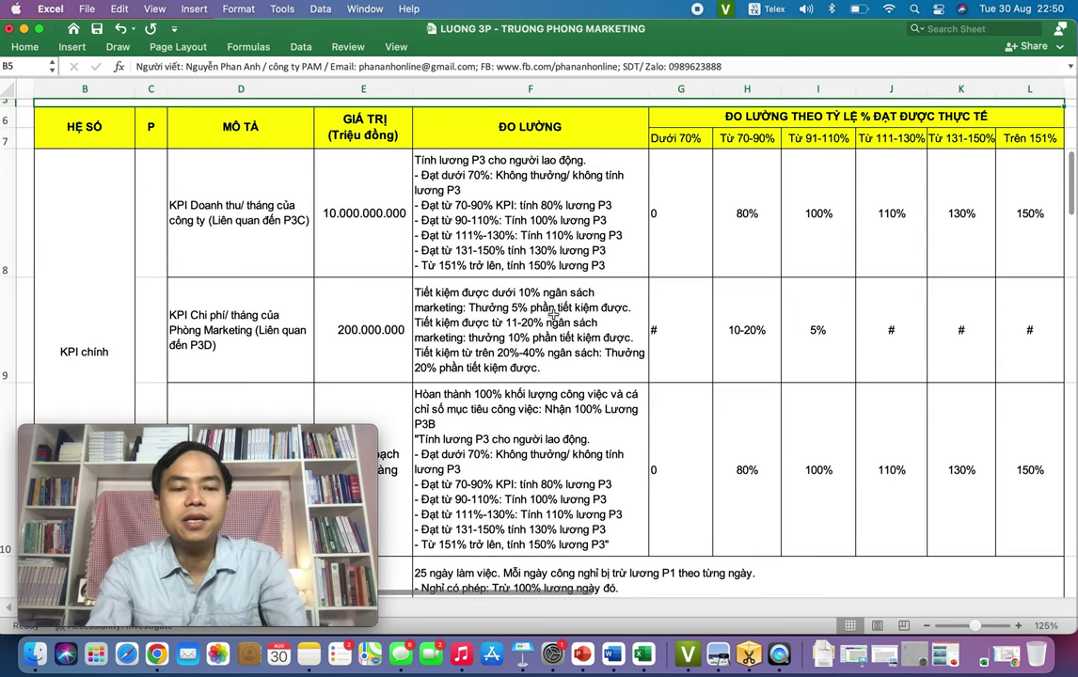
pyautogui.click(252, 208)
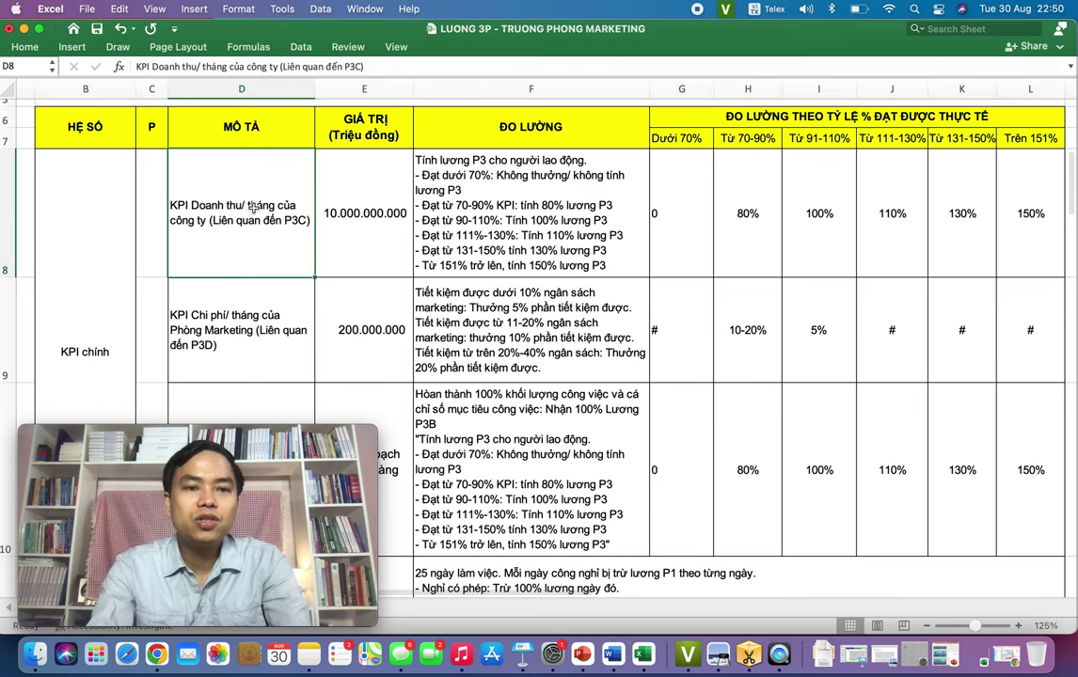
pyautogui.click(94, 235)
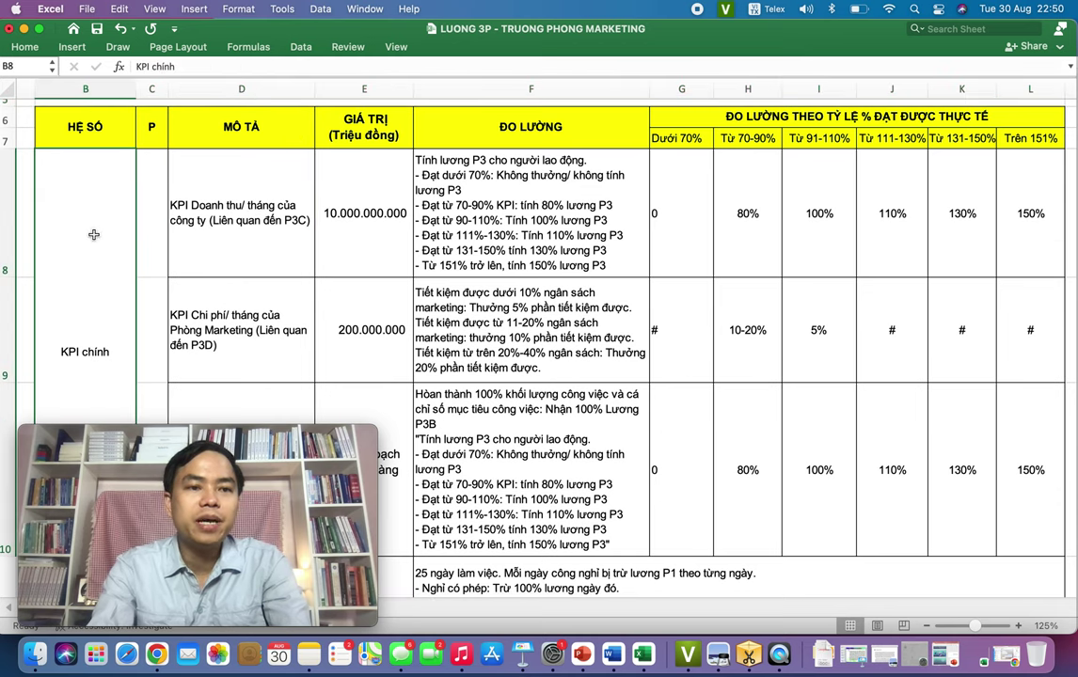
pyautogui.click(231, 223)
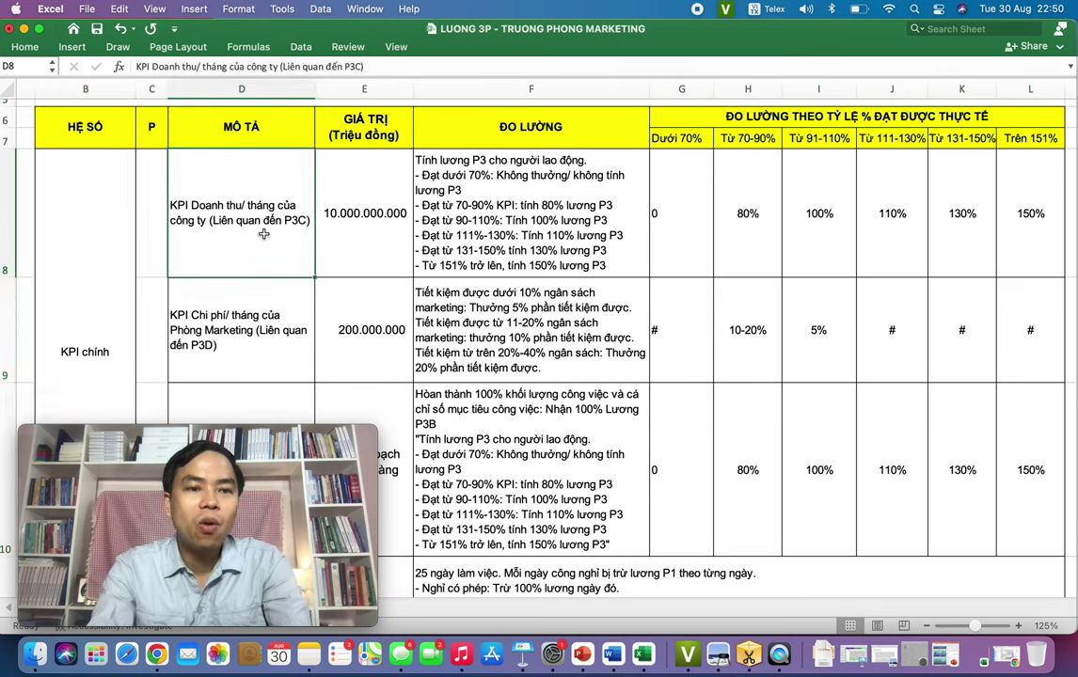
pyautogui.click(365, 243)
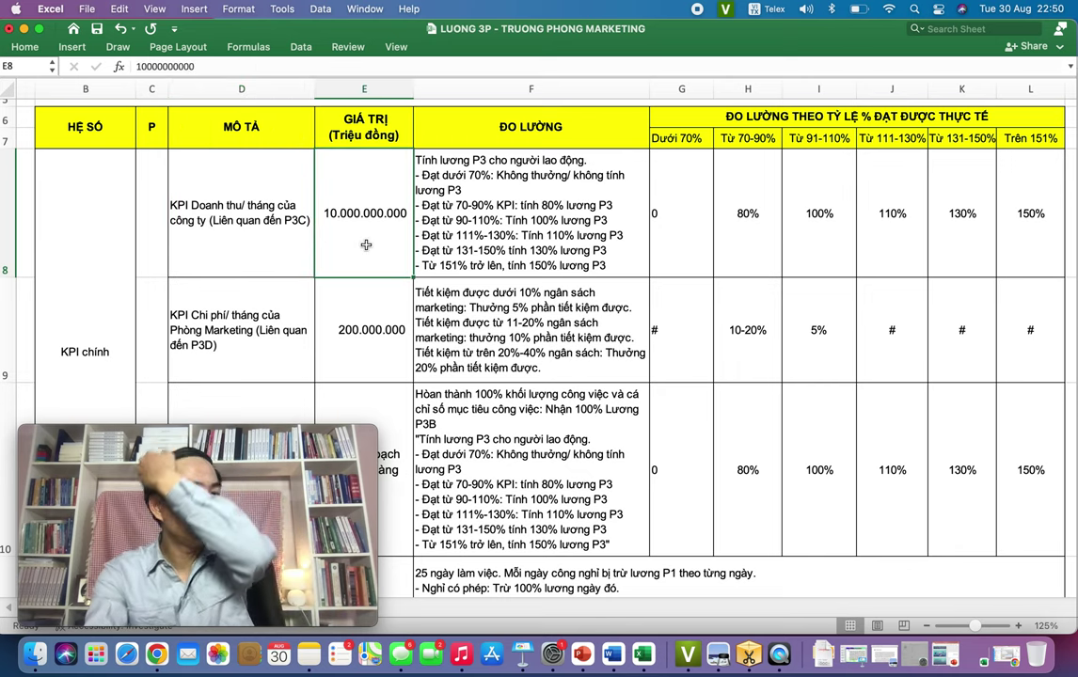
pyautogui.click(509, 252)
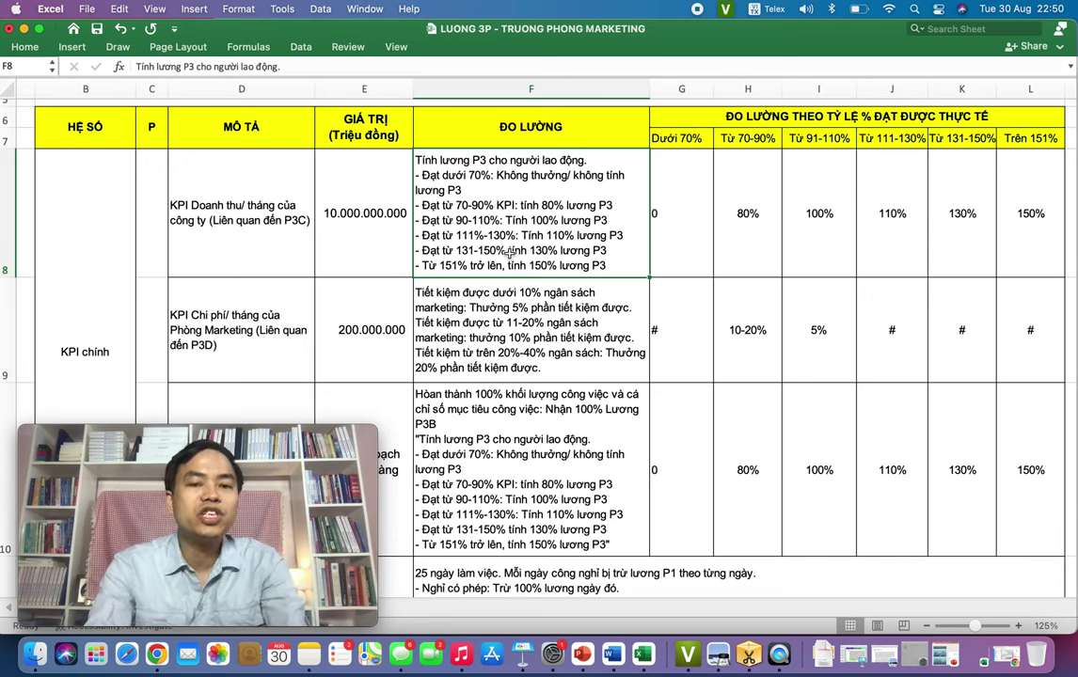
pyautogui.click(664, 137)
pyautogui.click(746, 141)
pyautogui.click(816, 140)
pyautogui.click(896, 143)
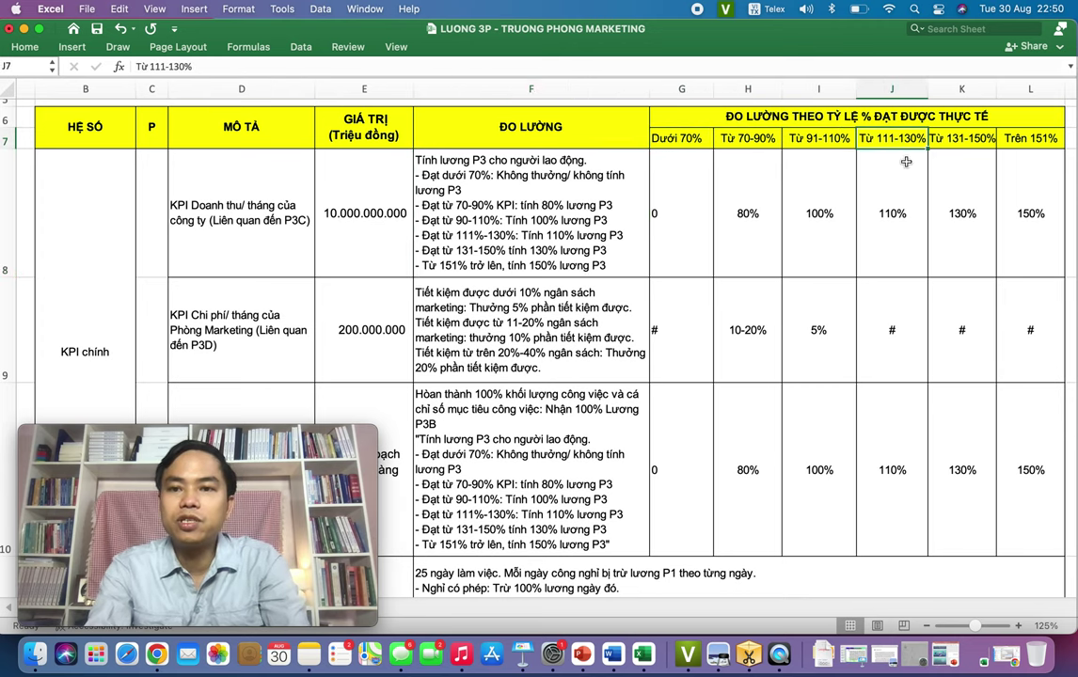
pyautogui.hscroll(1, 890, 174)
pyautogui.click(939, 140)
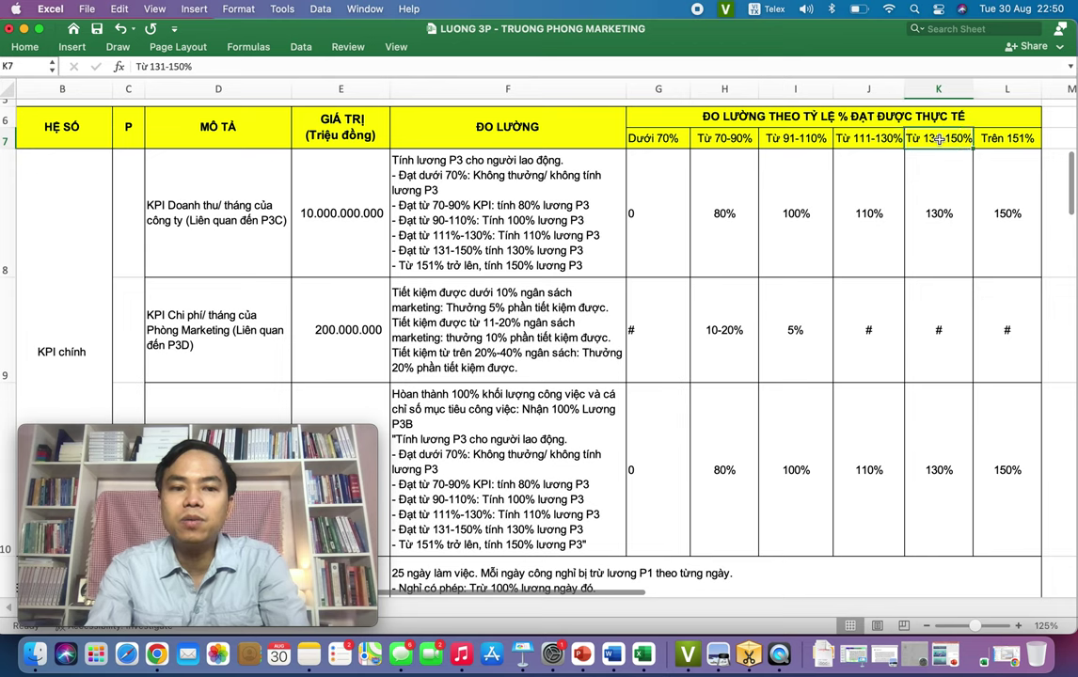
pyautogui.click(1009, 139)
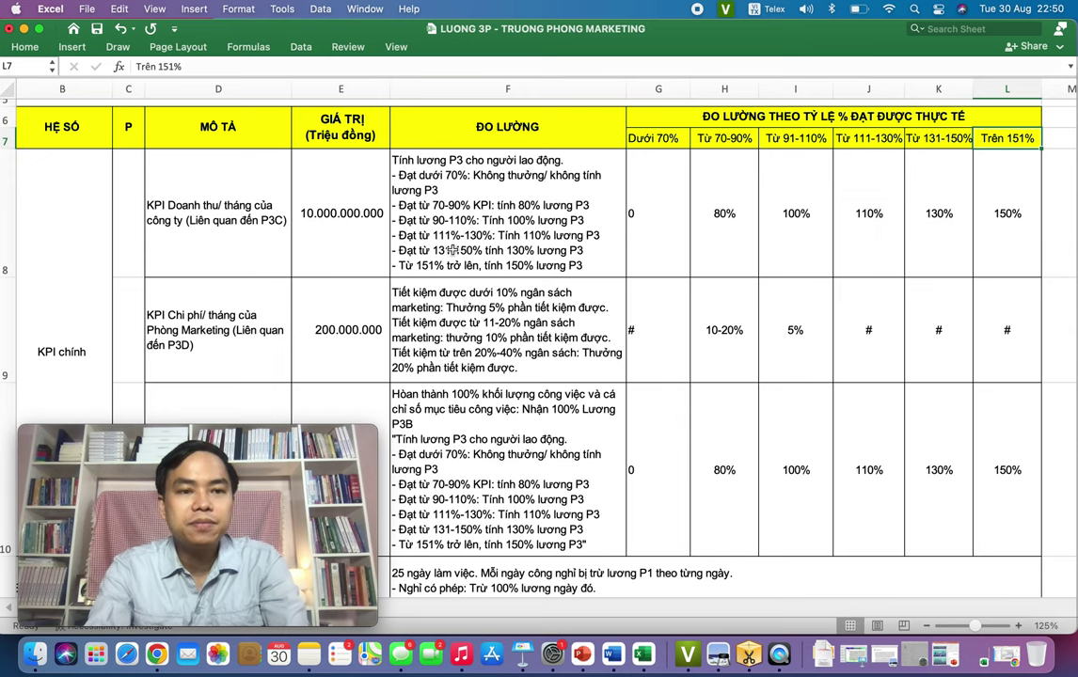
pyautogui.click(311, 252)
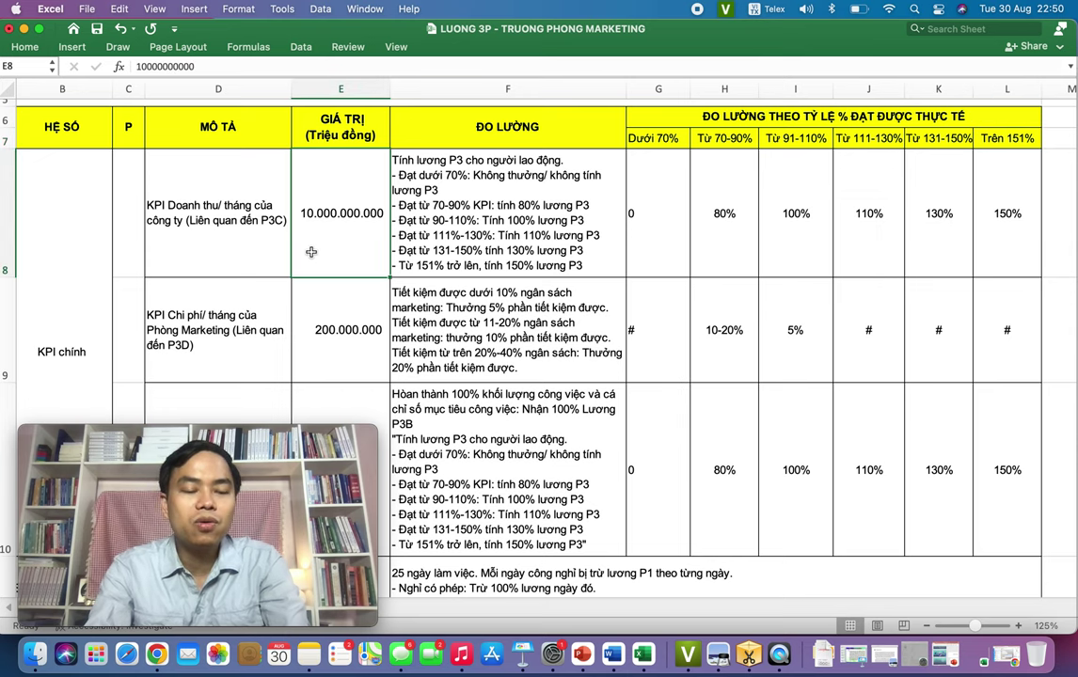
pyautogui.scroll(-2, 311, 252)
pyautogui.scroll(2, 311, 252)
pyautogui.scroll(-2, 310, 253)
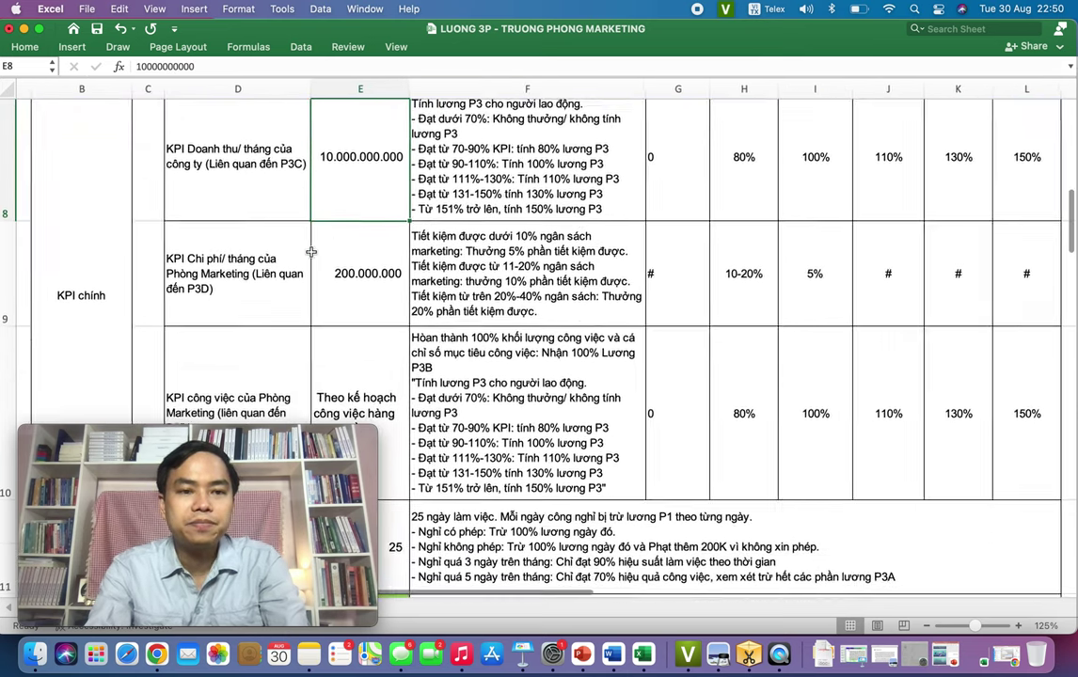
pyautogui.scroll(-1, 310, 252)
pyautogui.click(284, 281)
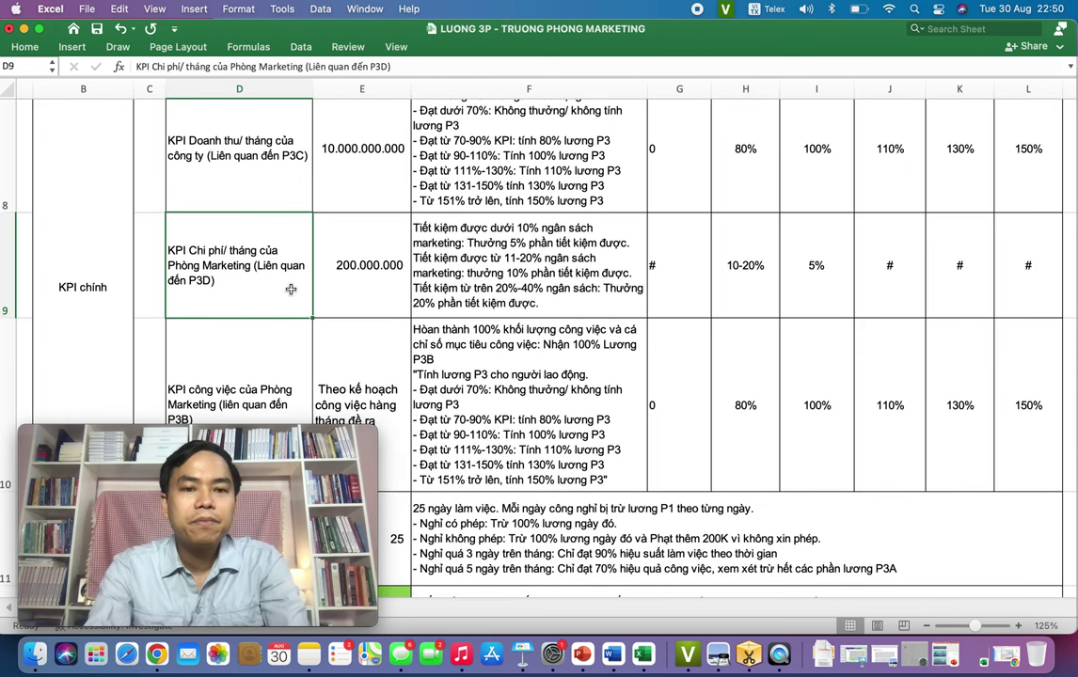
pyautogui.click(379, 287)
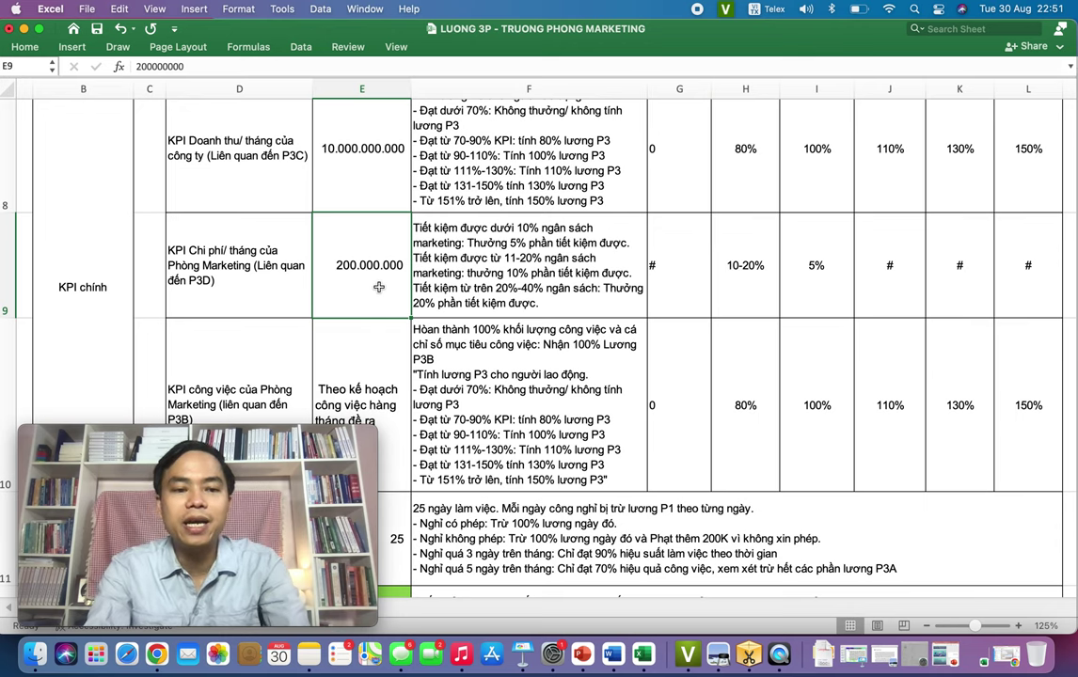
pyautogui.click(424, 250)
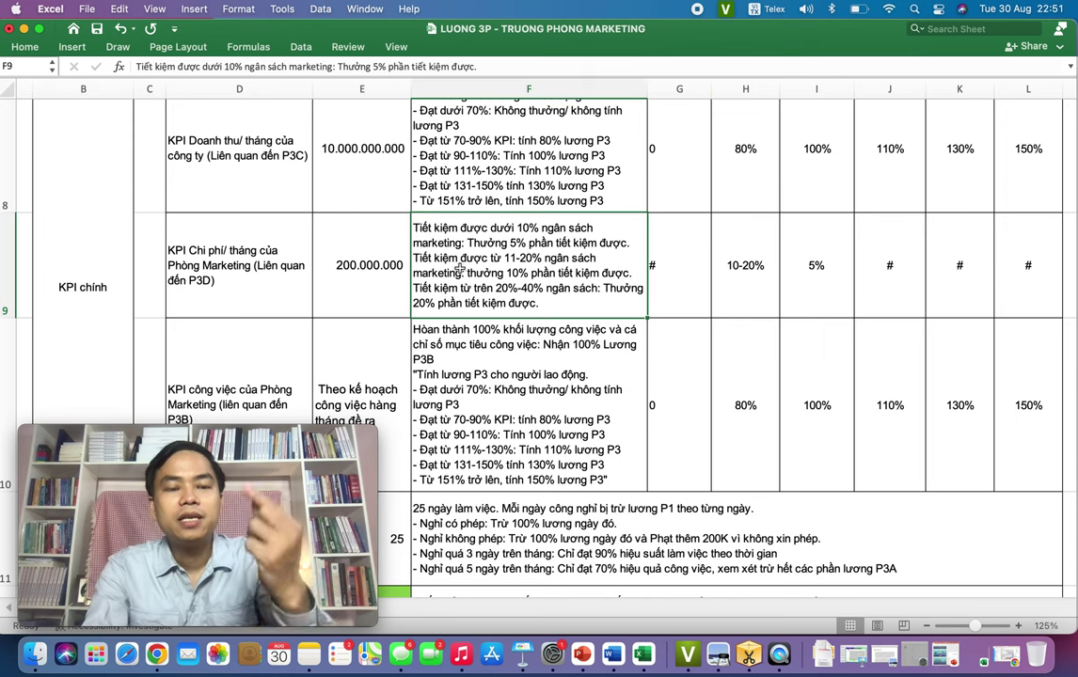
pyautogui.scroll(2, 459, 269)
pyautogui.scroll(1, 459, 268)
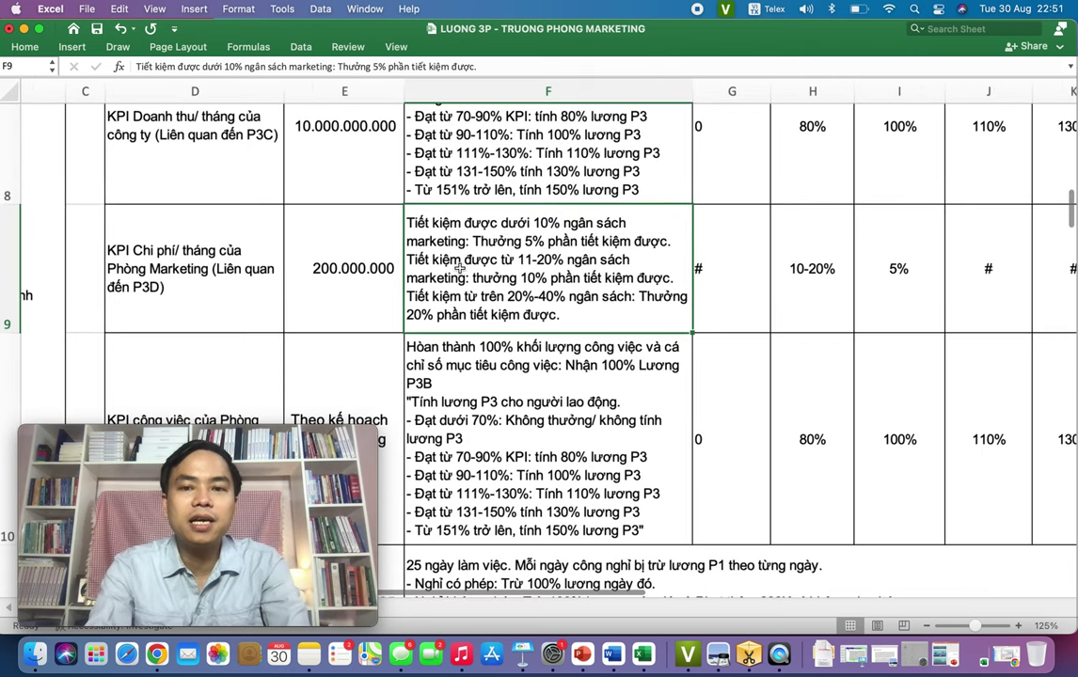
pyautogui.scroll(1, 460, 272)
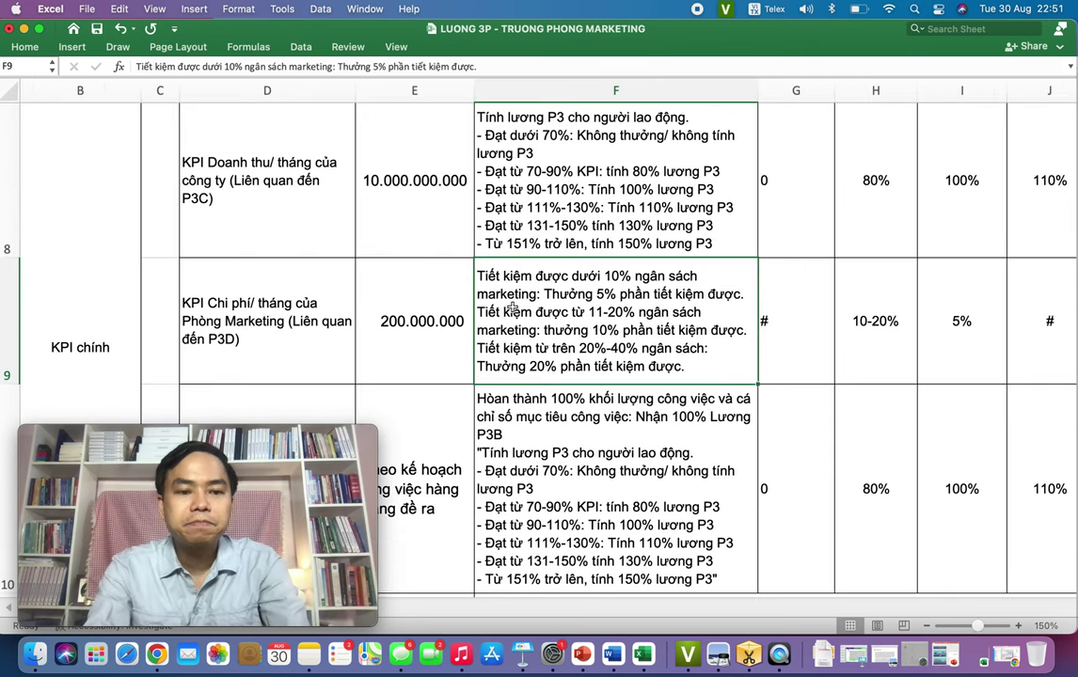
pyautogui.scroll(-1, 512, 307)
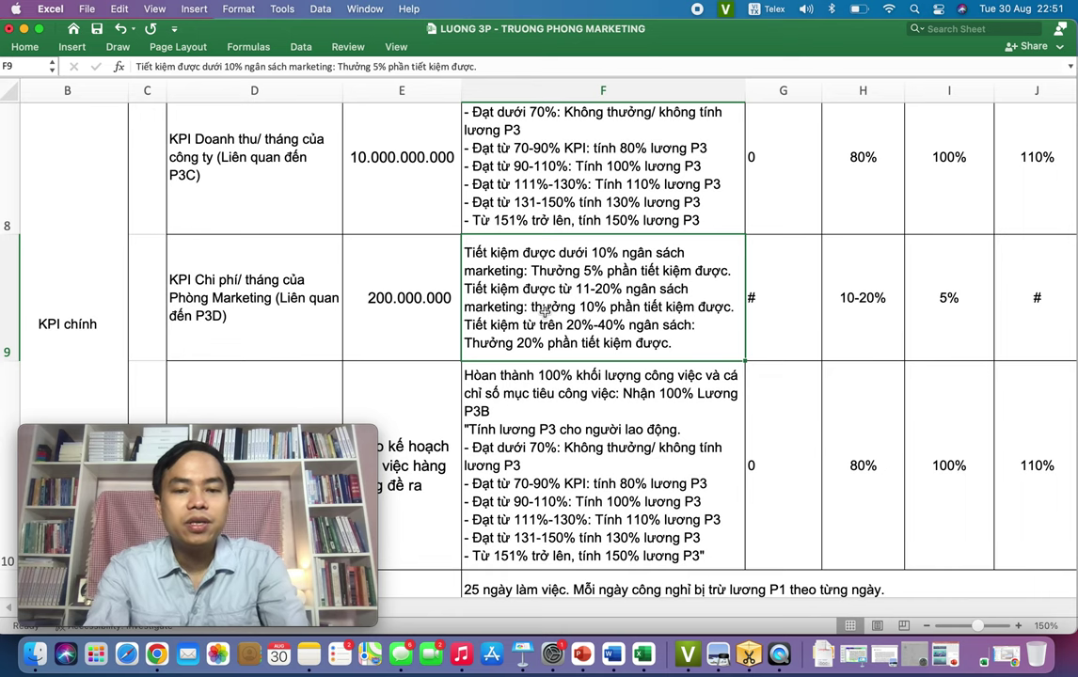
pyautogui.scroll(-3, 544, 311)
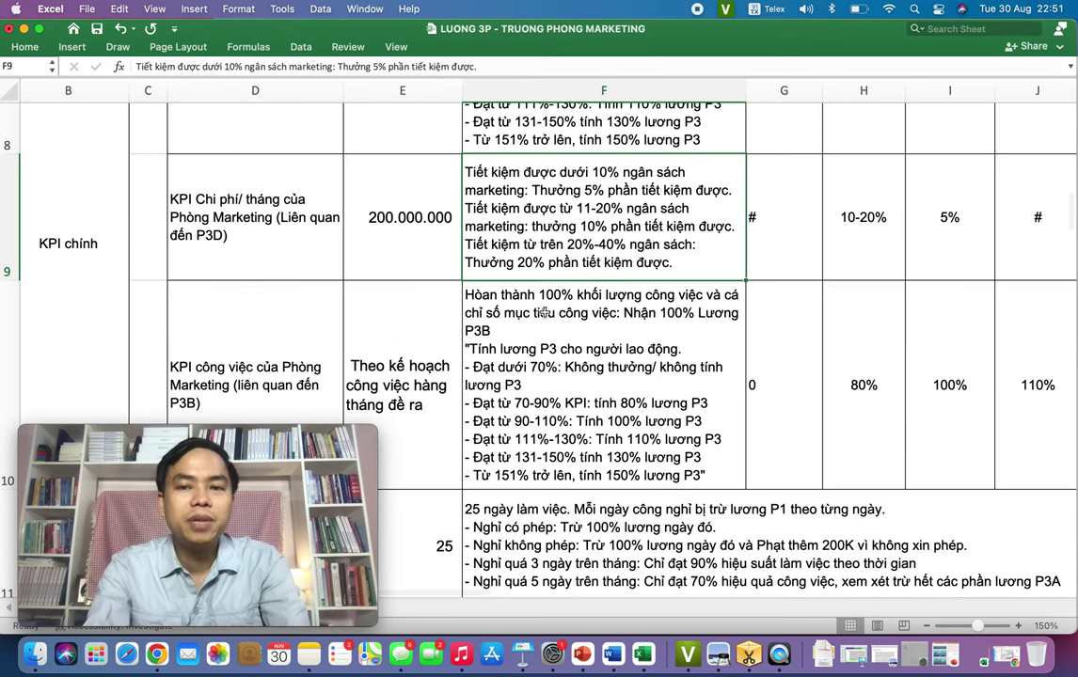
pyautogui.scroll(2, 544, 312)
pyautogui.scroll(1, 571, 316)
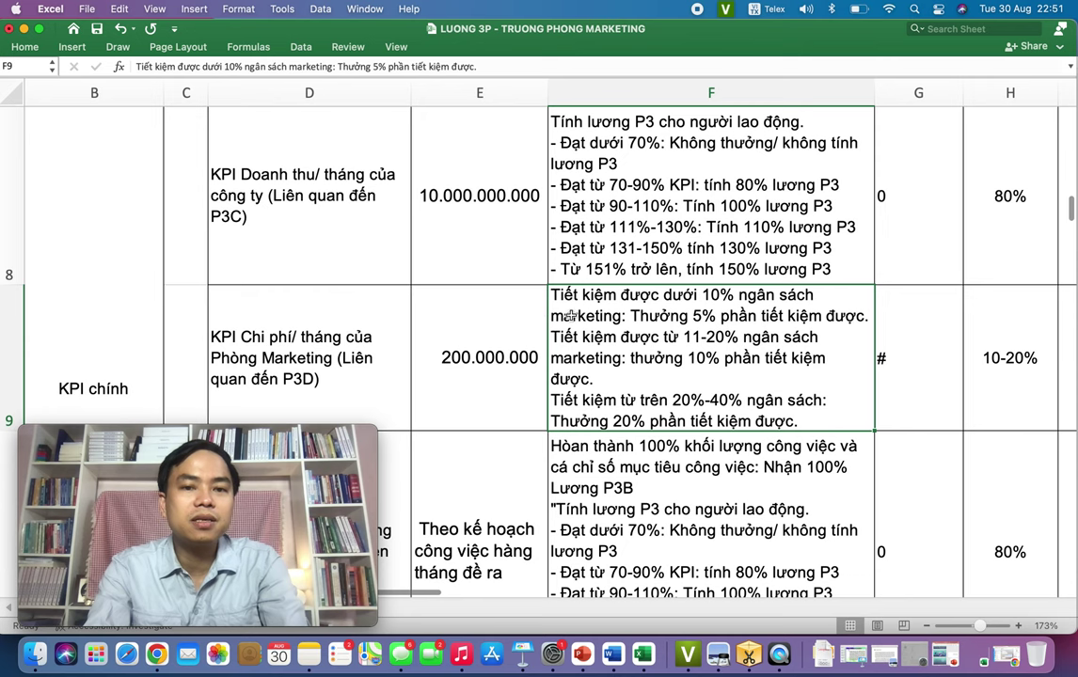
pyautogui.scroll(1, 581, 318)
pyautogui.scroll(-3, 582, 318)
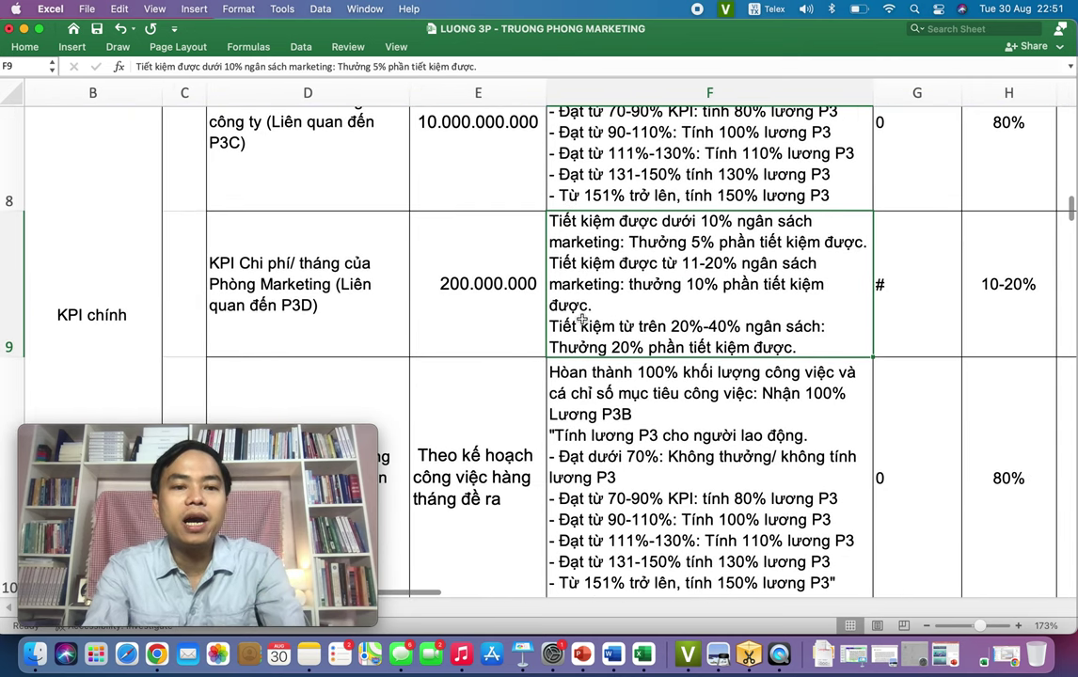
pyautogui.scroll(-2, 582, 320)
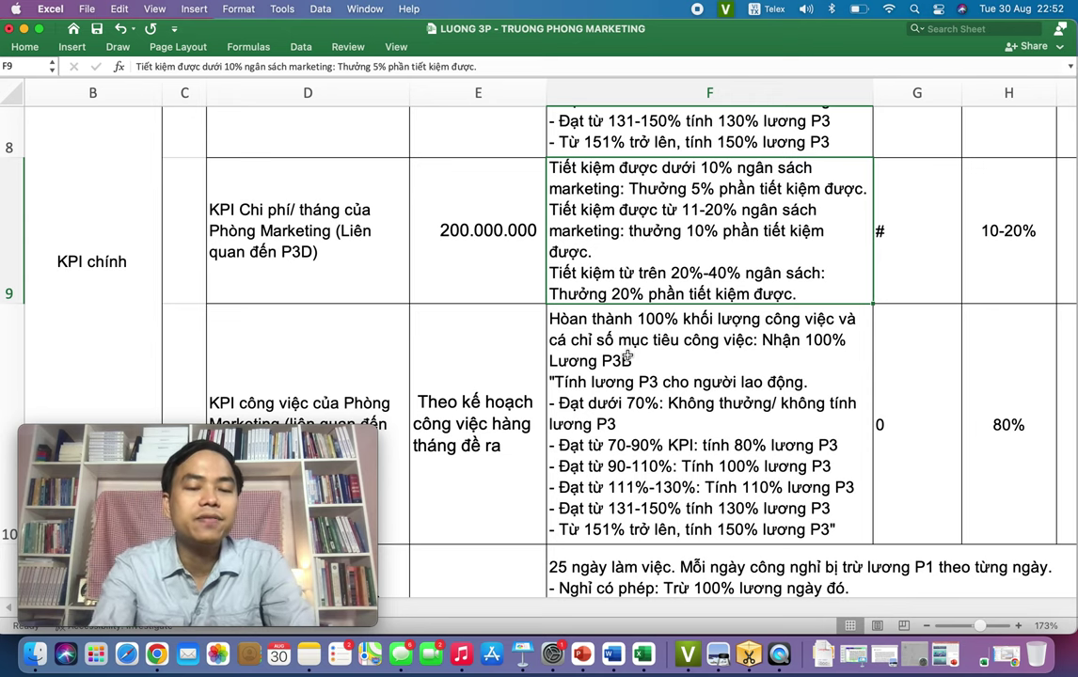
pyautogui.scroll(-3, 404, 364)
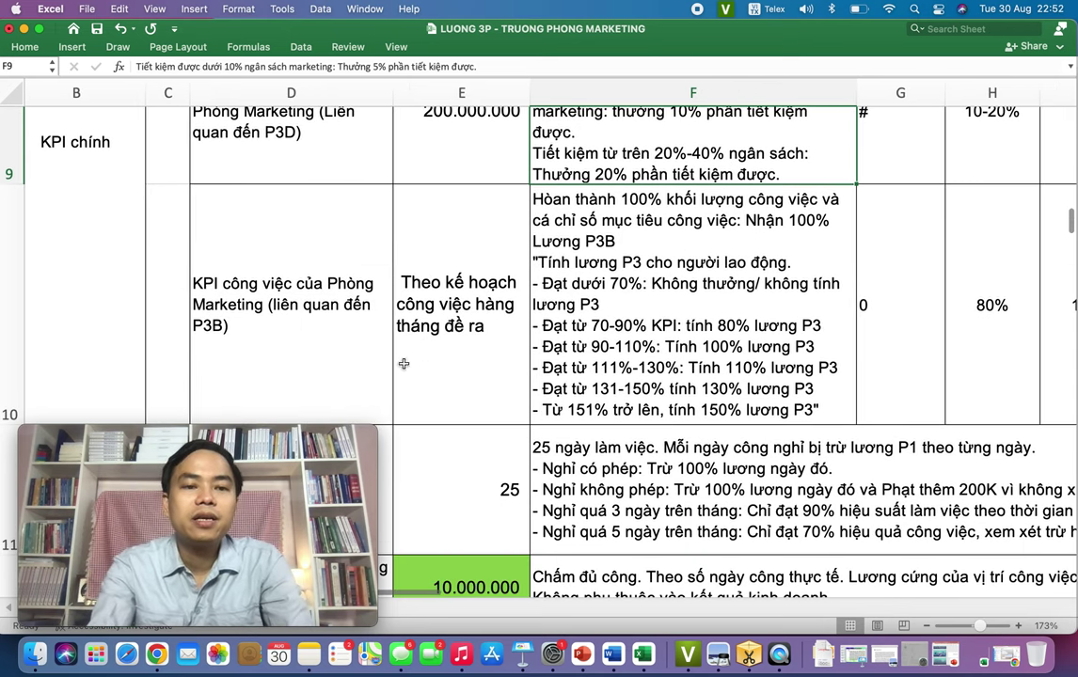
pyautogui.click(342, 335)
pyautogui.scroll(-1, 343, 335)
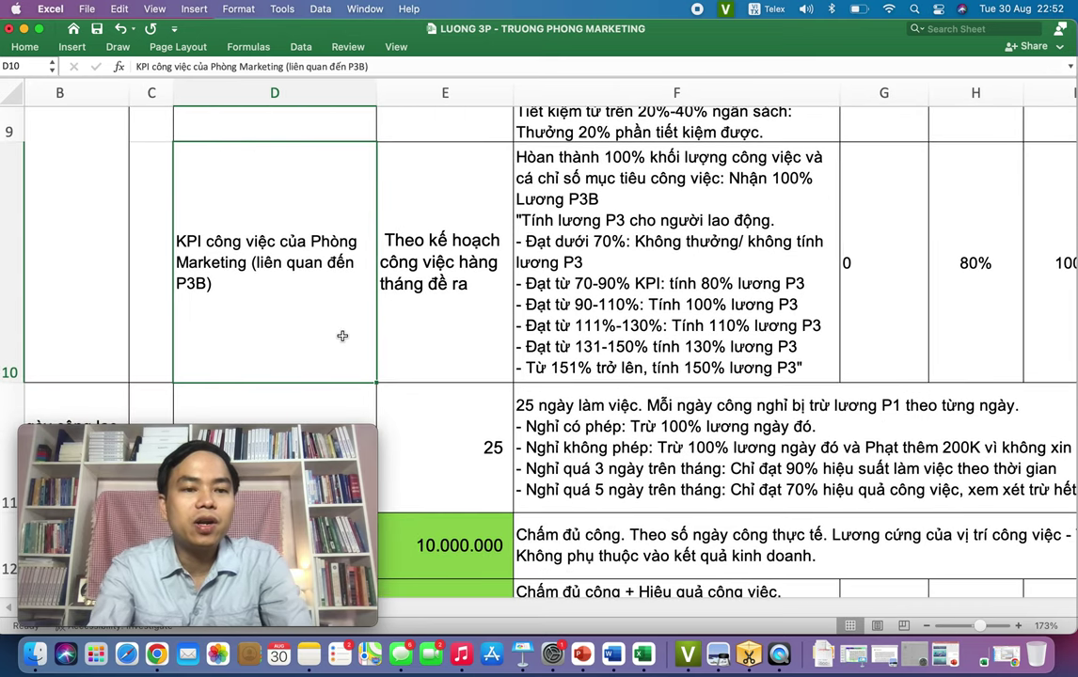
pyautogui.scroll(3, 342, 336)
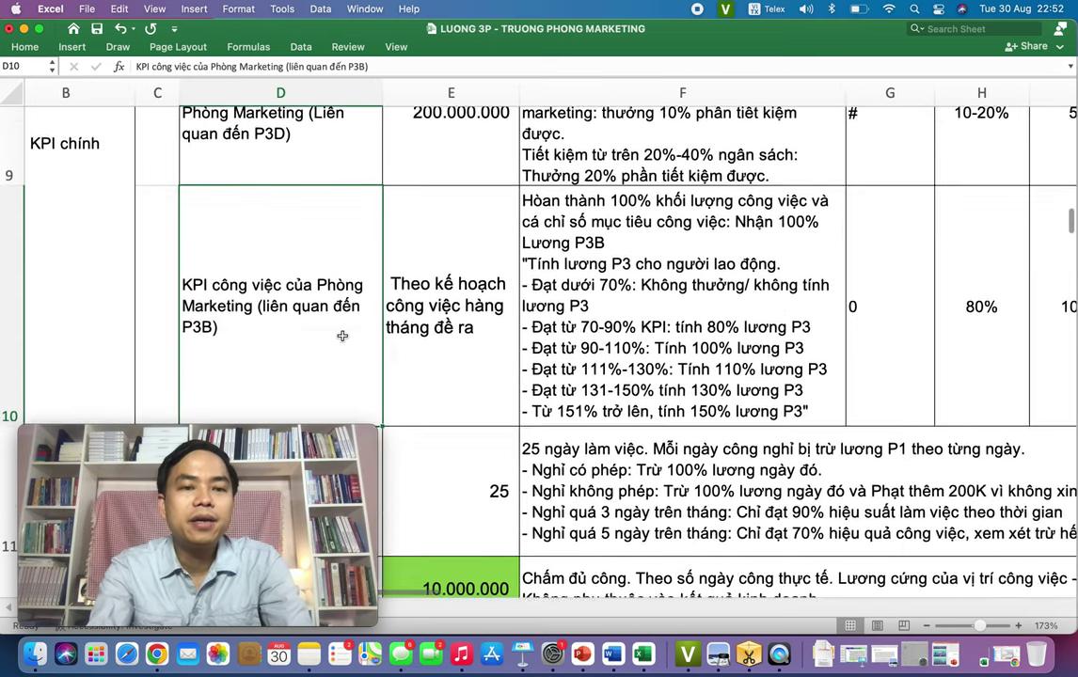
pyautogui.scroll(1, 342, 336)
pyautogui.scroll(3, 343, 336)
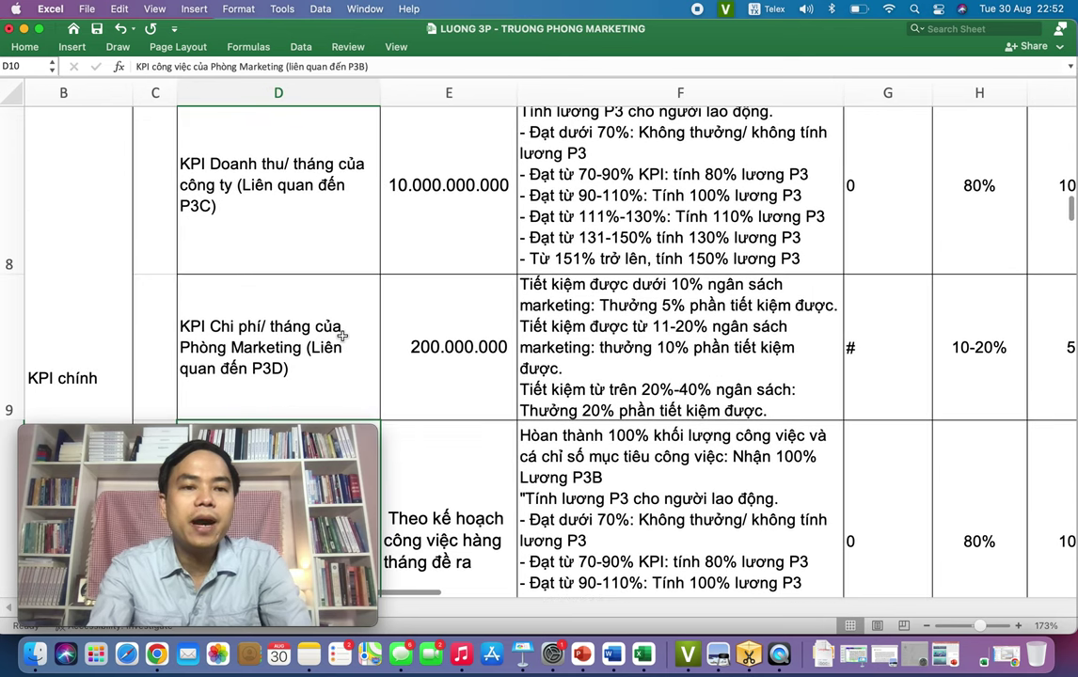
pyautogui.scroll(-1, 343, 336)
pyautogui.scroll(-2, 343, 336)
pyautogui.scroll(-2, 342, 336)
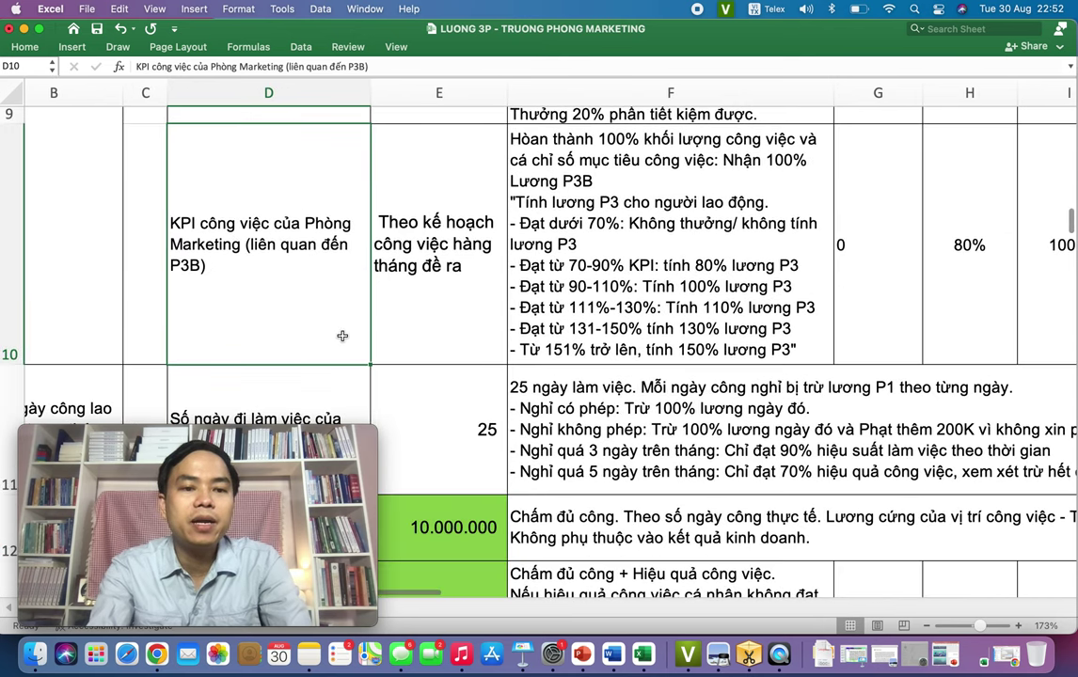
pyautogui.scroll(1, 343, 336)
pyautogui.click(386, 301)
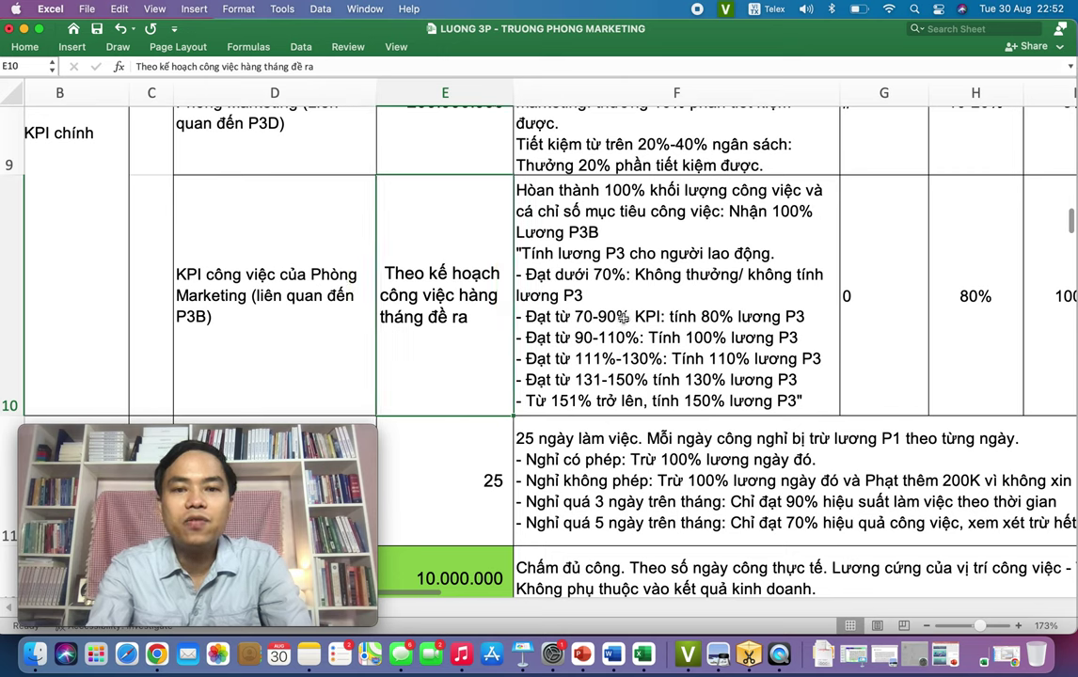
pyautogui.click(702, 294)
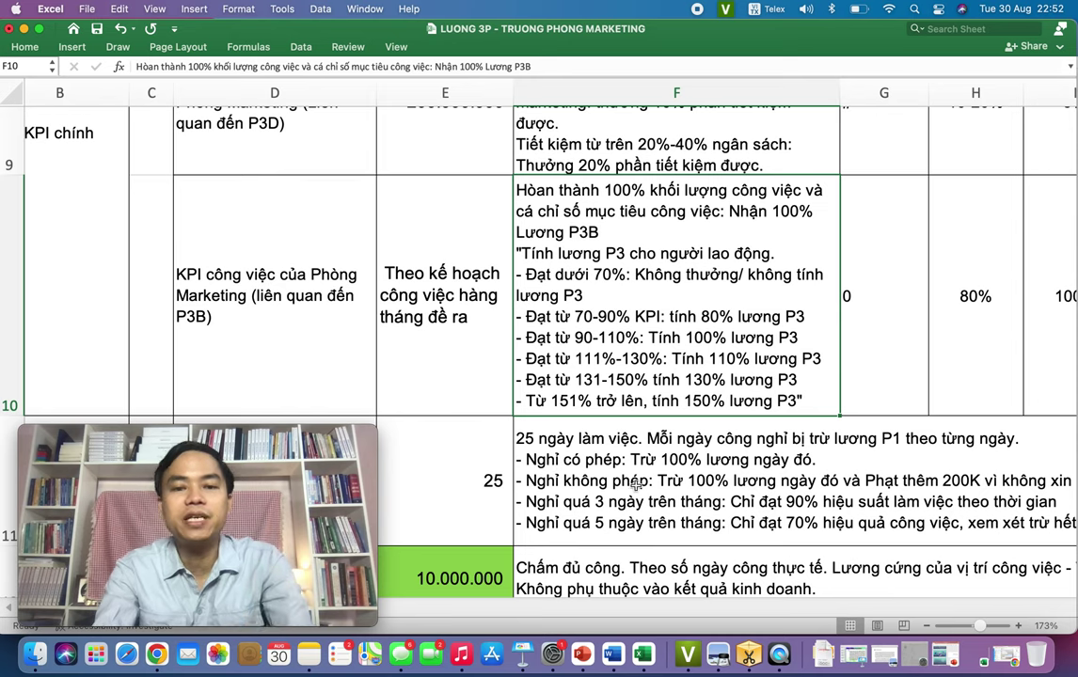
pyautogui.scroll(-3, 639, 485)
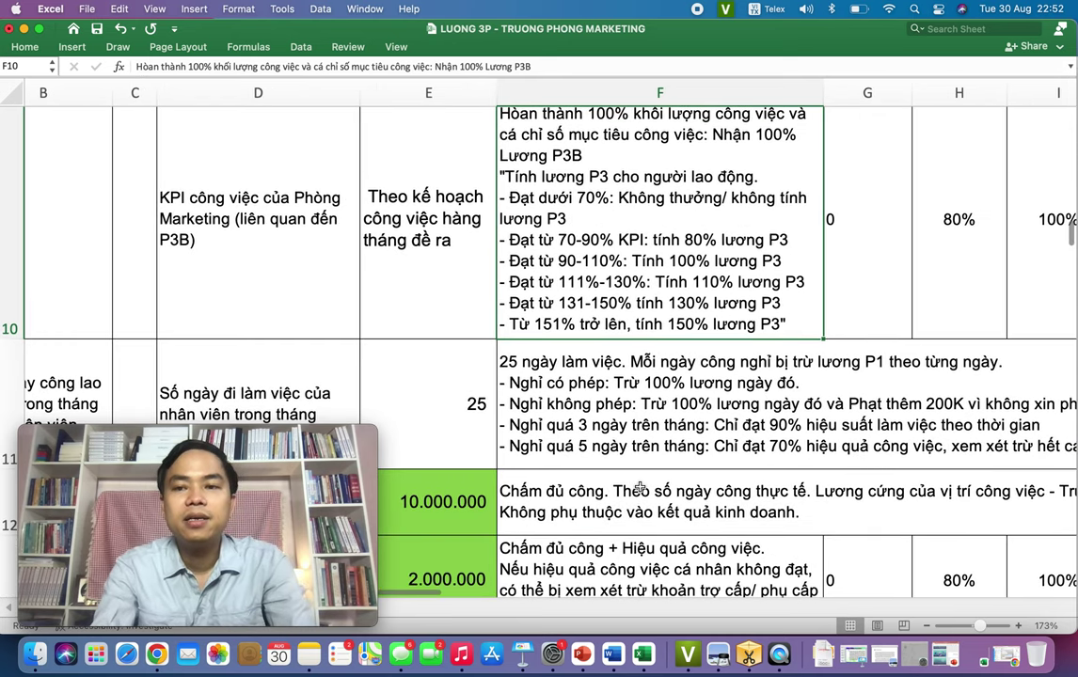
pyautogui.hscroll(8, 639, 485)
pyautogui.hscroll(-6, 639, 485)
pyautogui.scroll(-3, 639, 485)
pyautogui.scroll(-1, 639, 486)
pyautogui.hscroll(1, 639, 486)
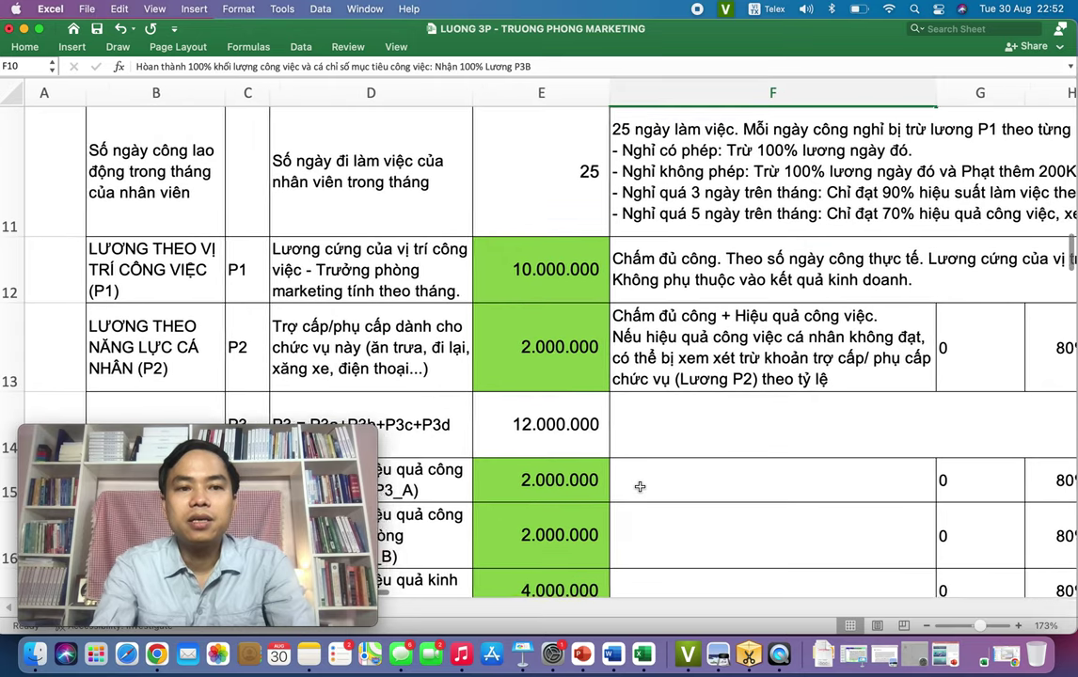
pyautogui.hscroll(1, 374, 402)
pyautogui.hscroll(-1, 374, 402)
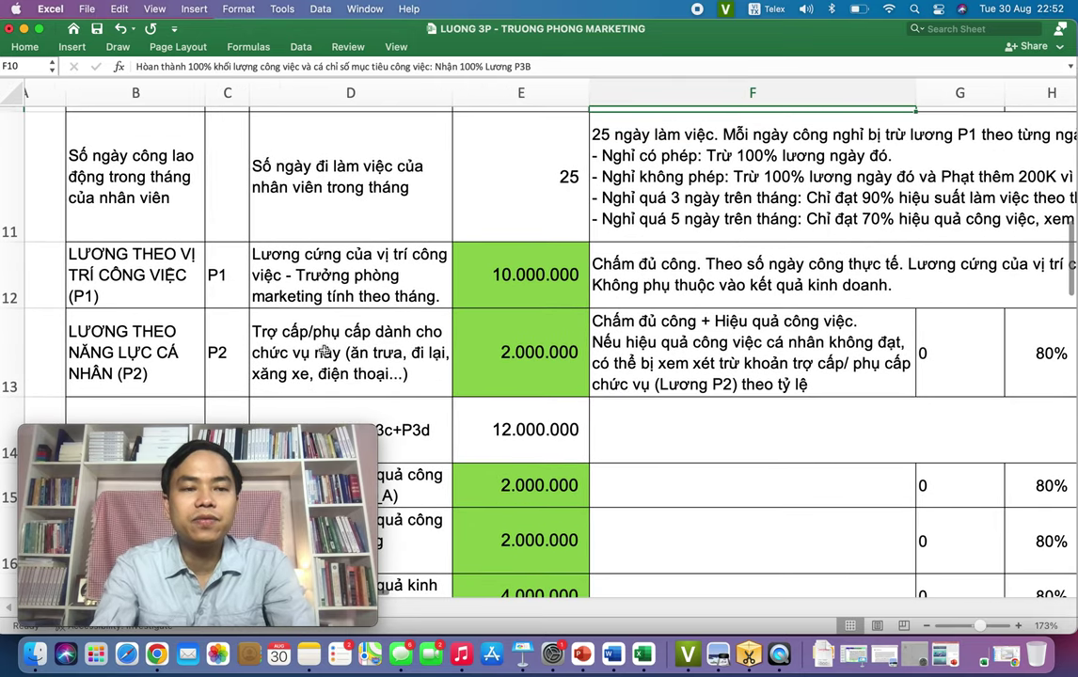
pyautogui.click(151, 192)
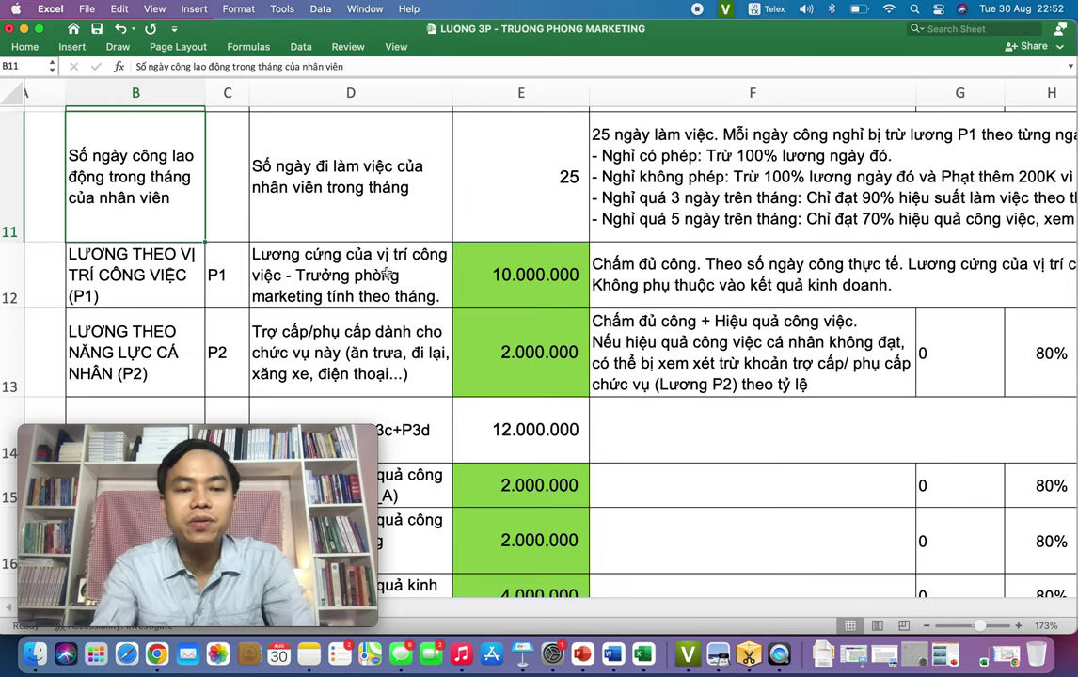
pyautogui.hscroll(1, 388, 273)
pyautogui.scroll(1, 470, 245)
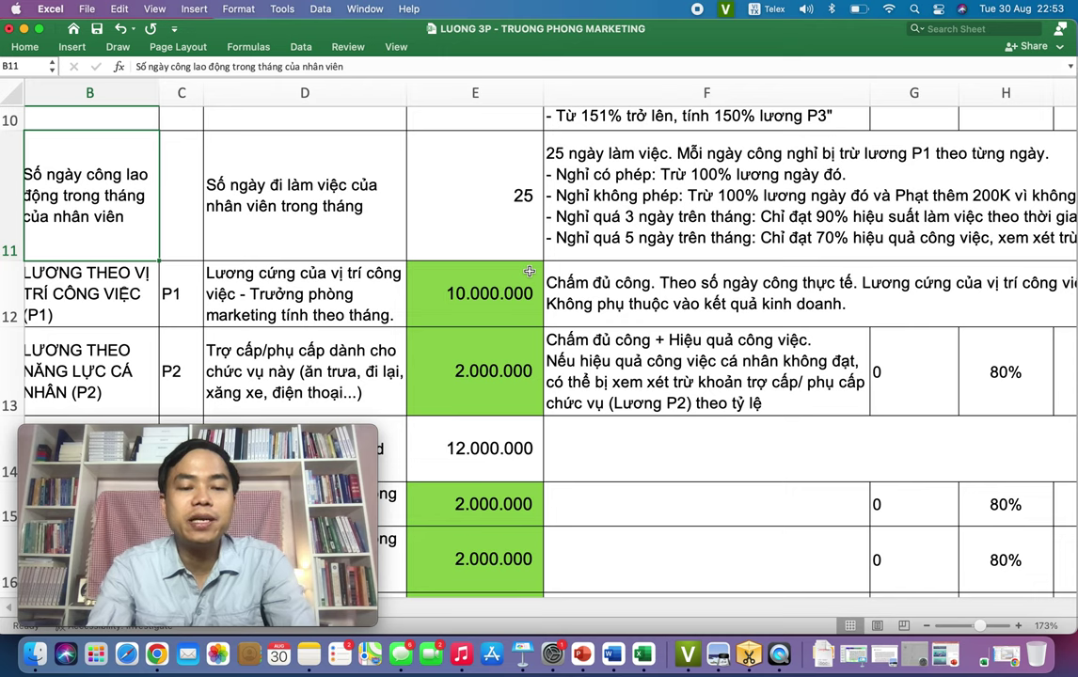
pyautogui.click(517, 228)
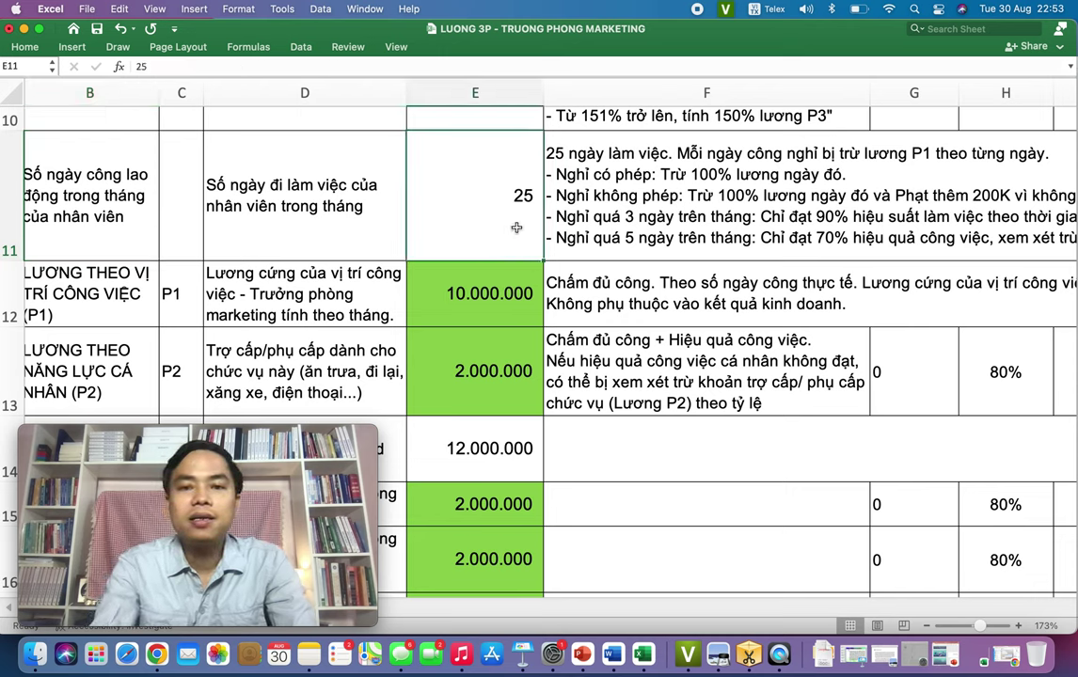
pyautogui.click(648, 224)
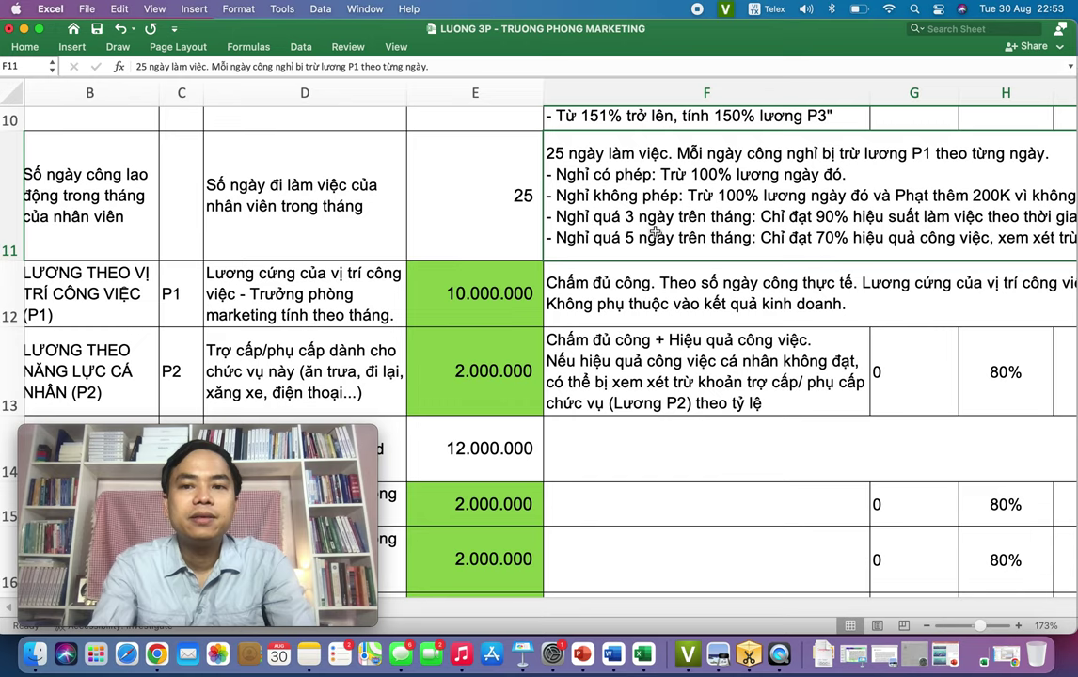
pyautogui.hscroll(5, 655, 232)
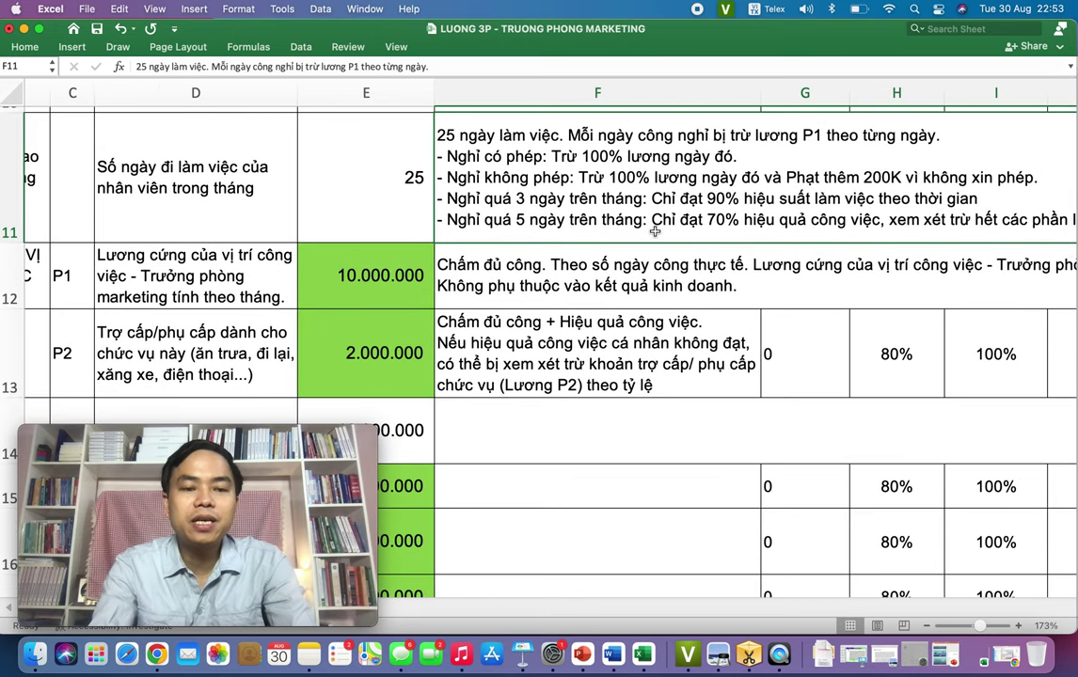
pyautogui.scroll(-1, 654, 232)
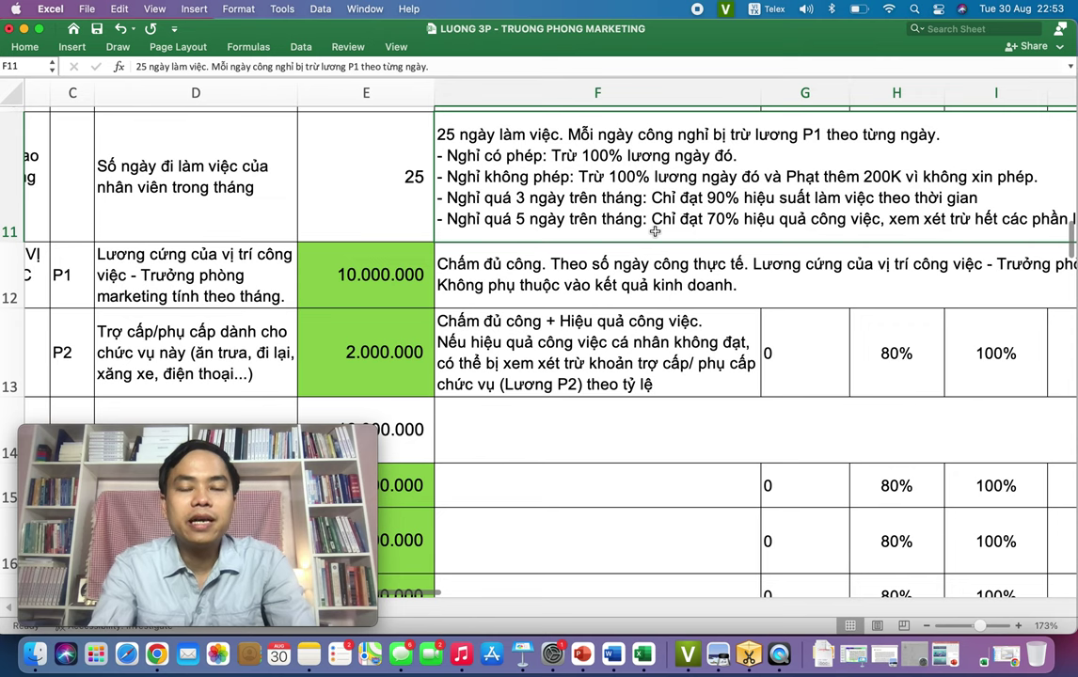
pyautogui.hscroll(-3, 492, 256)
pyautogui.click(532, 297)
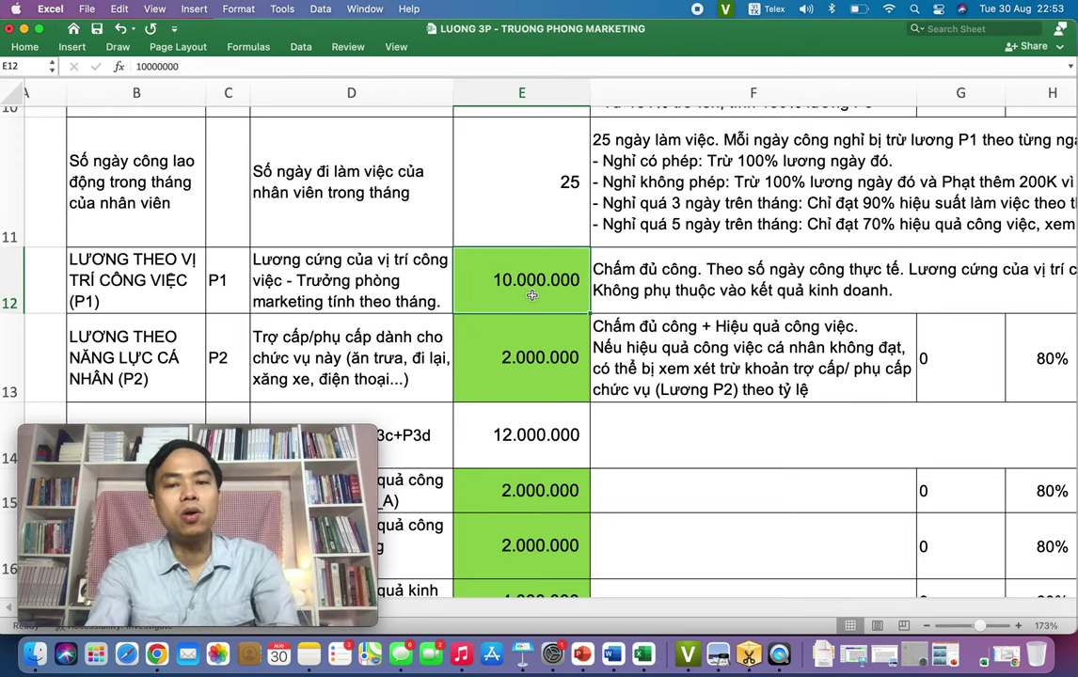
pyautogui.scroll(1, 665, 215)
pyautogui.hscroll(2, 665, 215)
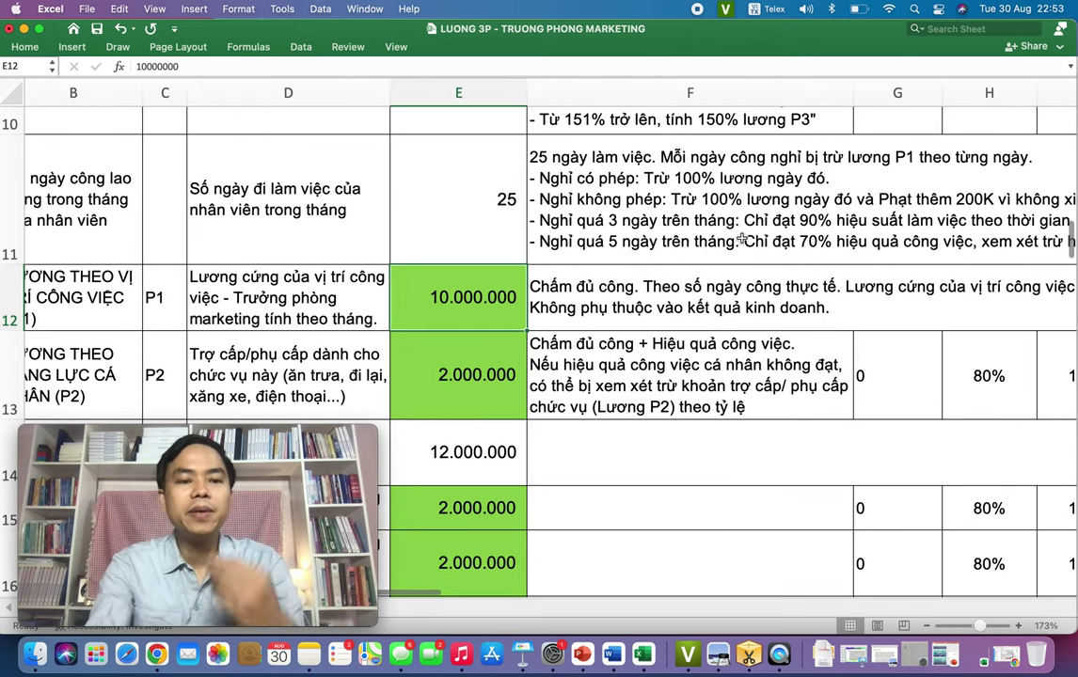
pyautogui.hscroll(1, 743, 239)
pyautogui.hscroll(1, 743, 239)
pyautogui.hscroll(1, 742, 239)
pyautogui.hscroll(1, 743, 239)
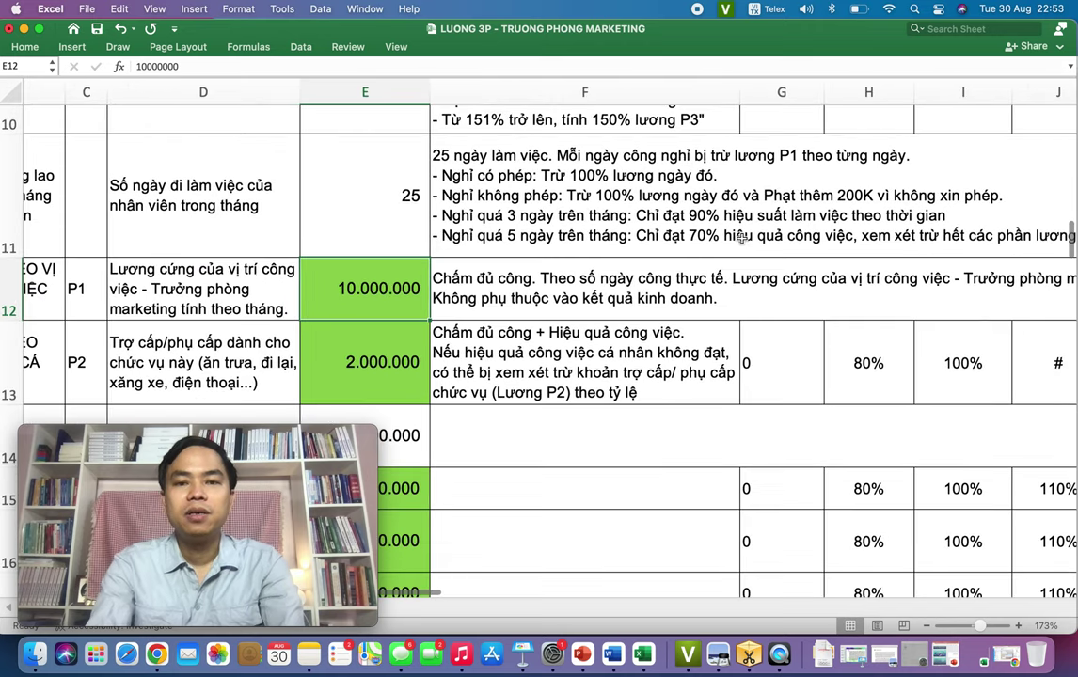
pyautogui.scroll(-4, 742, 239)
pyautogui.scroll(3, 828, 240)
pyautogui.scroll(1, 828, 240)
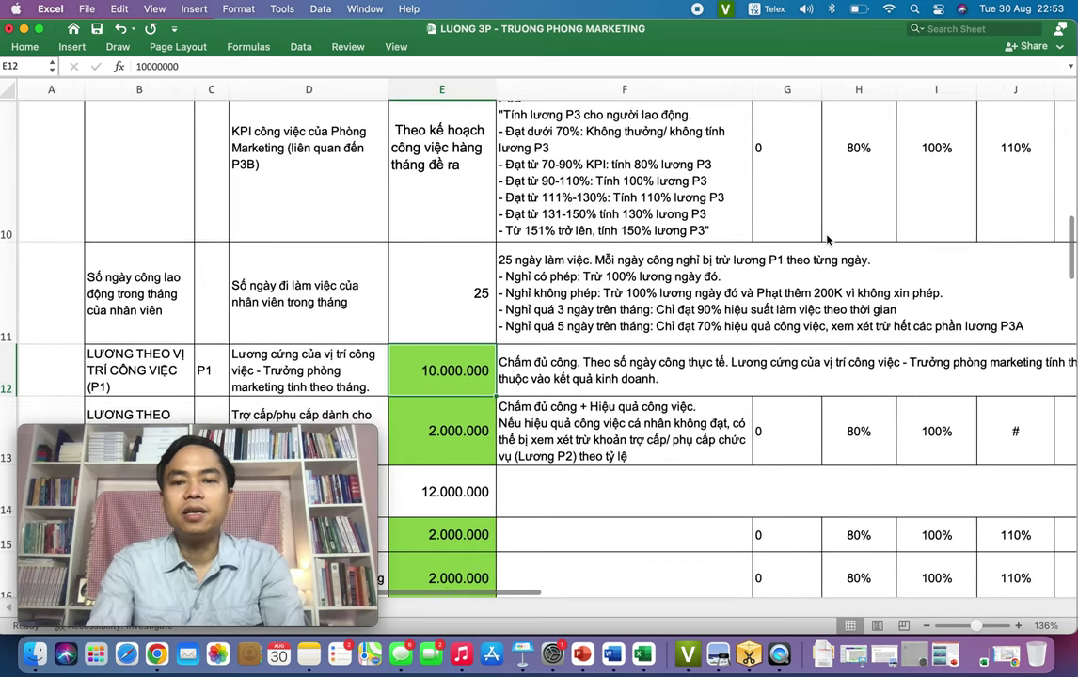
pyautogui.scroll(-2, 828, 240)
pyautogui.click(649, 244)
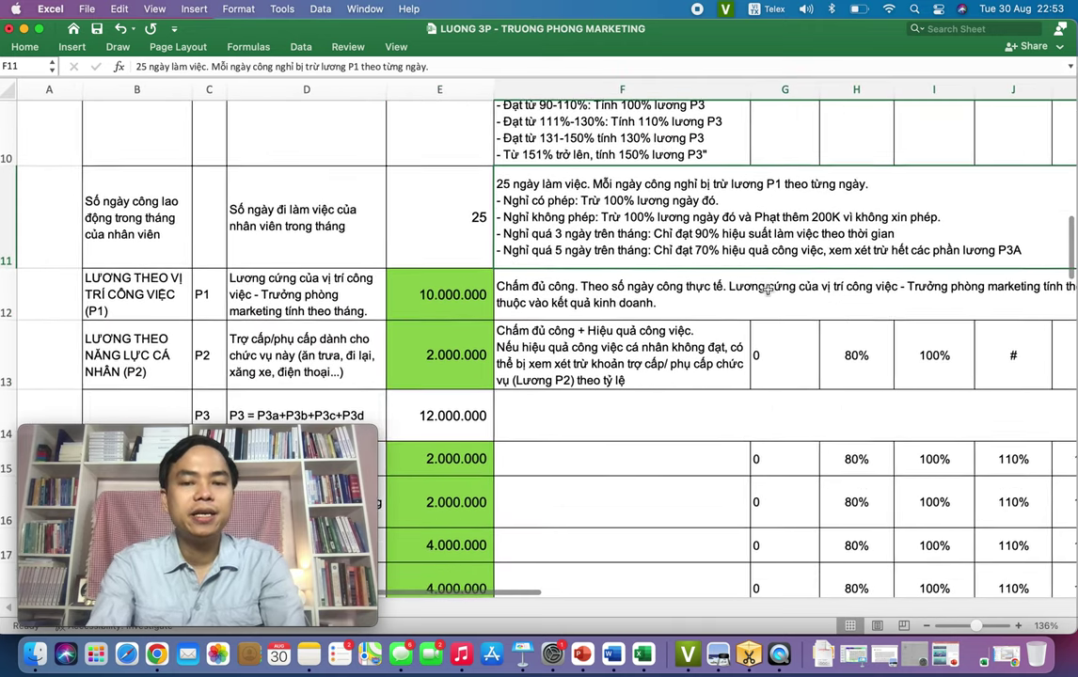
pyautogui.hscroll(1, 767, 291)
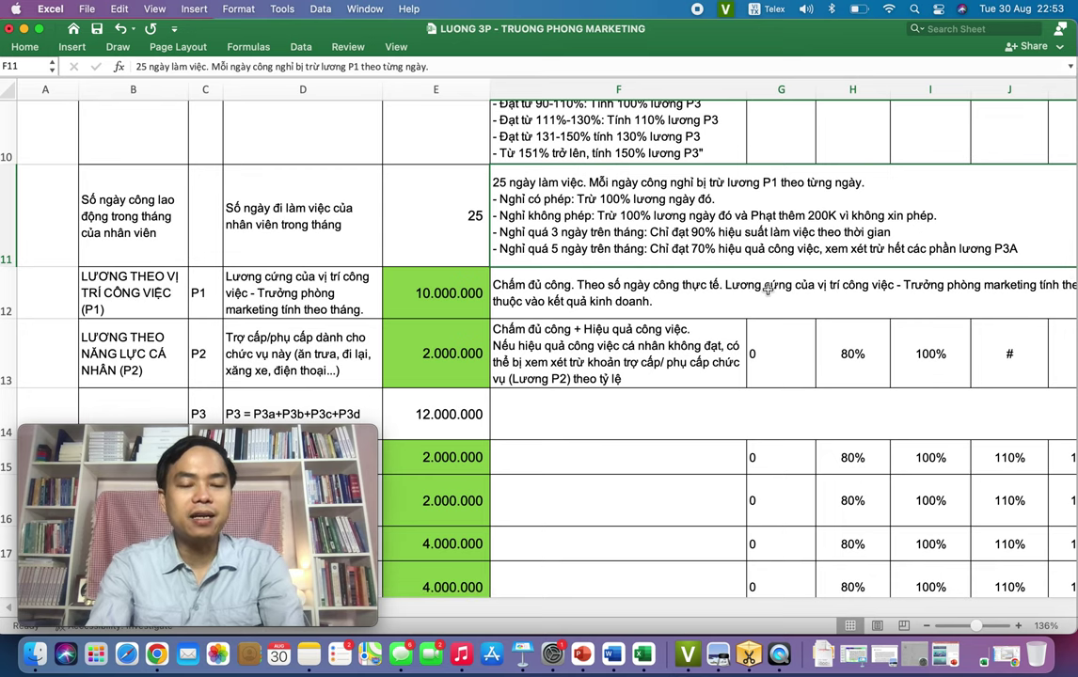
pyautogui.hscroll(1, 768, 290)
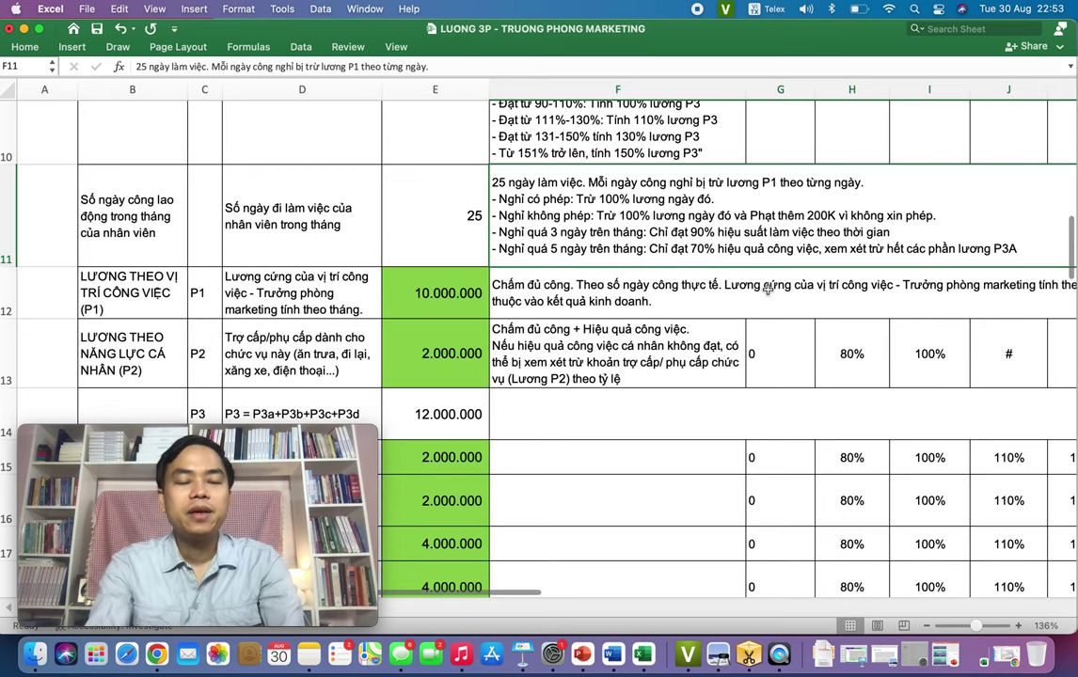
pyautogui.scroll(-2, 768, 291)
pyautogui.scroll(1, 767, 291)
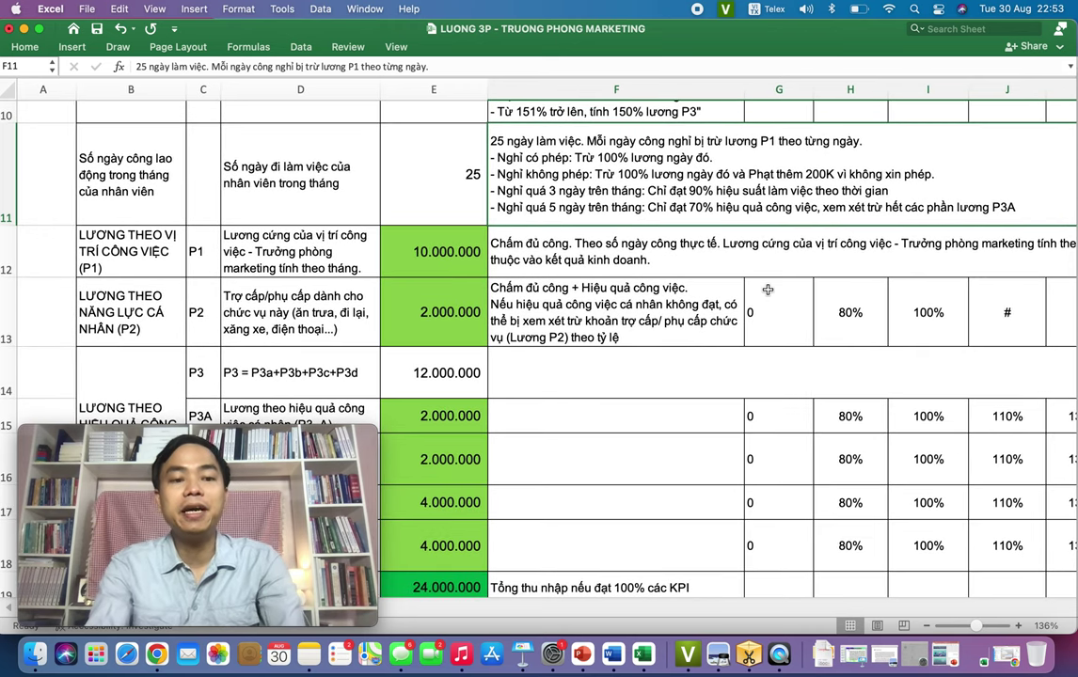
pyautogui.scroll(-2, 767, 291)
pyautogui.click(119, 255)
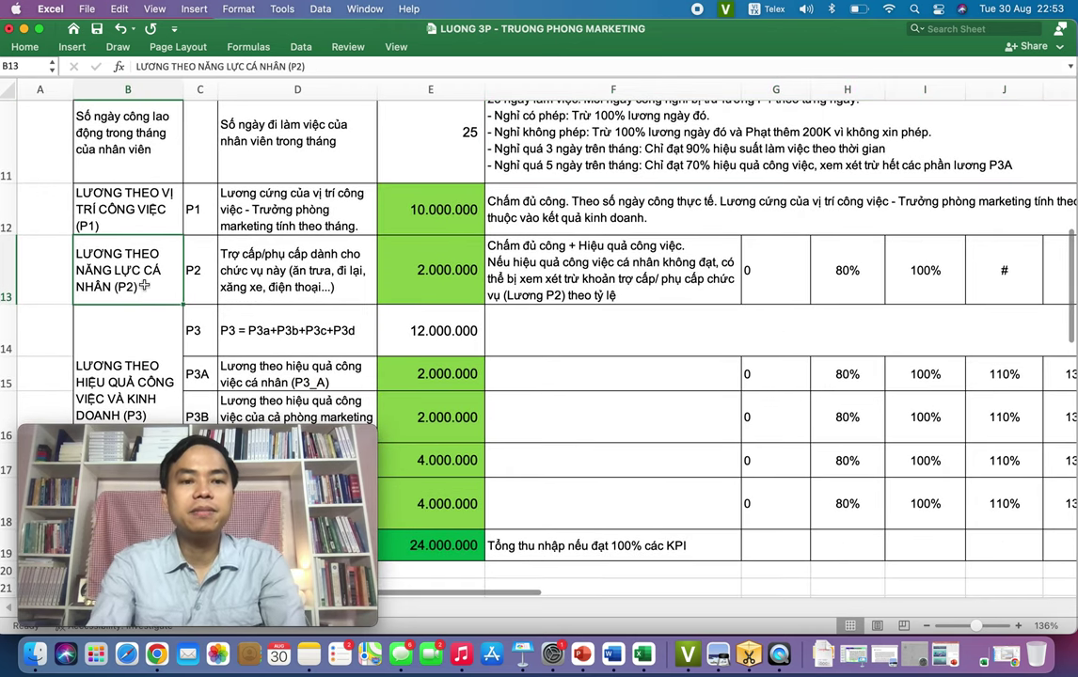
pyautogui.click(262, 284)
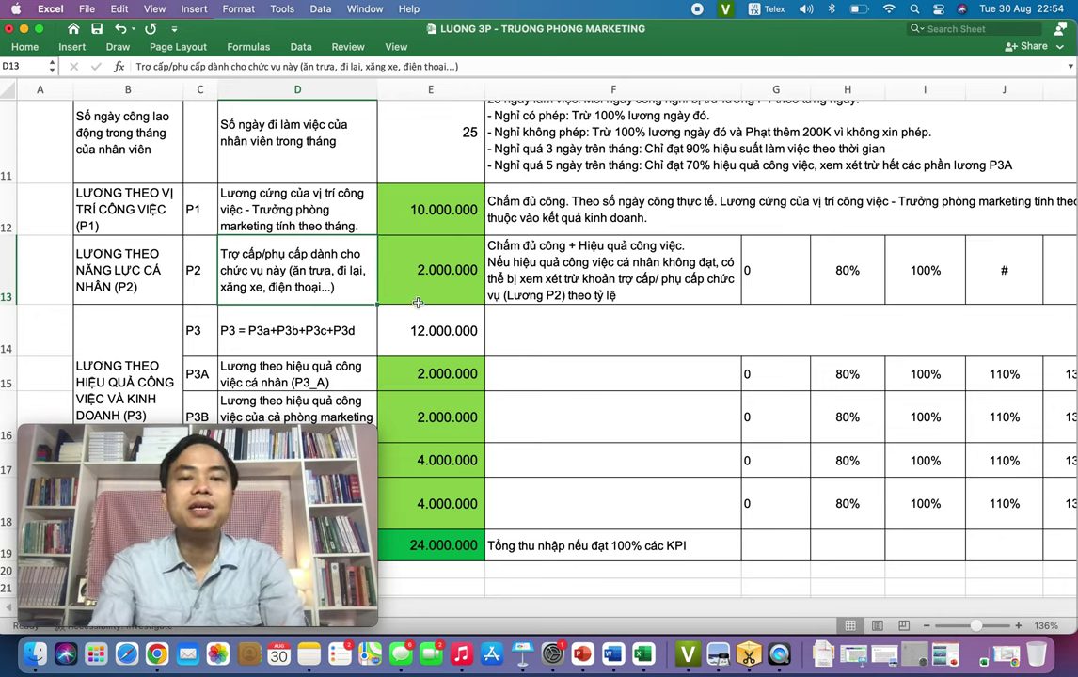
pyautogui.click(421, 282)
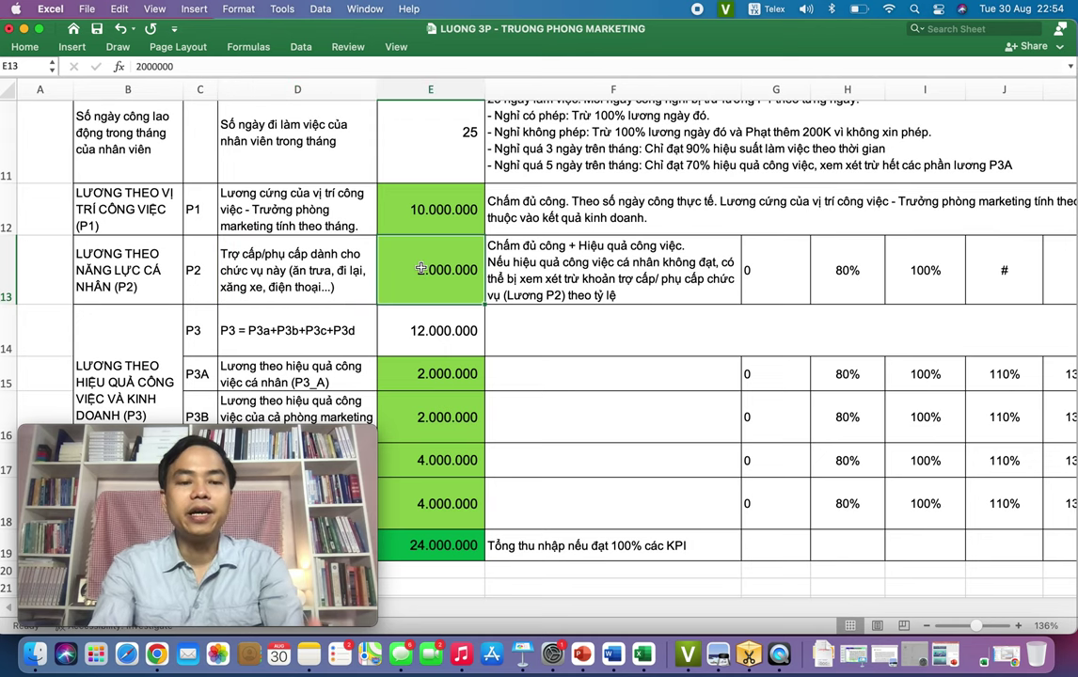
pyautogui.scroll(2, 421, 281)
pyautogui.scroll(2, 420, 275)
pyautogui.scroll(3, 421, 269)
pyautogui.scroll(3, 421, 267)
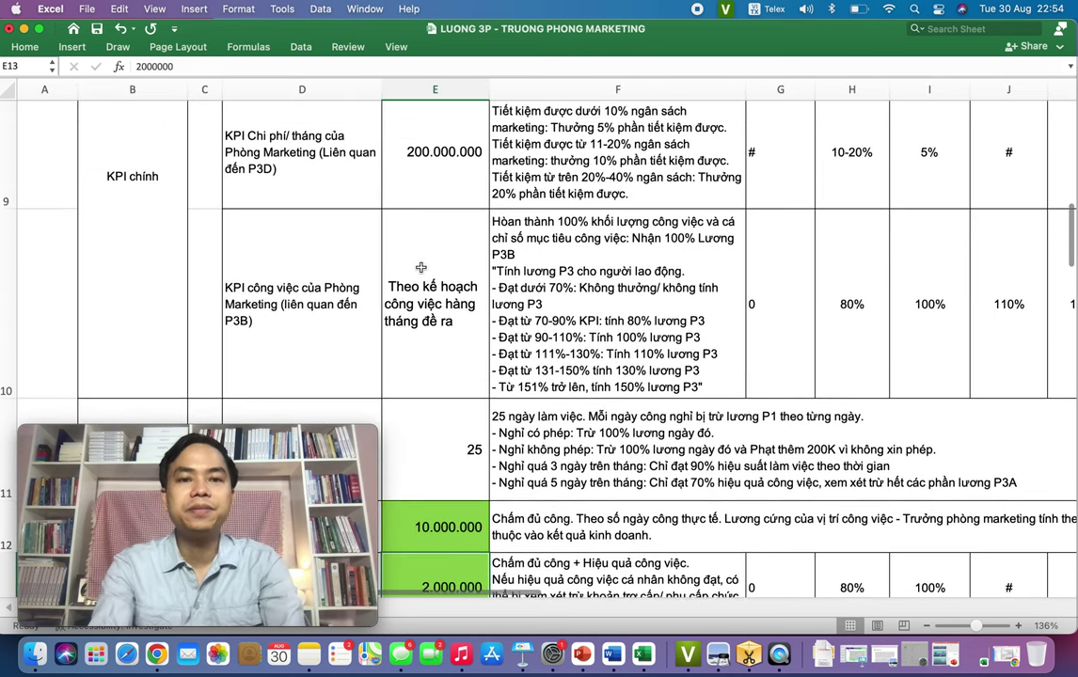
pyautogui.scroll(8, 420, 267)
pyautogui.scroll(1, 421, 267)
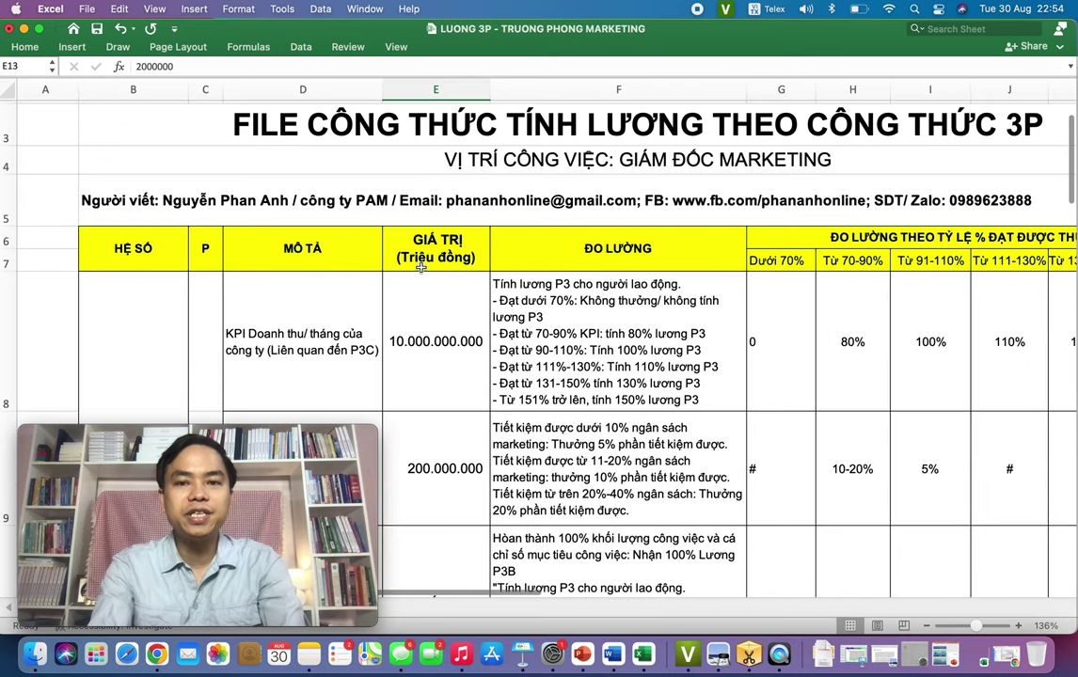
pyautogui.scroll(-8, 420, 267)
pyautogui.scroll(-5, 421, 267)
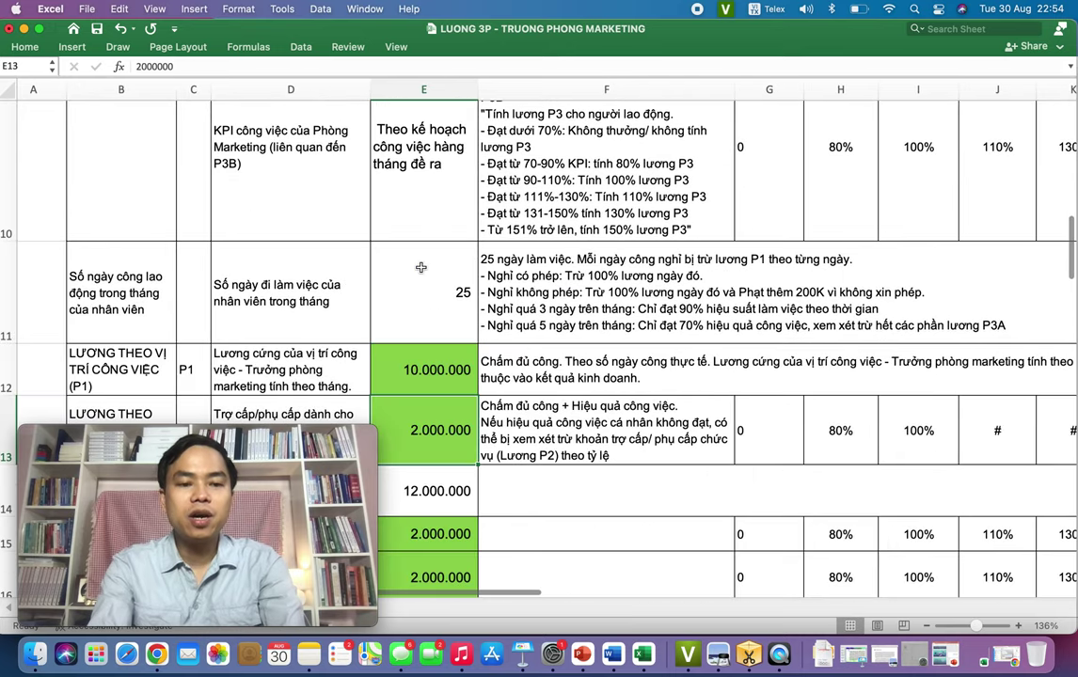
pyautogui.scroll(-1, 420, 267)
pyautogui.hscroll(-1, 421, 267)
pyautogui.scroll(-1, 421, 267)
pyautogui.hscroll(1, 420, 267)
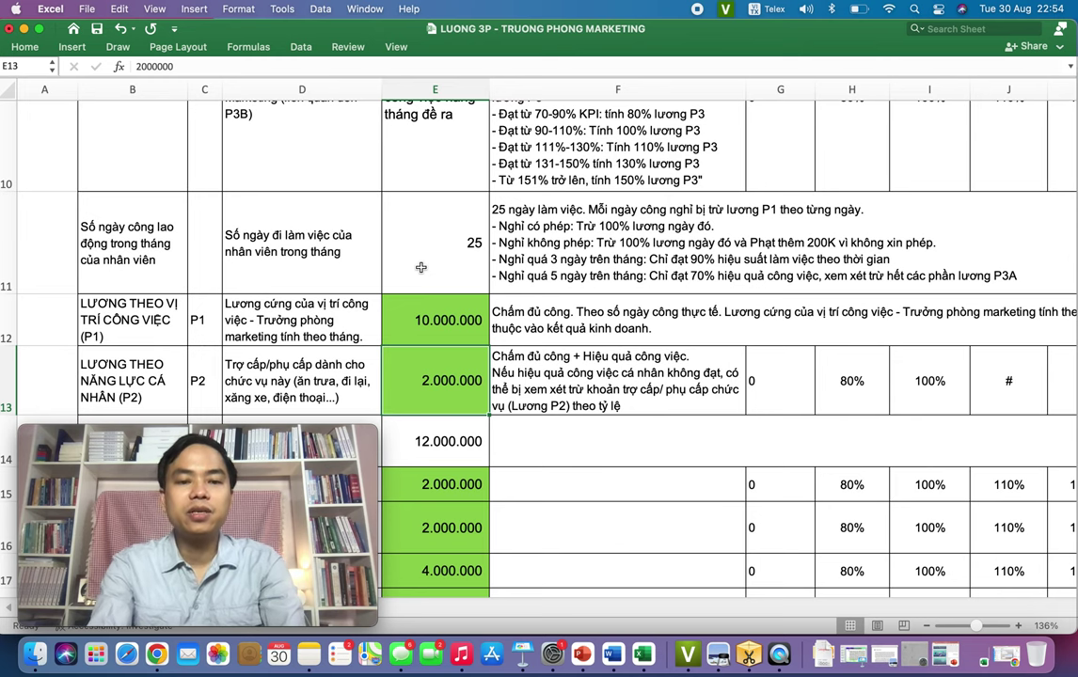
pyautogui.scroll(-2, 421, 267)
pyautogui.hscroll(-1, 420, 267)
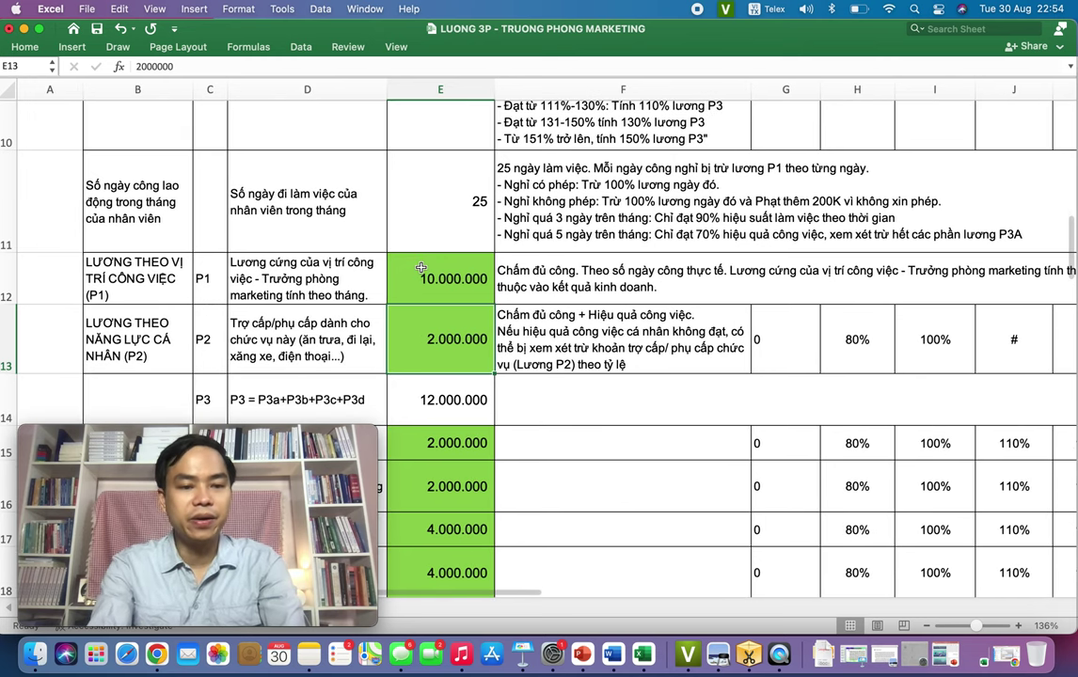
pyautogui.click(437, 294)
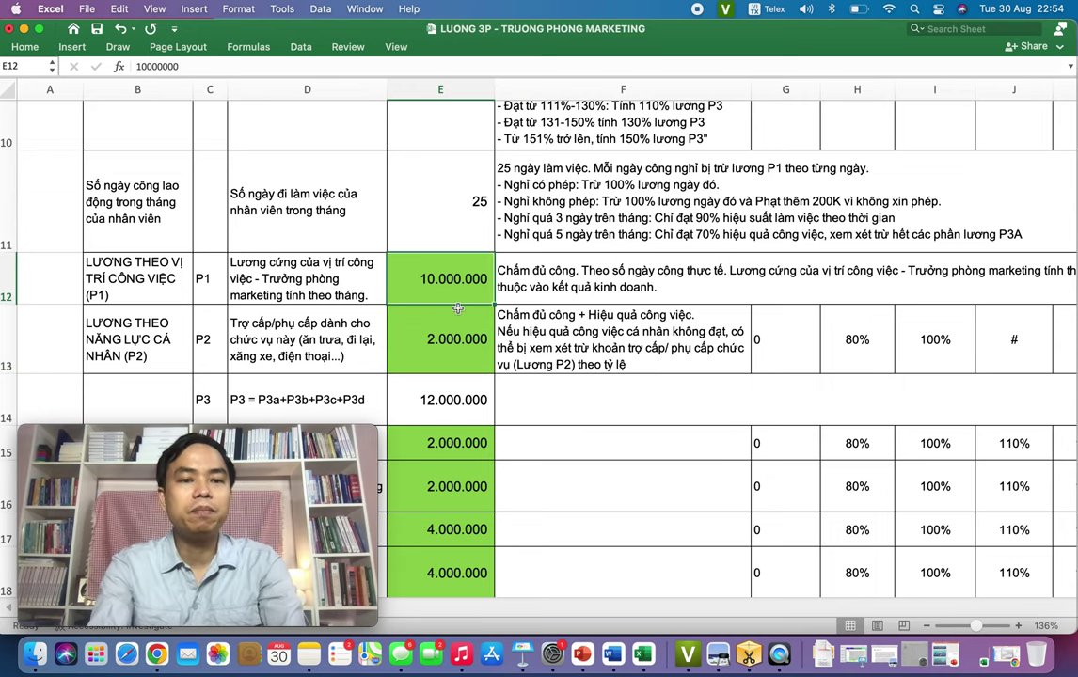
pyautogui.click(465, 327)
pyautogui.scroll(-2, 463, 320)
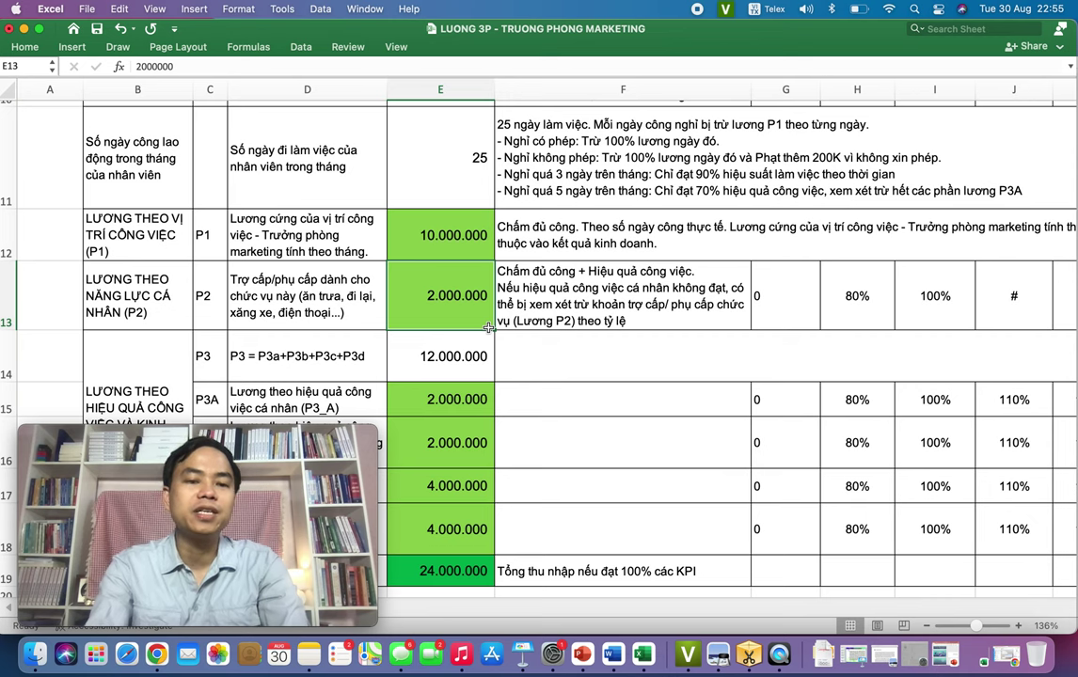
pyautogui.scroll(-1, 678, 320)
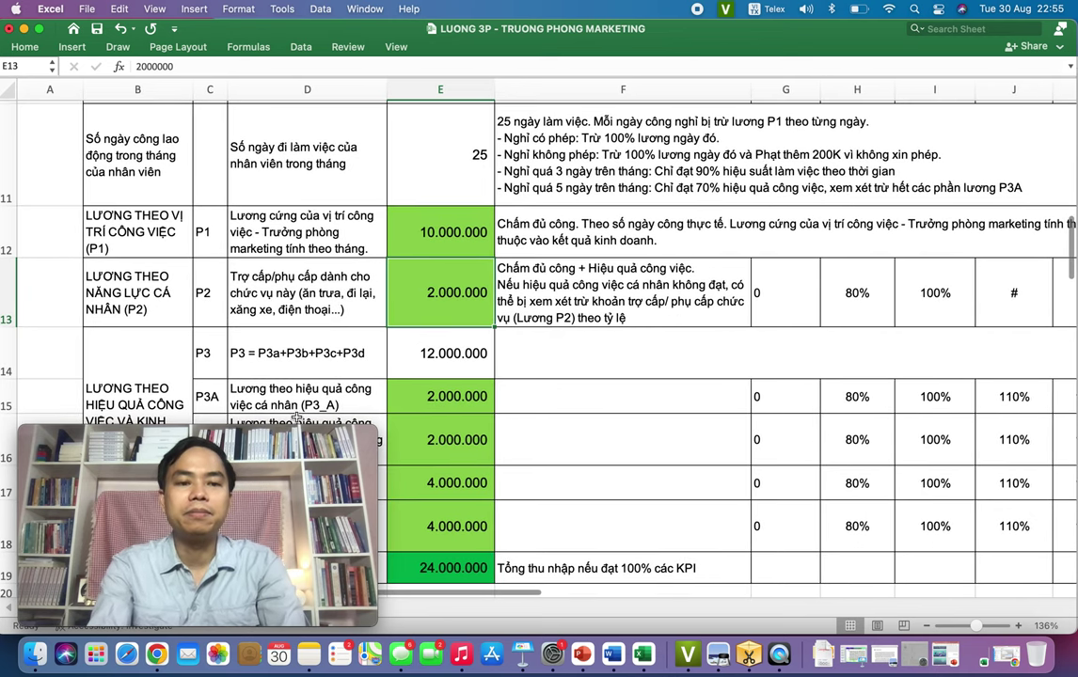
pyautogui.moveTo(271, 440); pyautogui.dragTo(947, 442)
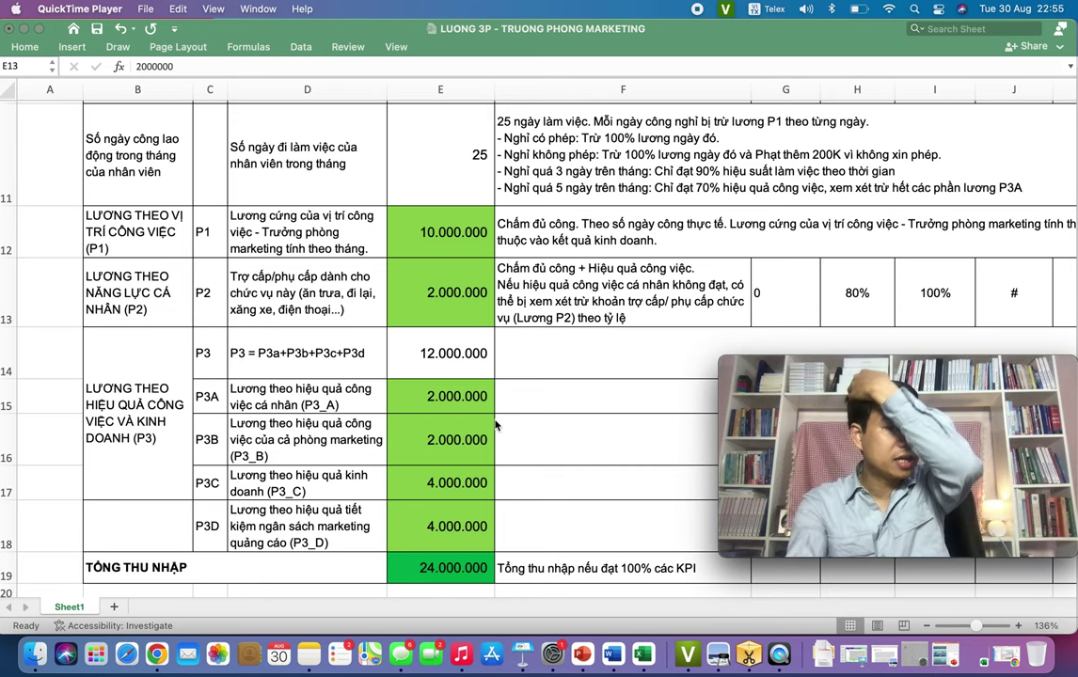
# - Change the P2 amount in E13 to 5.000.000
pyautogui.click(450, 301)
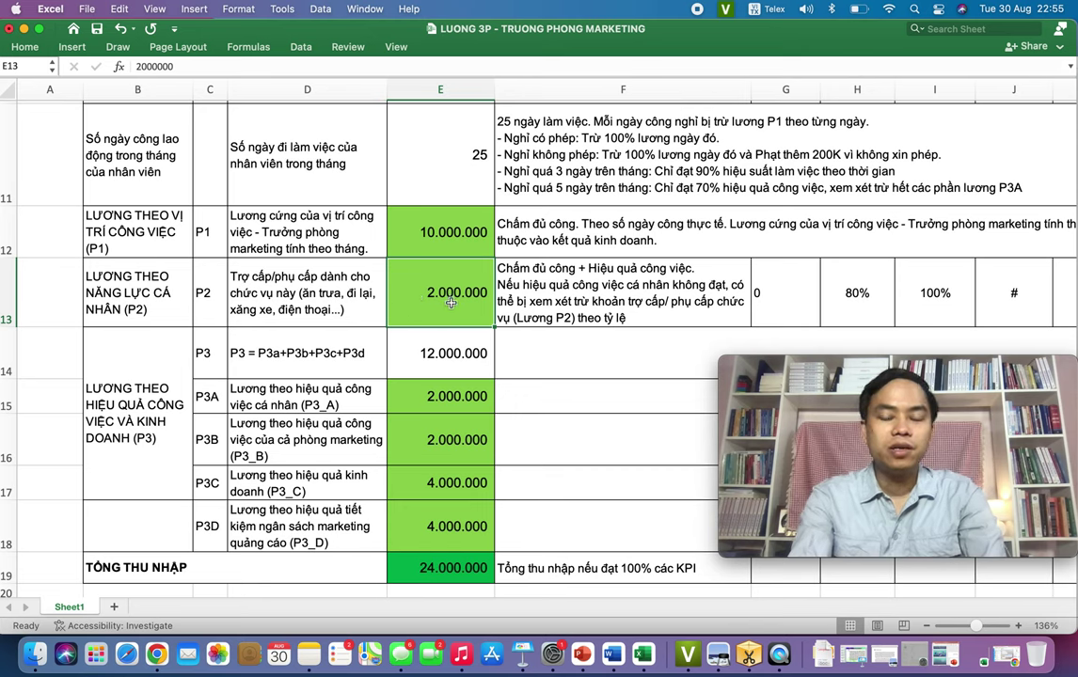
pyautogui.doubleClick(432, 294)
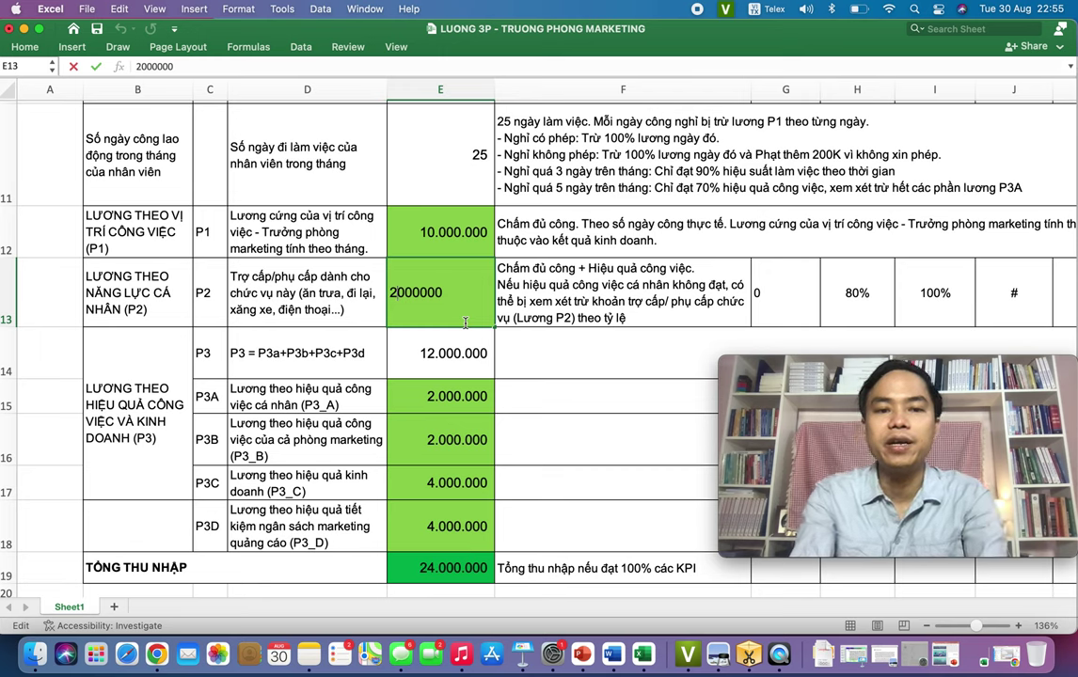
pyautogui.press('BackSpace')
pyautogui.write('5')
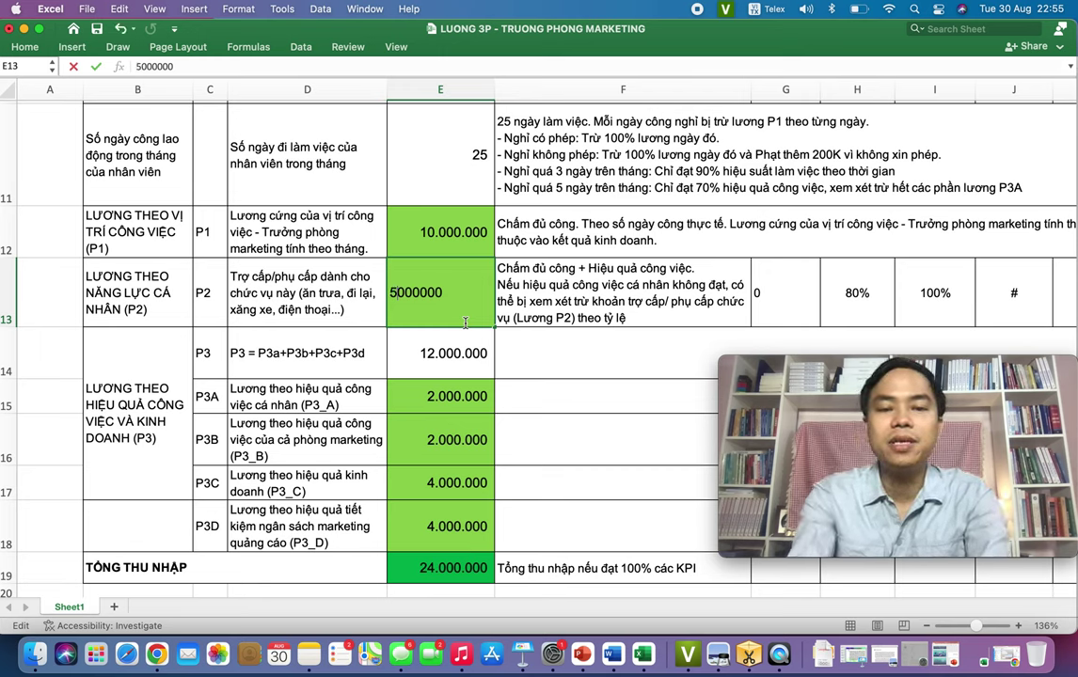
pyautogui.press('Return')
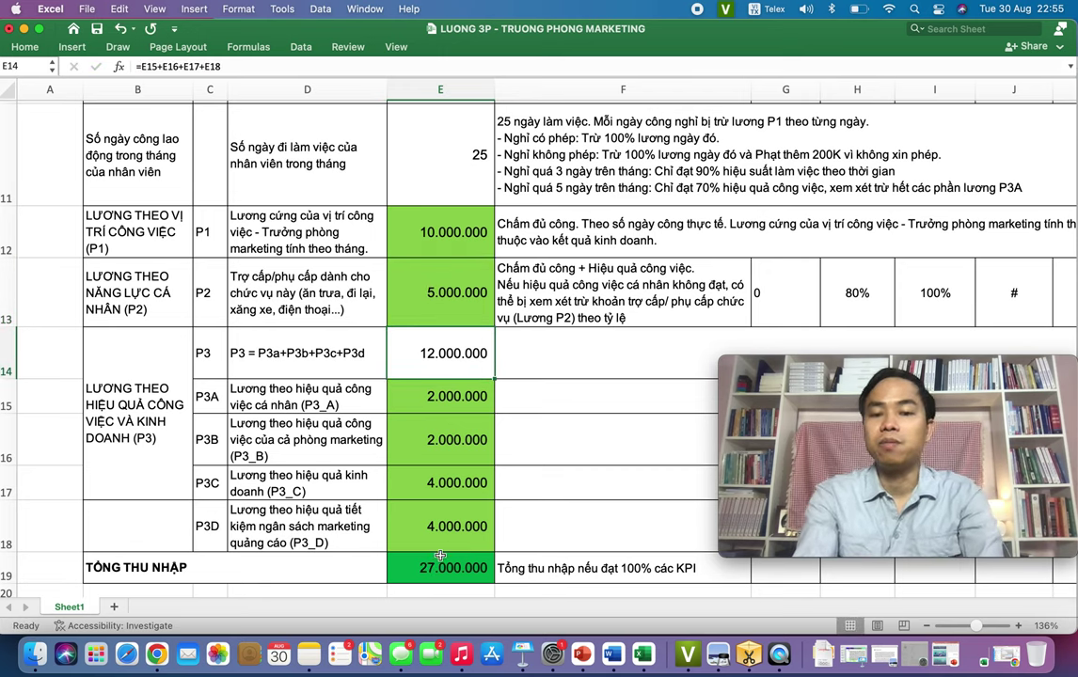
# - Check the total income formula in E19, then change P3A in E15 to 1.000.000
pyautogui.click(440, 571)
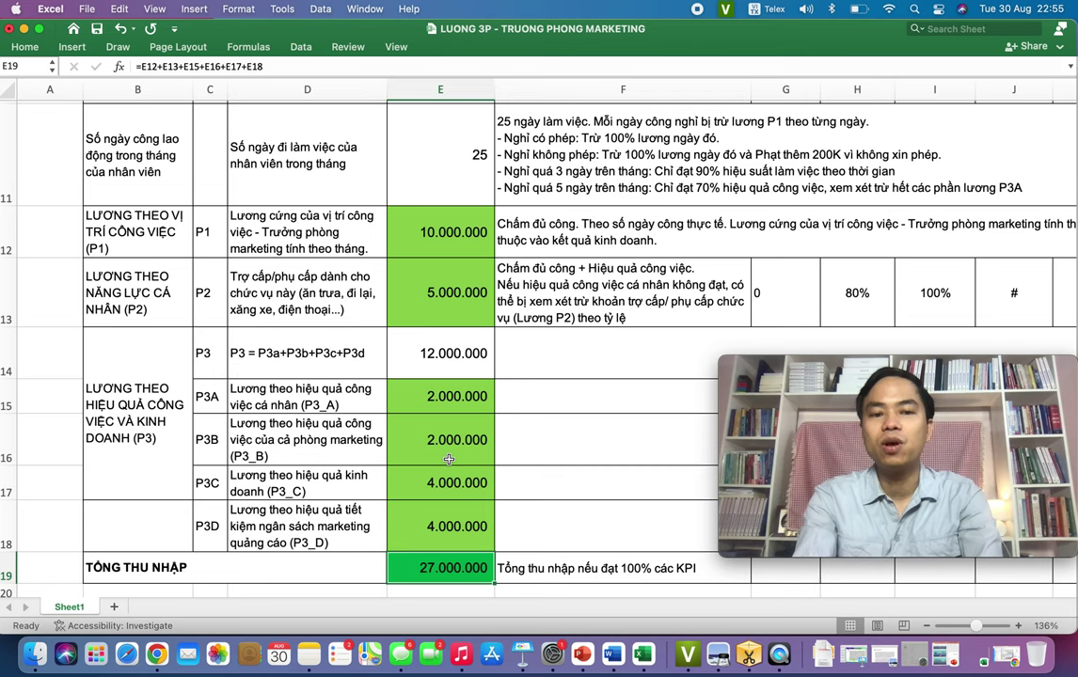
pyautogui.click(432, 399)
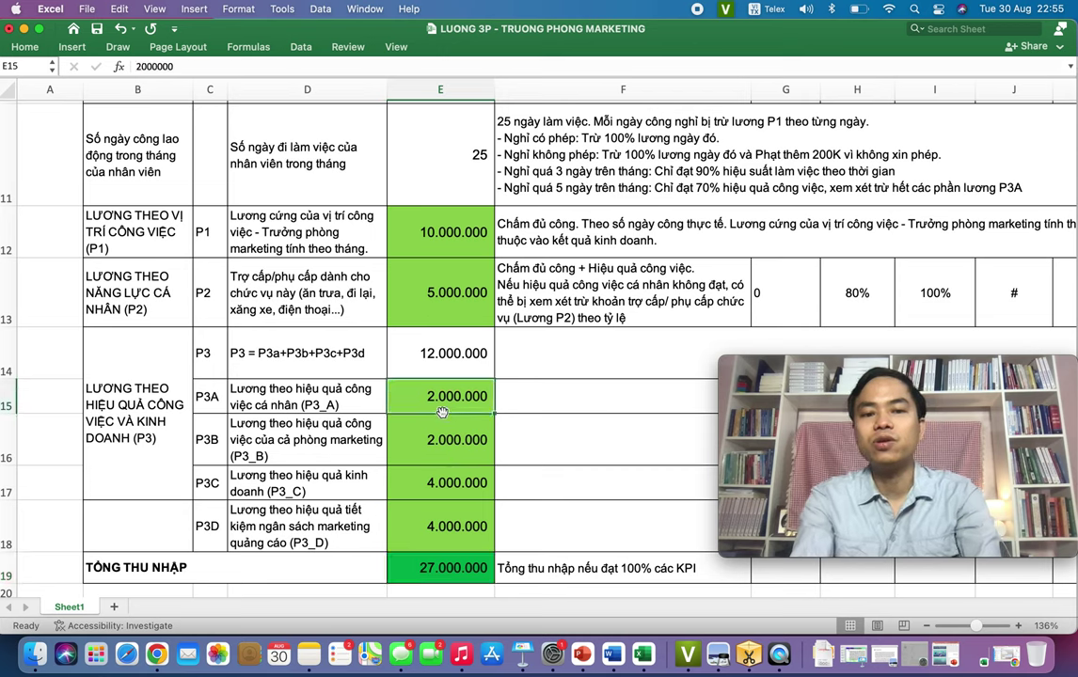
pyautogui.doubleClick(429, 397)
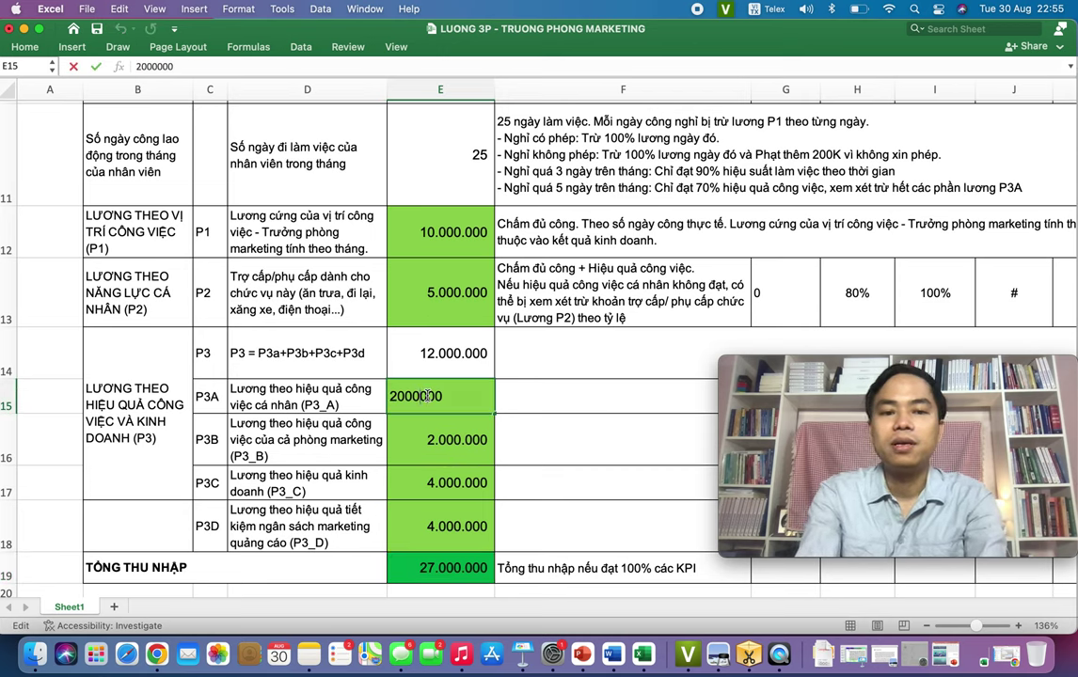
pyautogui.press('BackSpace')
pyautogui.write('1')
pyautogui.press('Return')
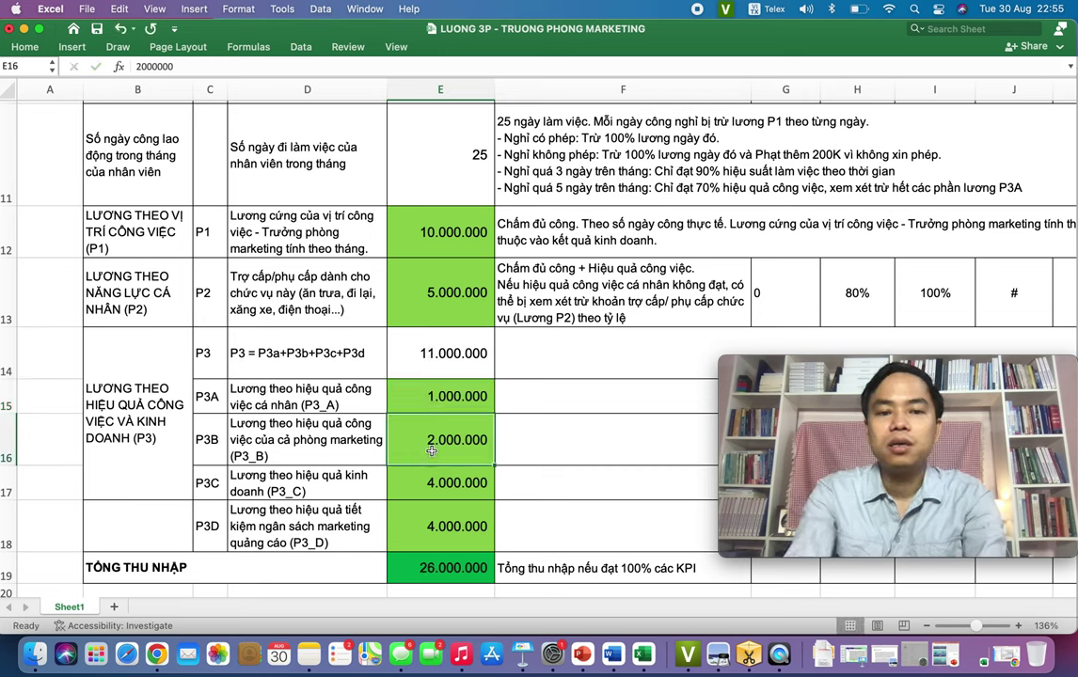
# - Change P3B in E16 to 1.000.000 and select P1 and P2 to view their sum
pyautogui.doubleClick(434, 447)
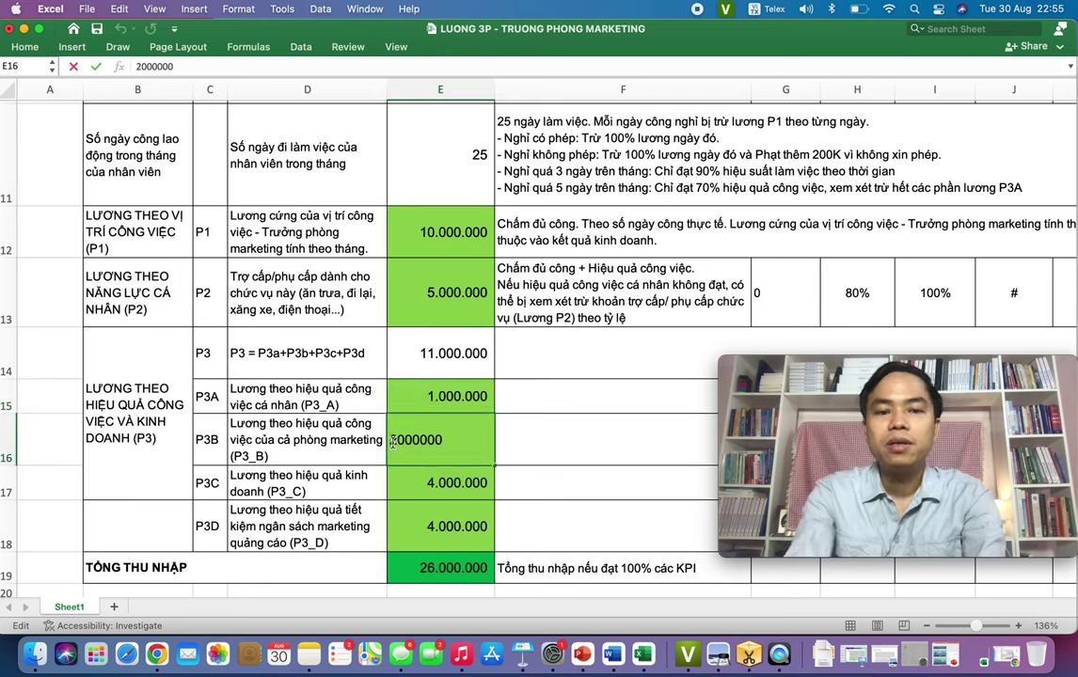
pyautogui.press('BackSpace')
pyautogui.write('1')
pyautogui.press('Return')
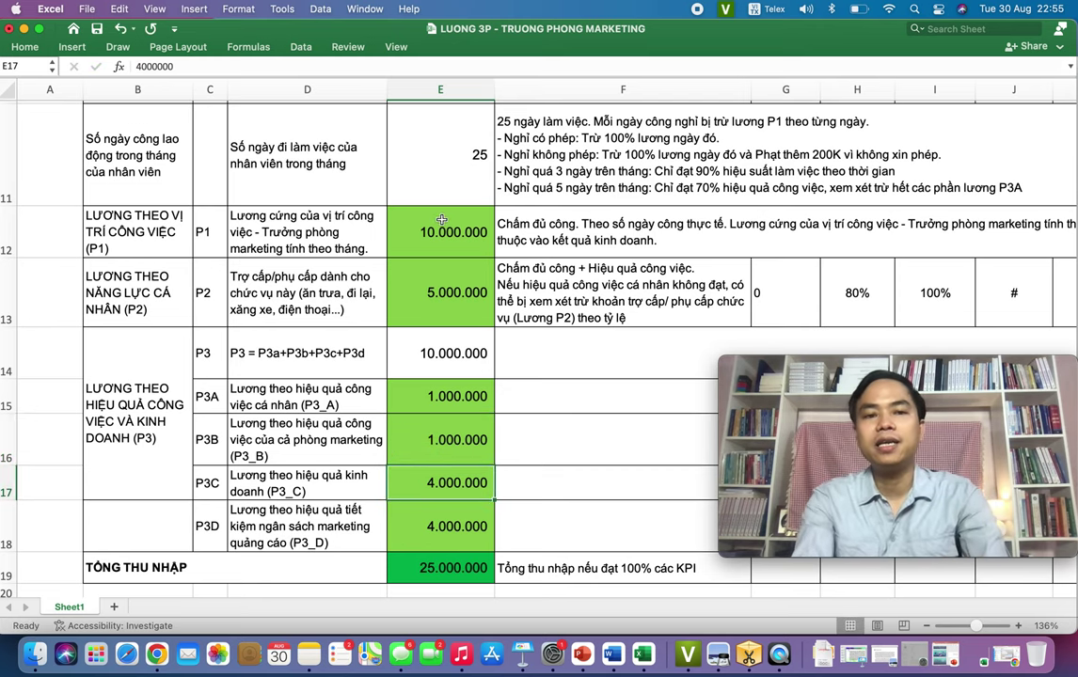
pyautogui.moveTo(439, 230); pyautogui.dragTo(439, 278)
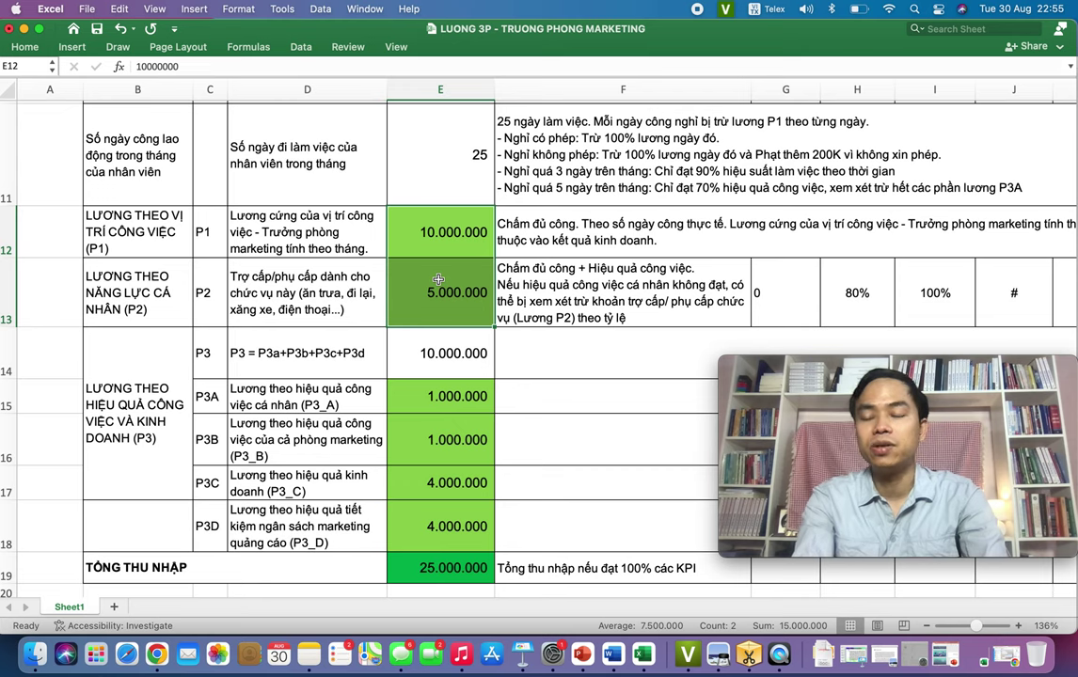
# - Change the P2 amount in E13 to 3.000.000
pyautogui.click(438, 279)
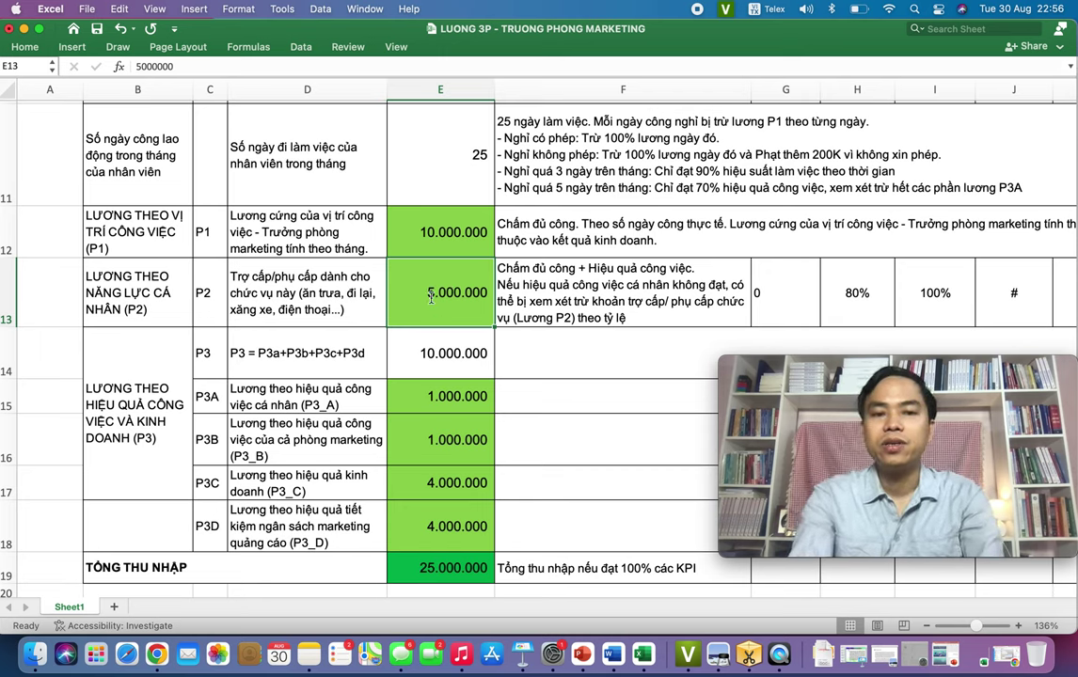
pyautogui.doubleClick(430, 296)
pyautogui.press('BackSpace')
pyautogui.press('BackSpace')
pyautogui.press('BackSpace')
pyautogui.write('3000000')
pyautogui.press('Return')
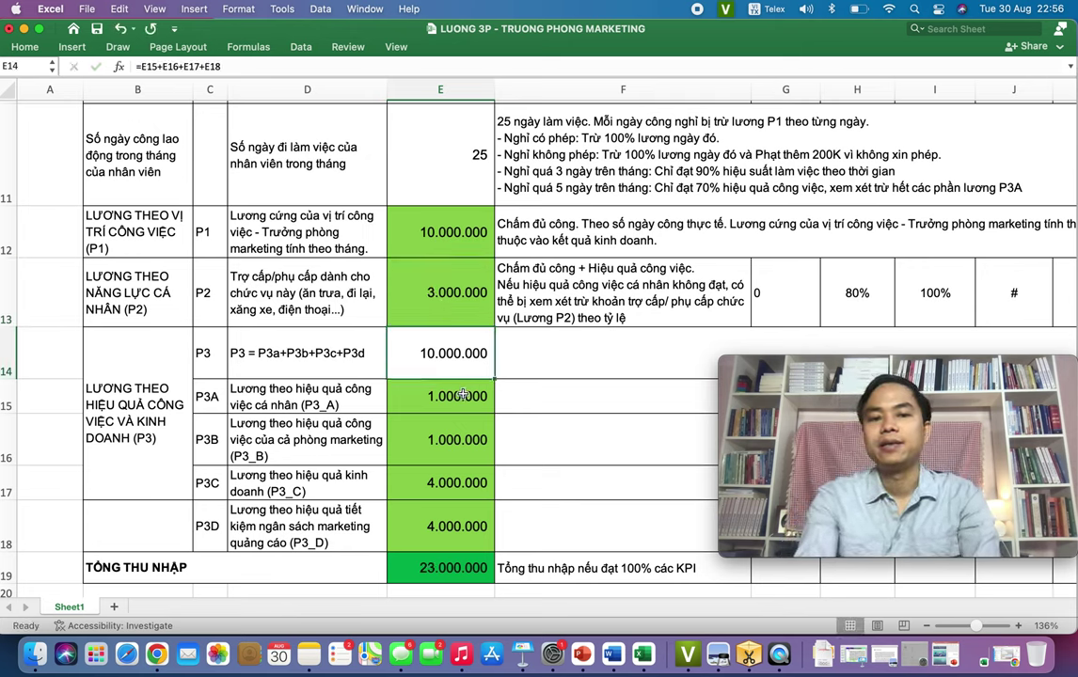
# - Set P3A and P3B in E15 and E16 to 2.000.000 each, then select P3A–P3D to check their sum
pyautogui.doubleClick(446, 397)
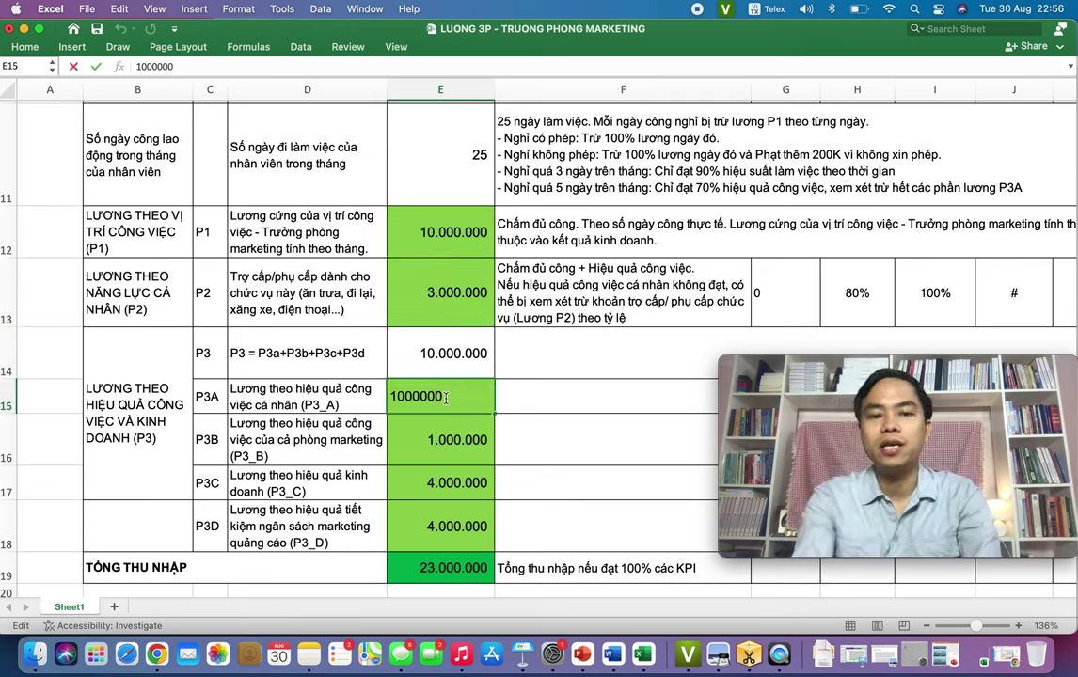
pyautogui.press('Delete')
pyautogui.write('2')
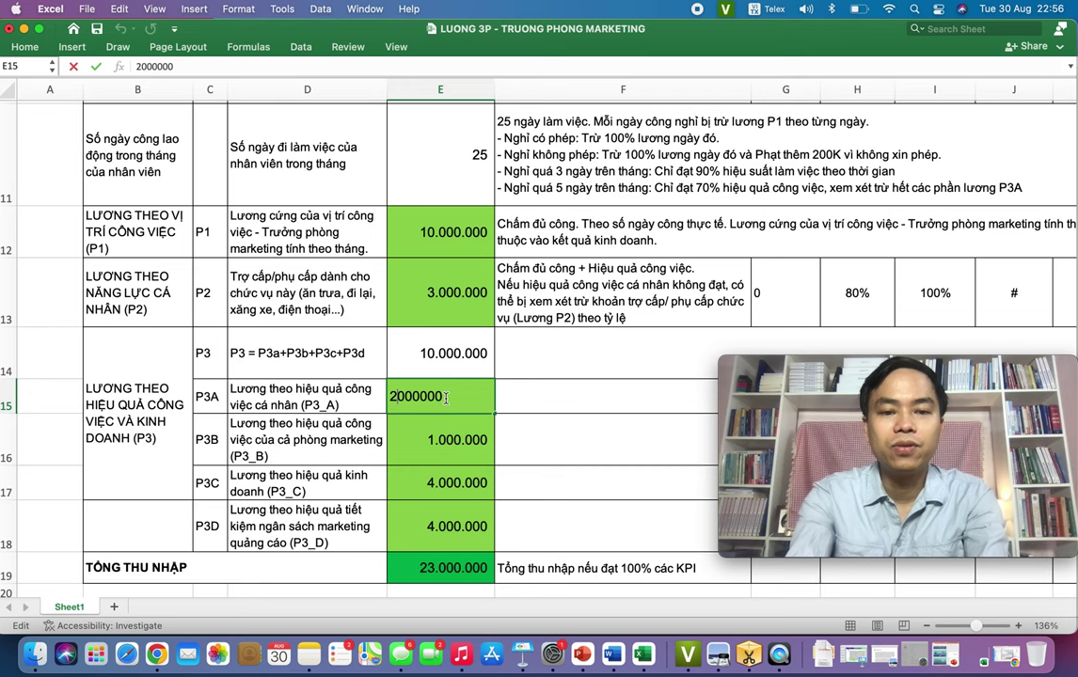
pyautogui.press('Return')
pyautogui.doubleClick(433, 438)
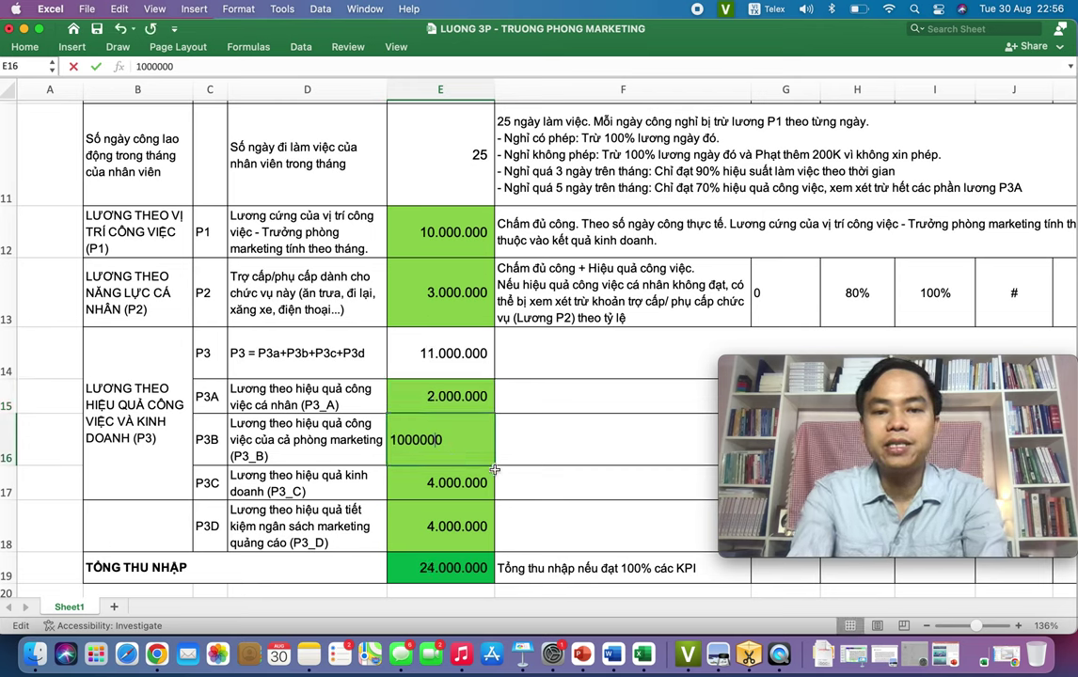
pyautogui.press('Delete')
pyautogui.write('2')
pyautogui.press('Return')
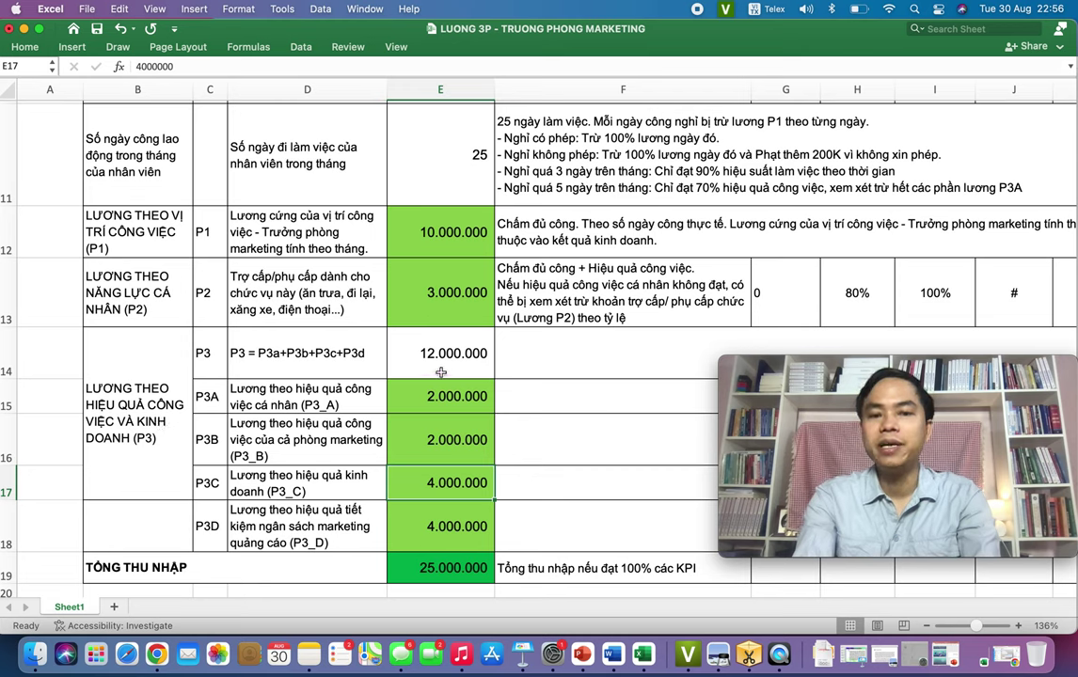
pyautogui.moveTo(437, 389); pyautogui.dragTo(439, 524)
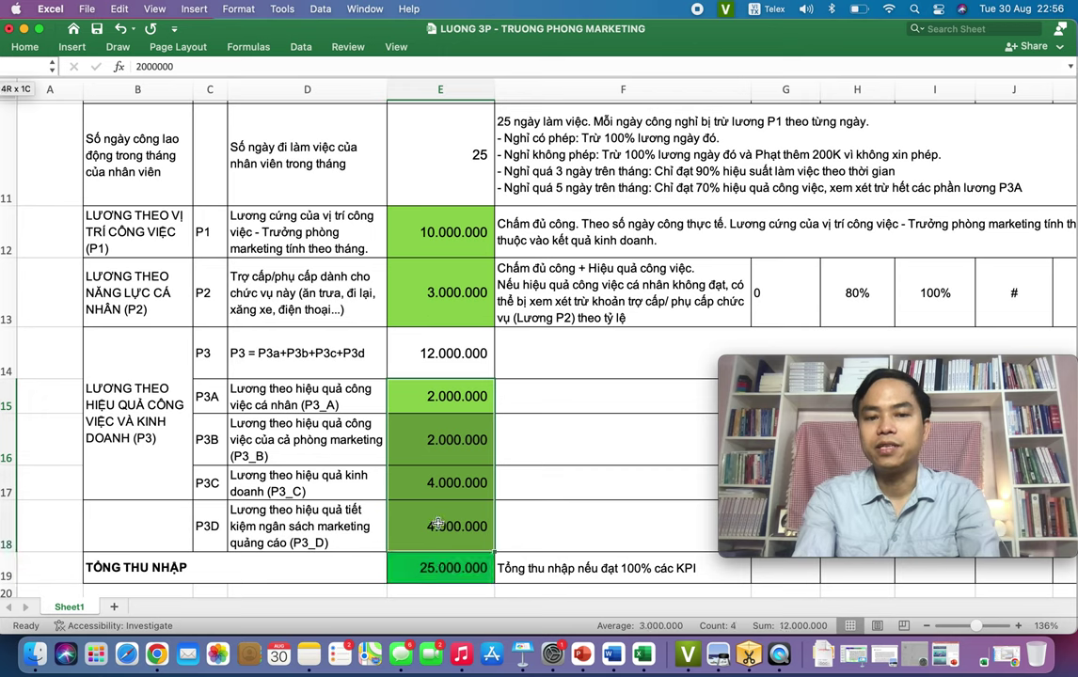
# - After checking the P3 formula in E14, lower P2 in E13 to 2.000.000
pyautogui.click(471, 358)
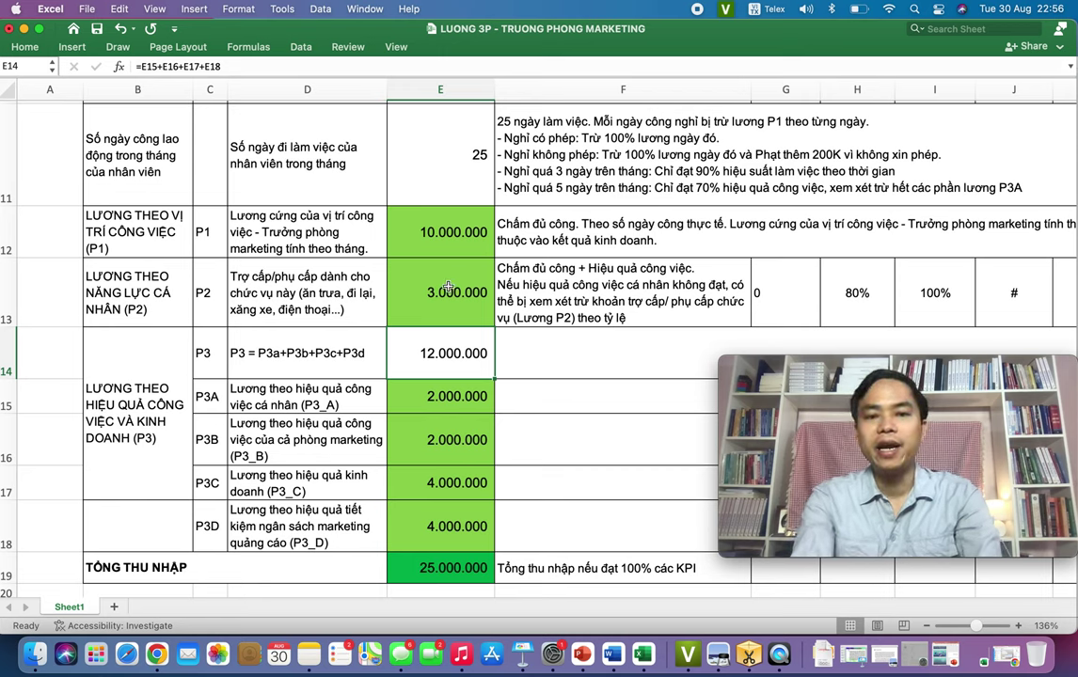
pyautogui.doubleClick(435, 292)
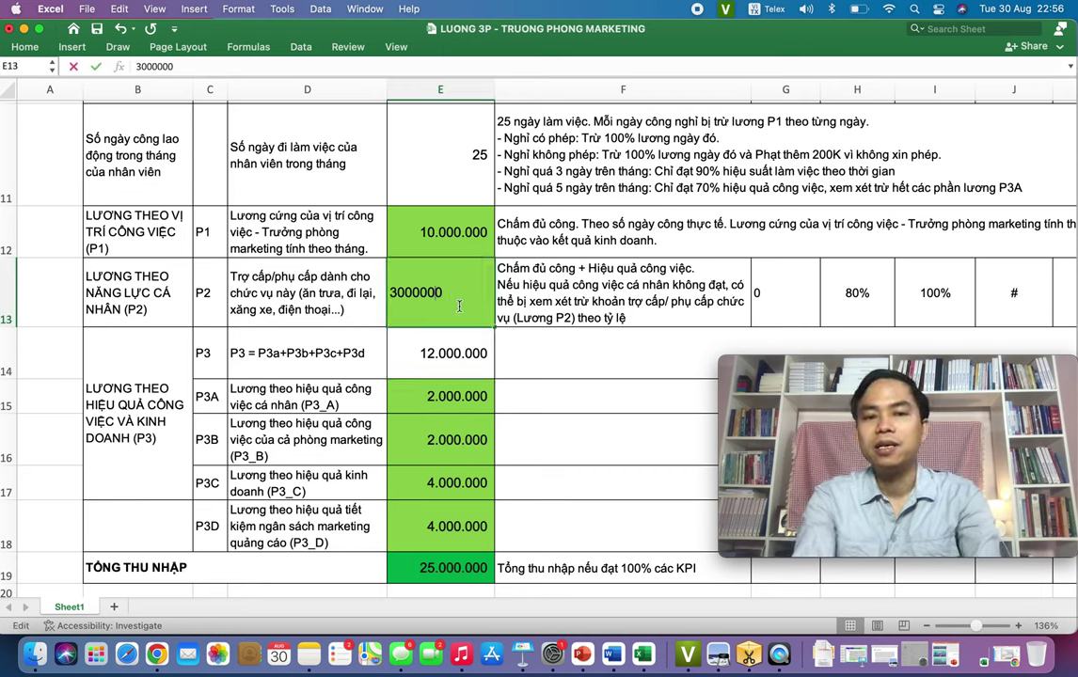
pyautogui.press('BackSpace')
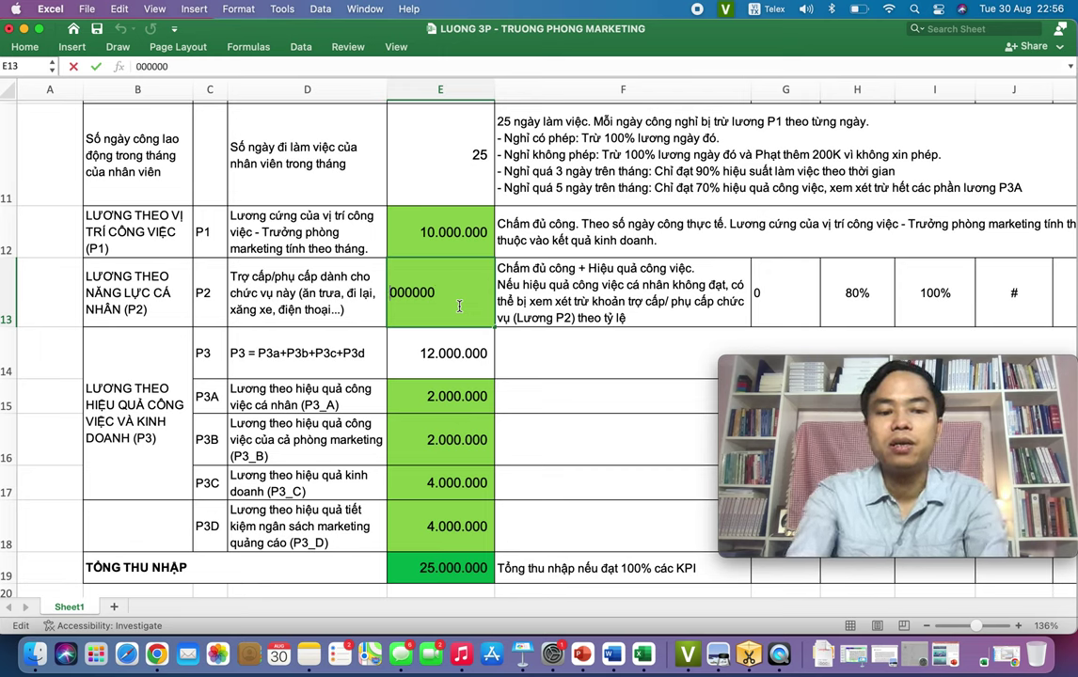
pyautogui.write('2')
pyautogui.press('Return')
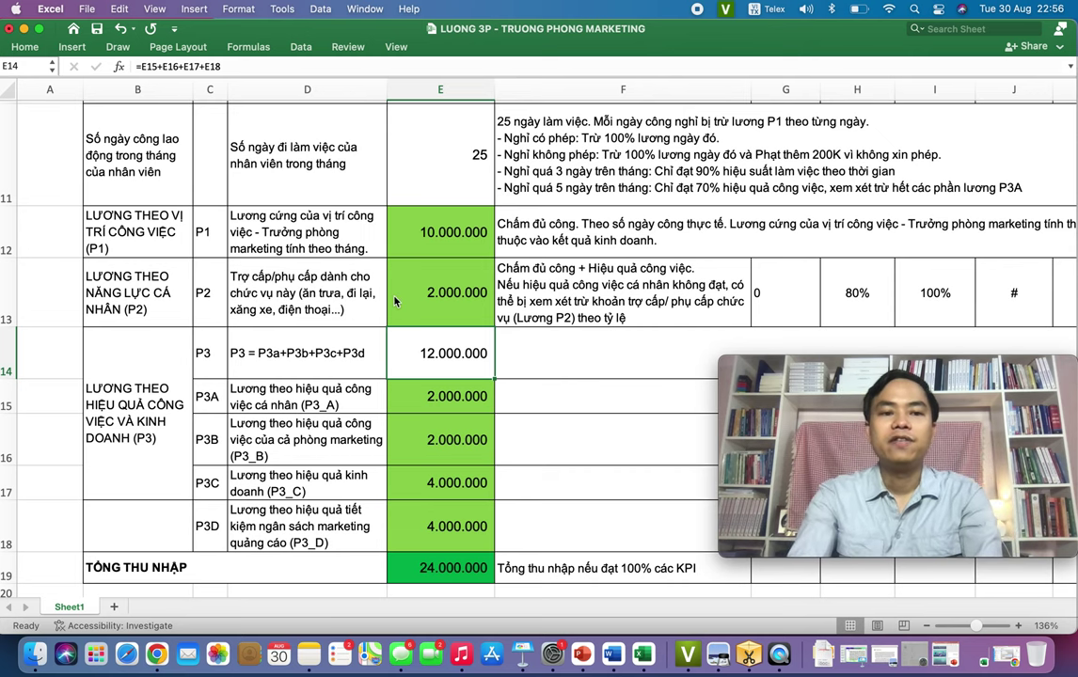
pyautogui.click(222, 354)
pyautogui.keyDown('ctrl'); pyautogui.scroll(2, 203, 325); pyautogui.keyUp('ctrl')
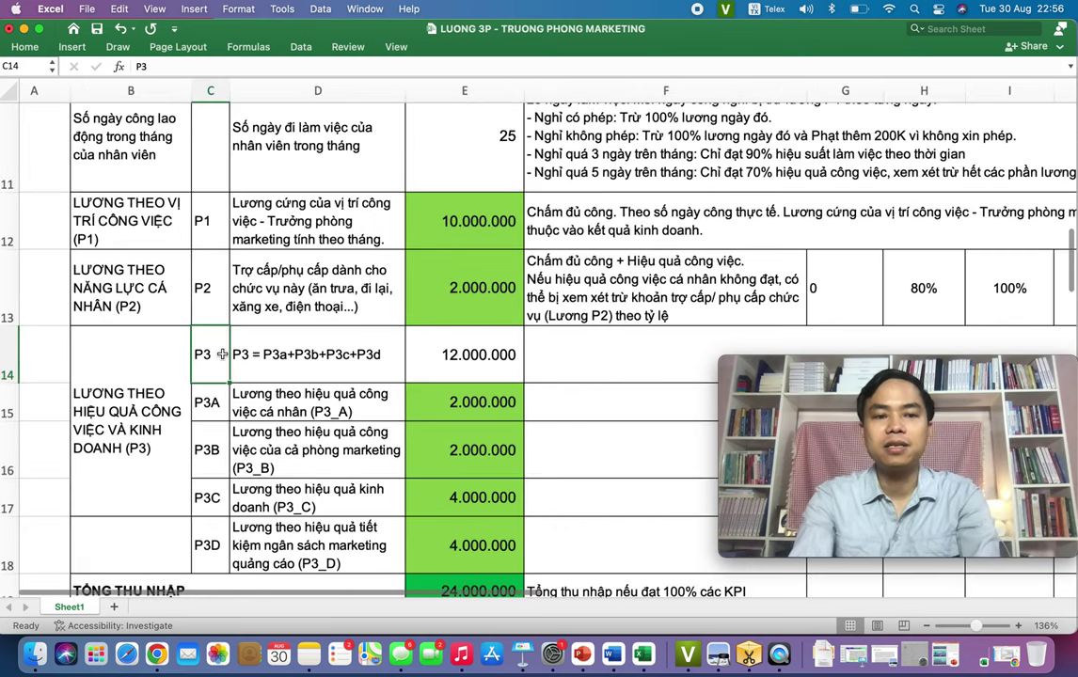
pyautogui.keyDown('ctrl'); pyautogui.scroll(2, 301, 329); pyautogui.keyUp('ctrl')
pyautogui.scroll(-1, 325, 360)
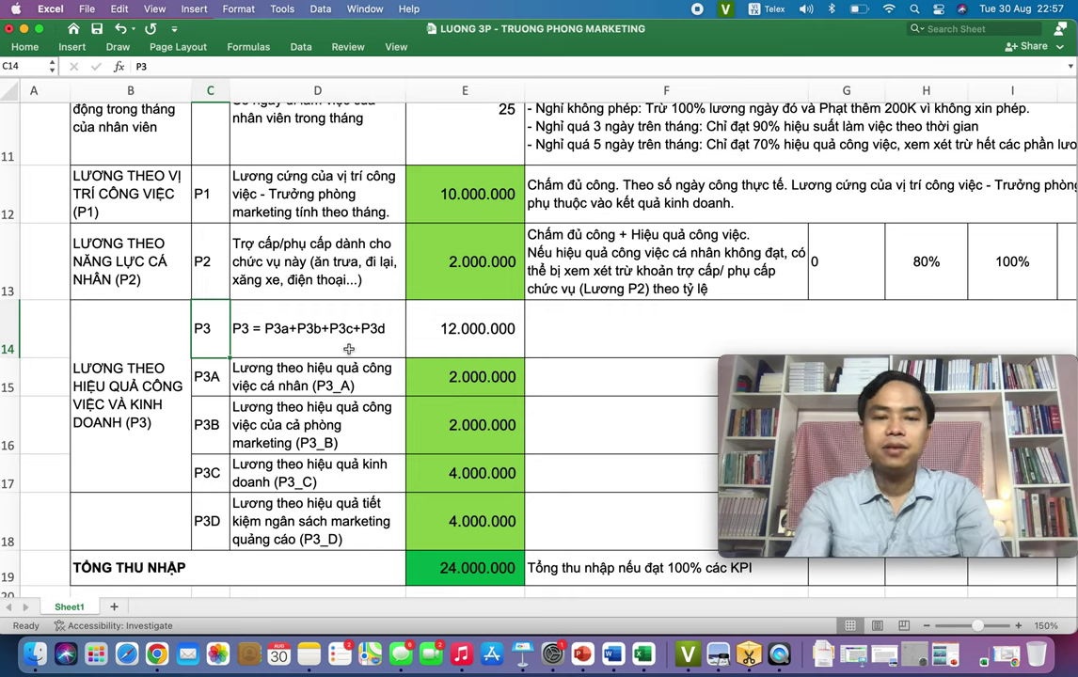
pyautogui.click(463, 381)
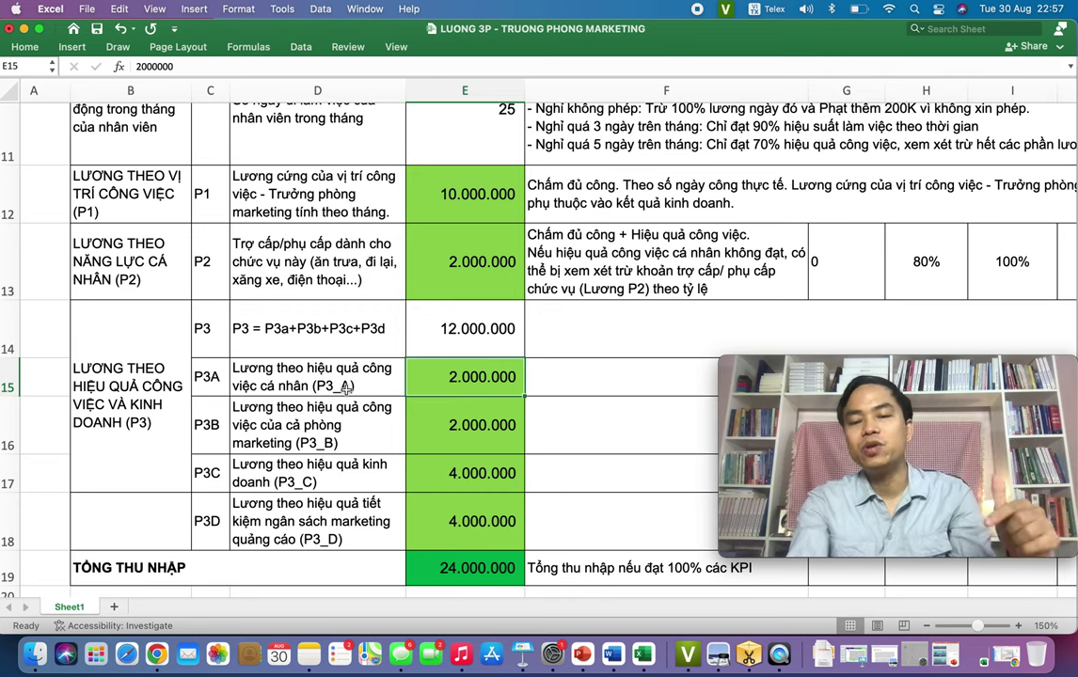
pyautogui.moveTo(904, 458)
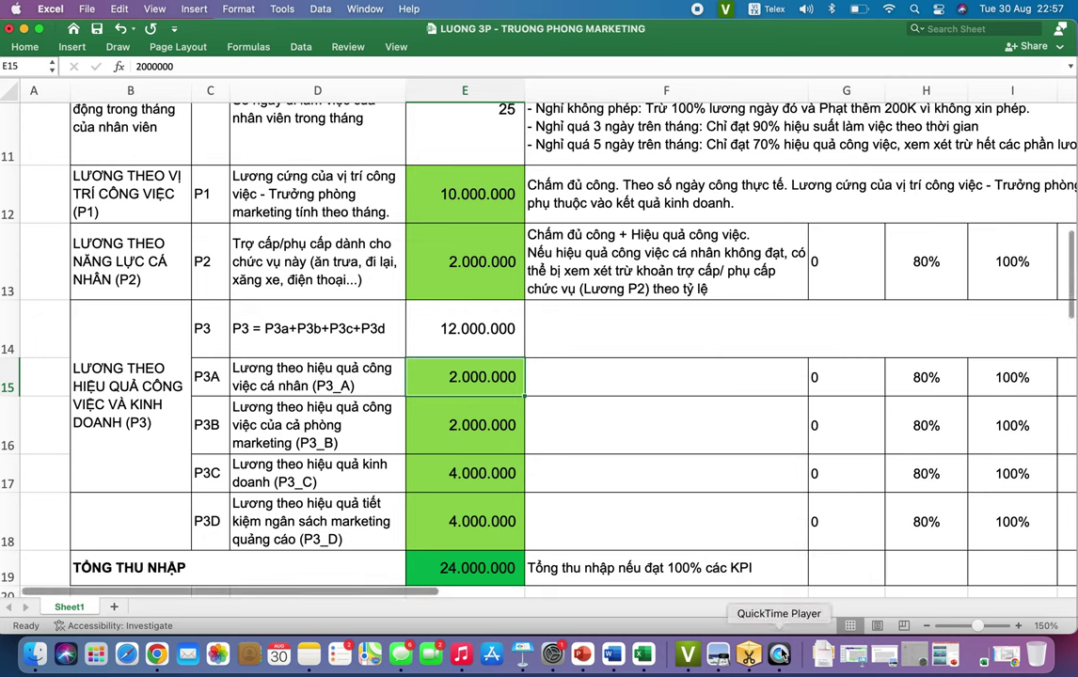
# - Shrink the QuickTime camera window into the bottom-right corner and set it to Float on Top
pyautogui.rightClick(780, 654)
pyautogui.click(772, 444)
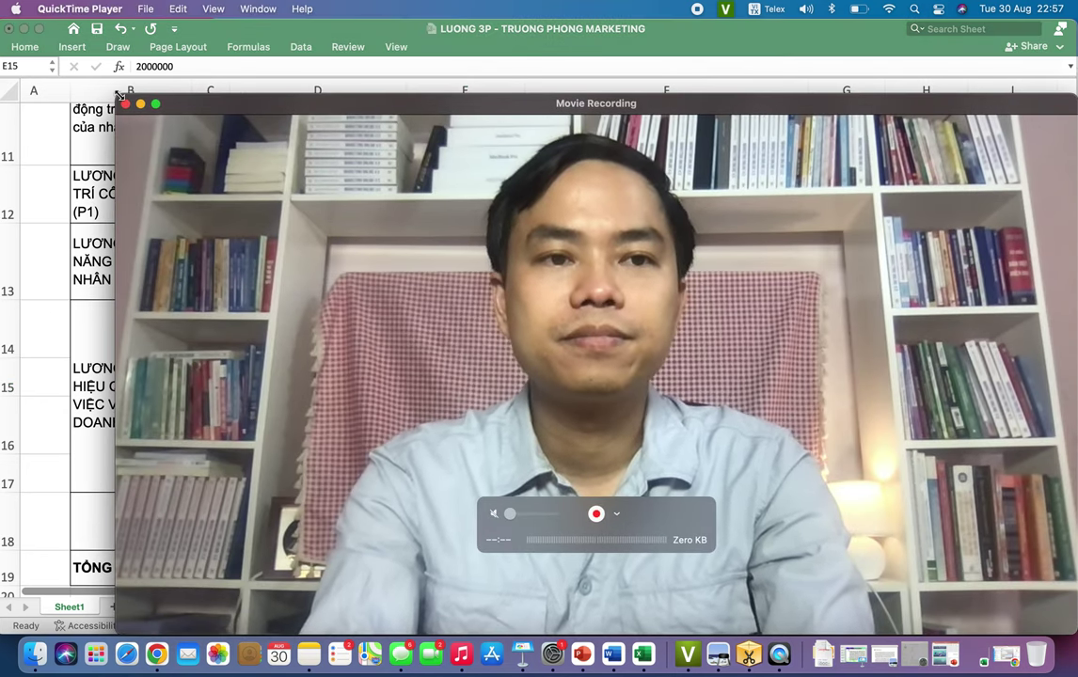
pyautogui.moveTo(118, 95); pyautogui.dragTo(744, 336)
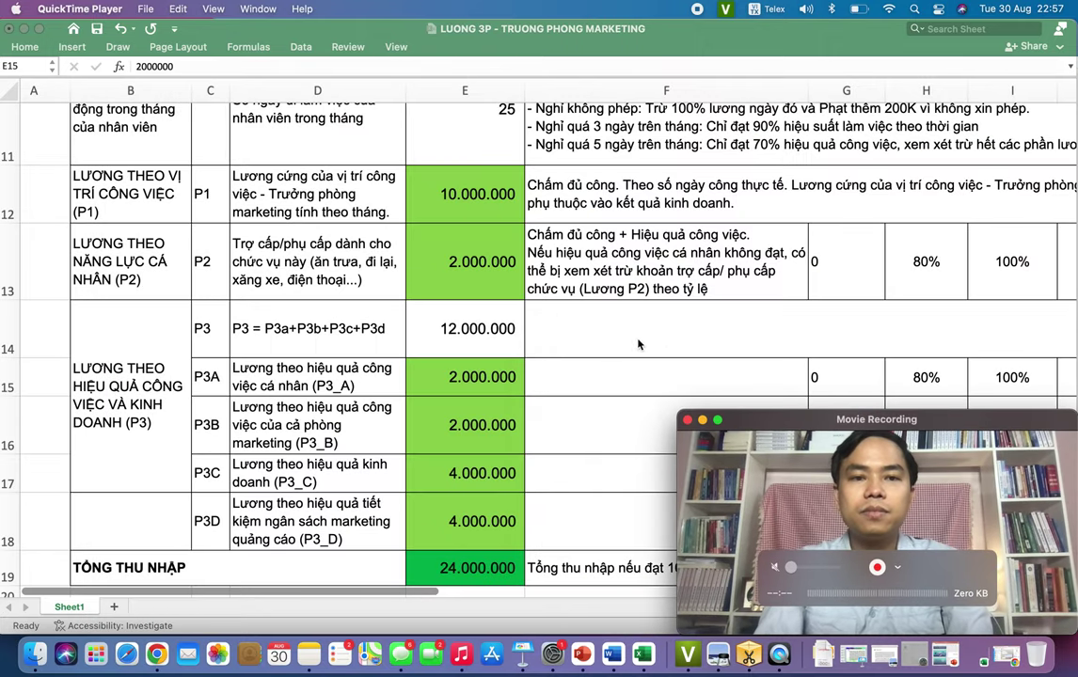
pyautogui.click(215, 9)
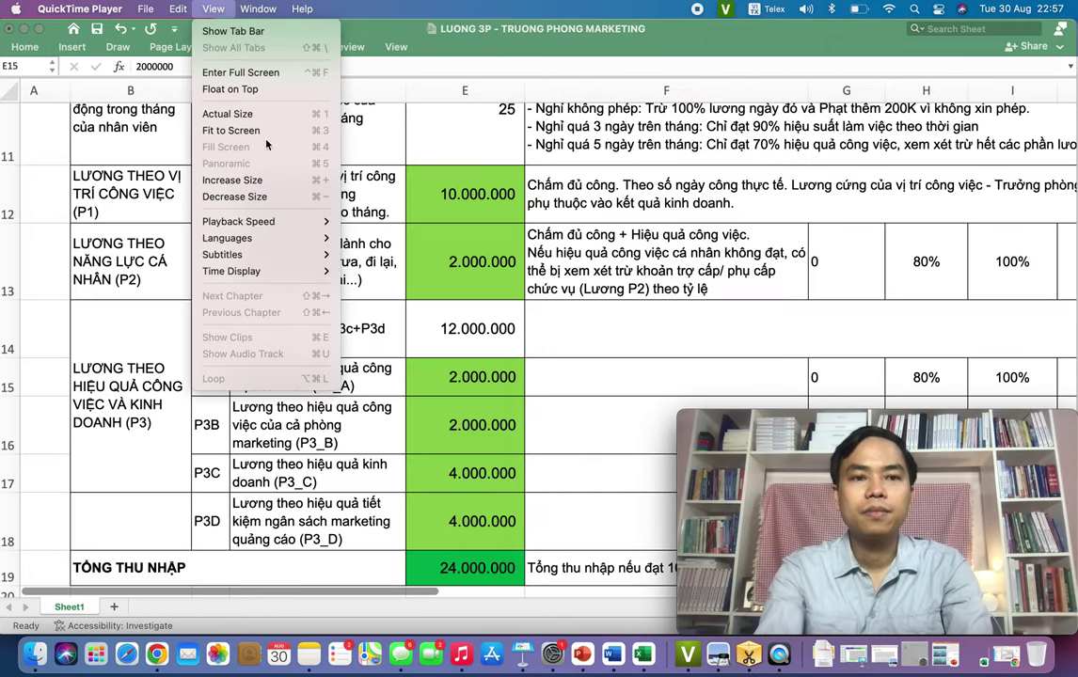
pyautogui.click(233, 90)
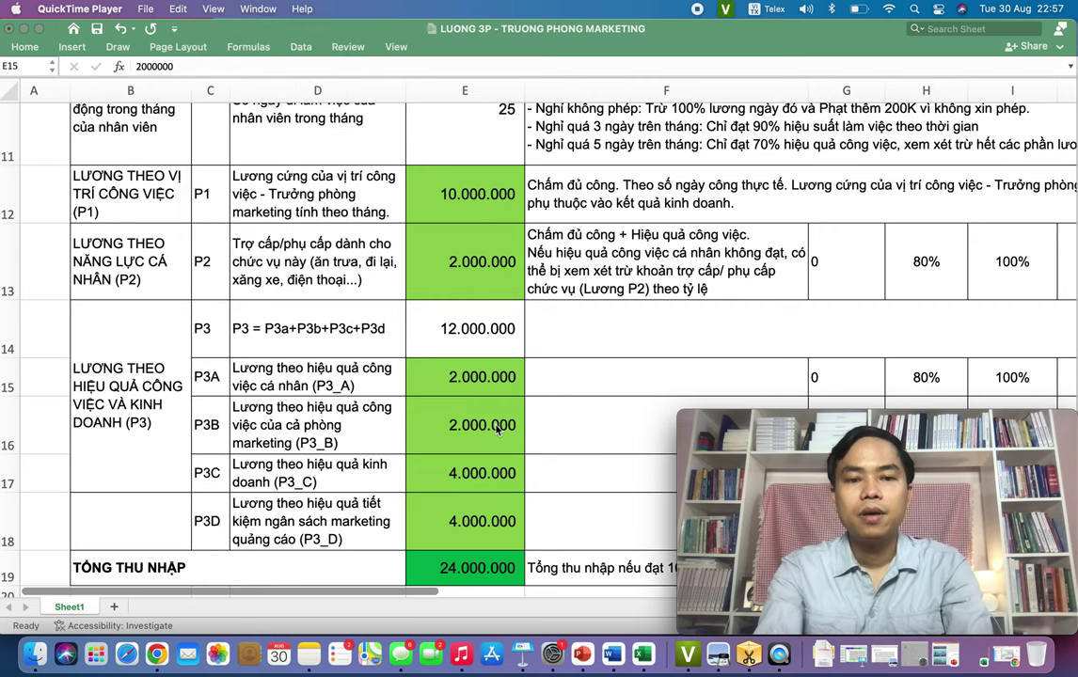
pyautogui.click(446, 382)
pyautogui.scroll(-2, 497, 430)
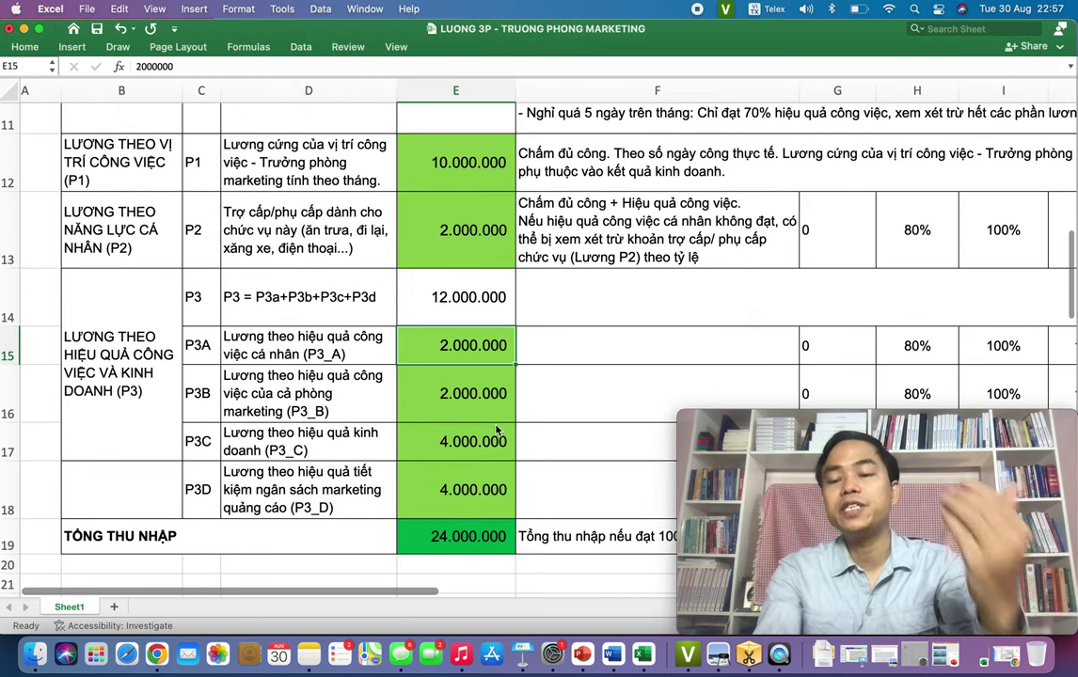
# - Review the P3B–P3D amounts in E16:E18, then select the P3 label cells B14:B18
pyautogui.scroll(1, 497, 430)
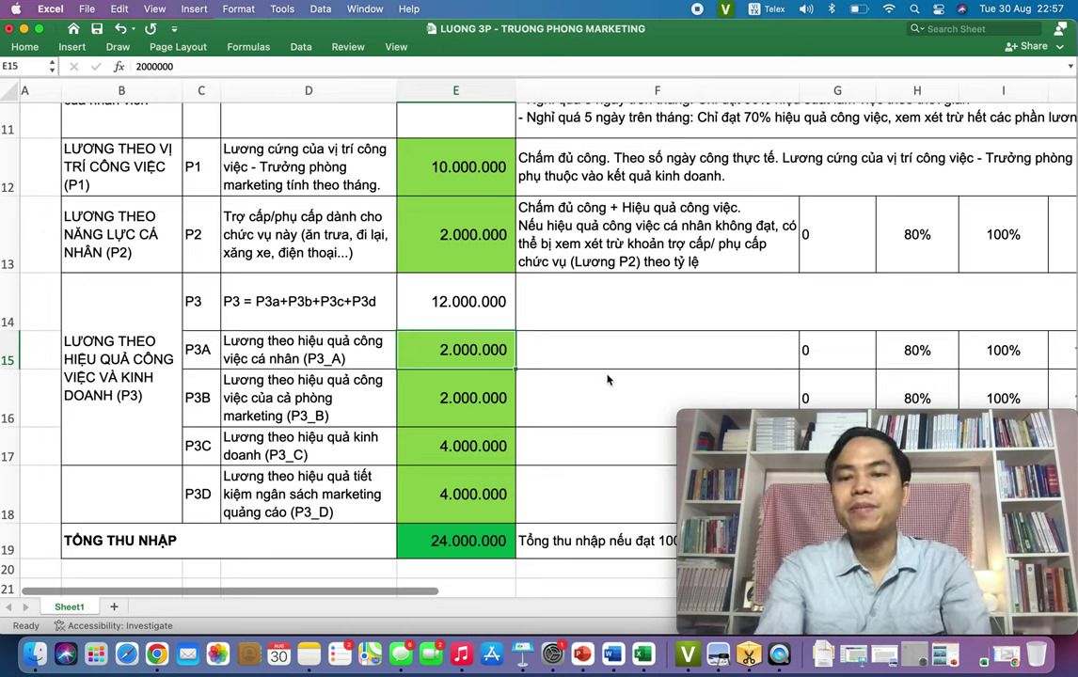
pyautogui.click(473, 398)
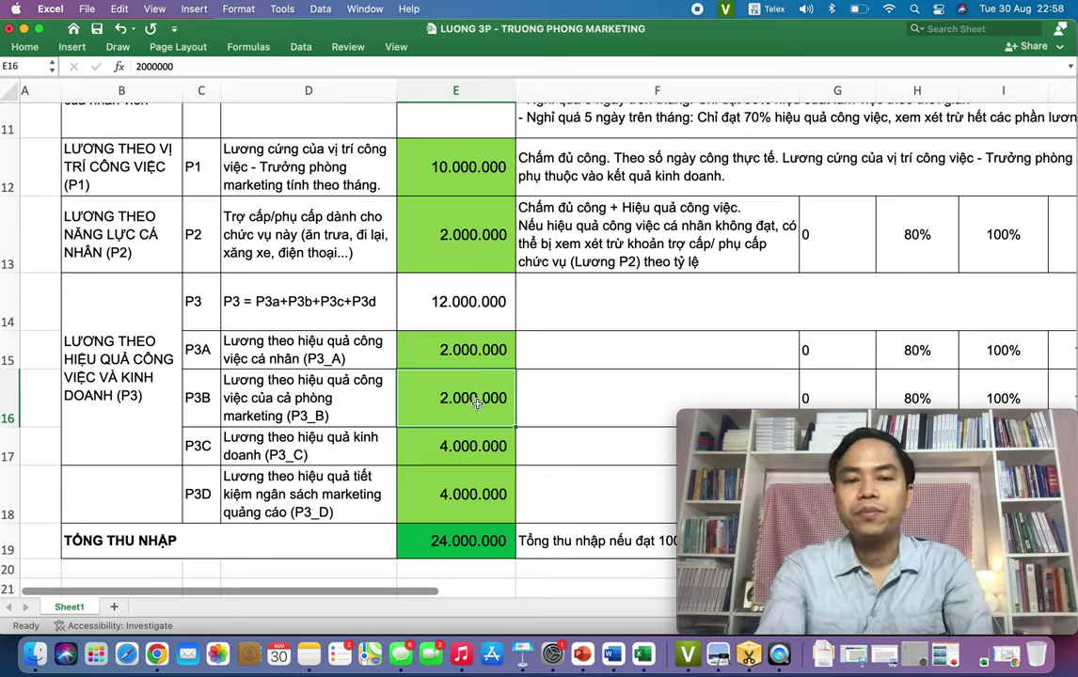
pyautogui.click(466, 456)
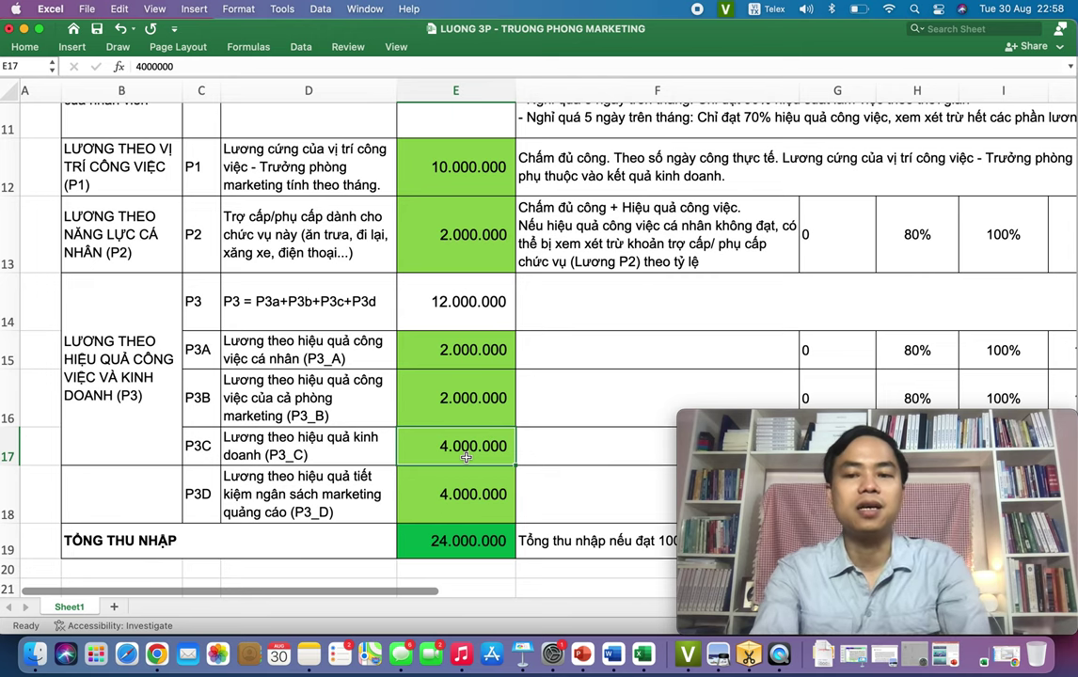
pyautogui.click(479, 487)
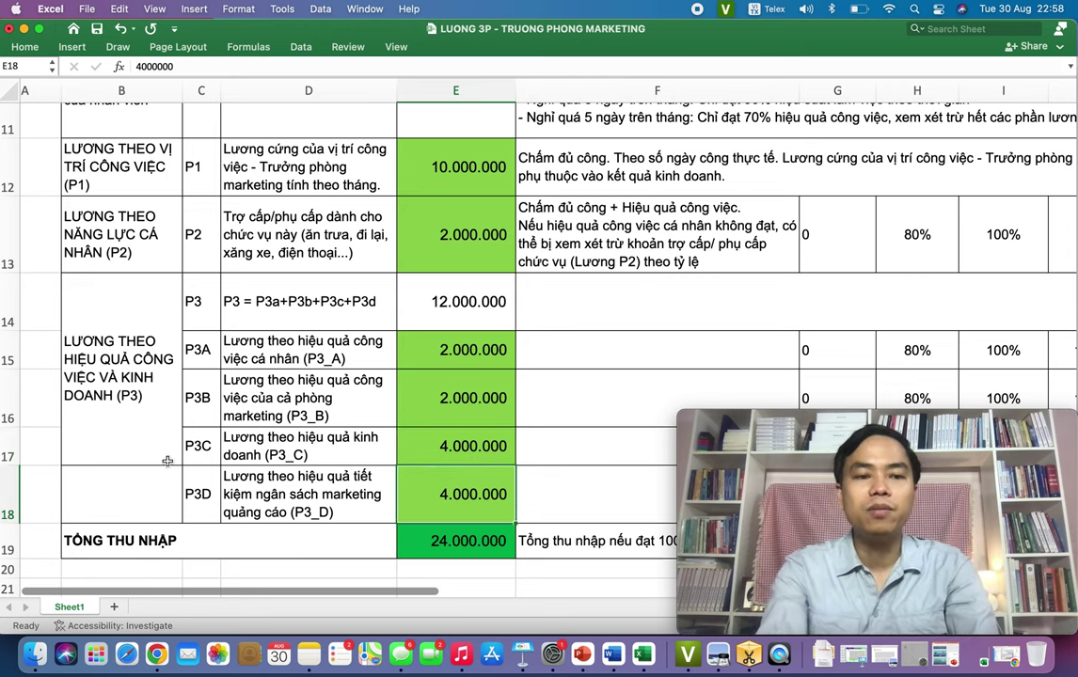
pyautogui.moveTo(150, 419); pyautogui.dragTo(155, 480)
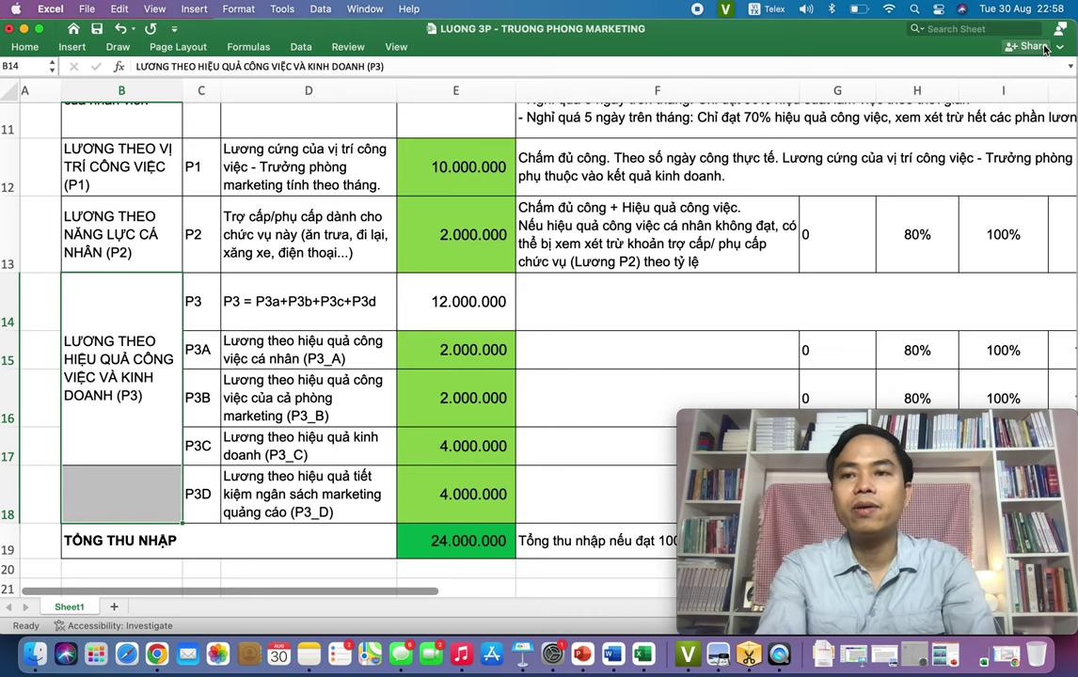
pyautogui.click(24, 46)
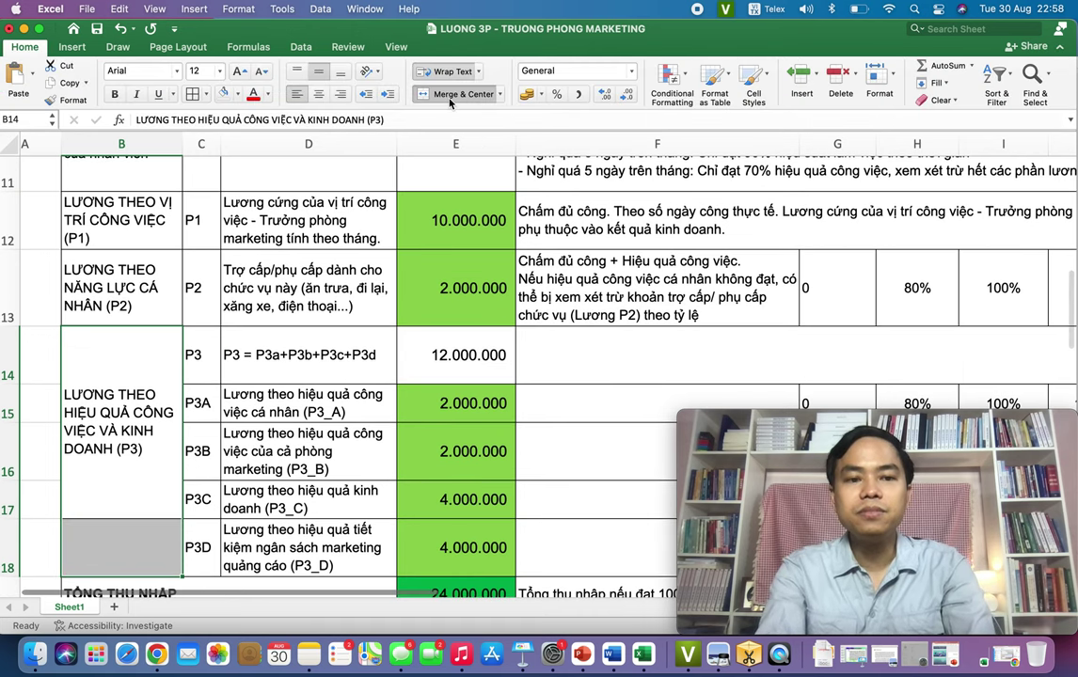
# - Merge and centre B14:B18 for the P3 label, then check the P3C and P3D amounts
pyautogui.click(450, 95)
pyautogui.click(483, 485)
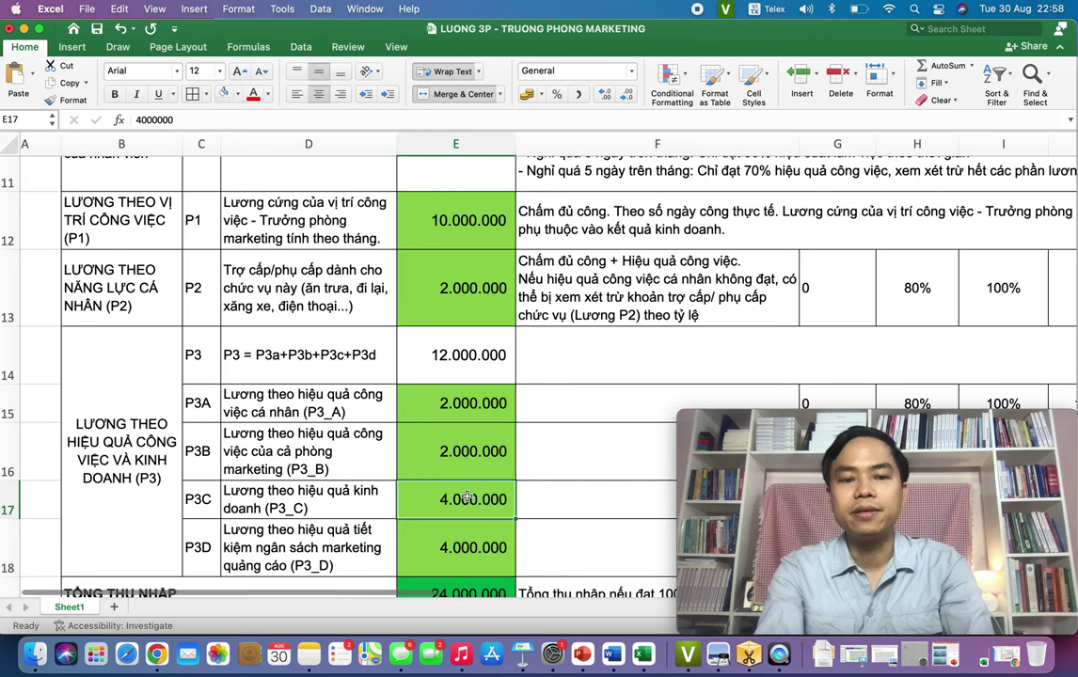
pyautogui.scroll(-2, 482, 475)
pyautogui.click(470, 480)
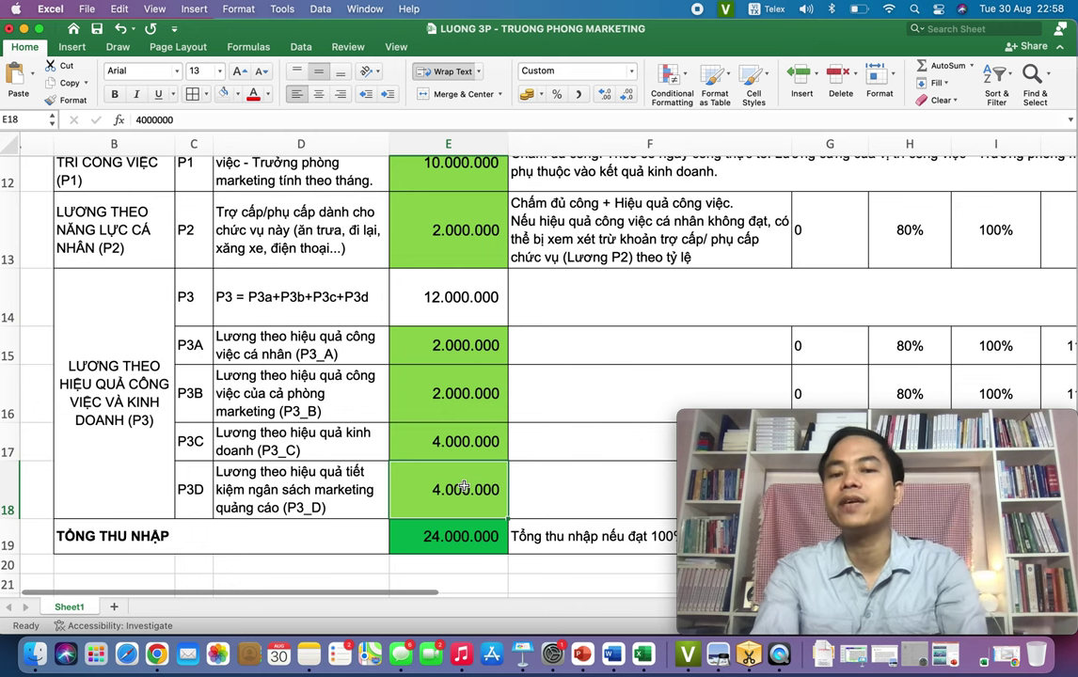
# - Center the TỔNG THU NHẬP label in merged cell B19:D19
pyautogui.scroll(-1, 464, 487)
pyautogui.click(431, 513)
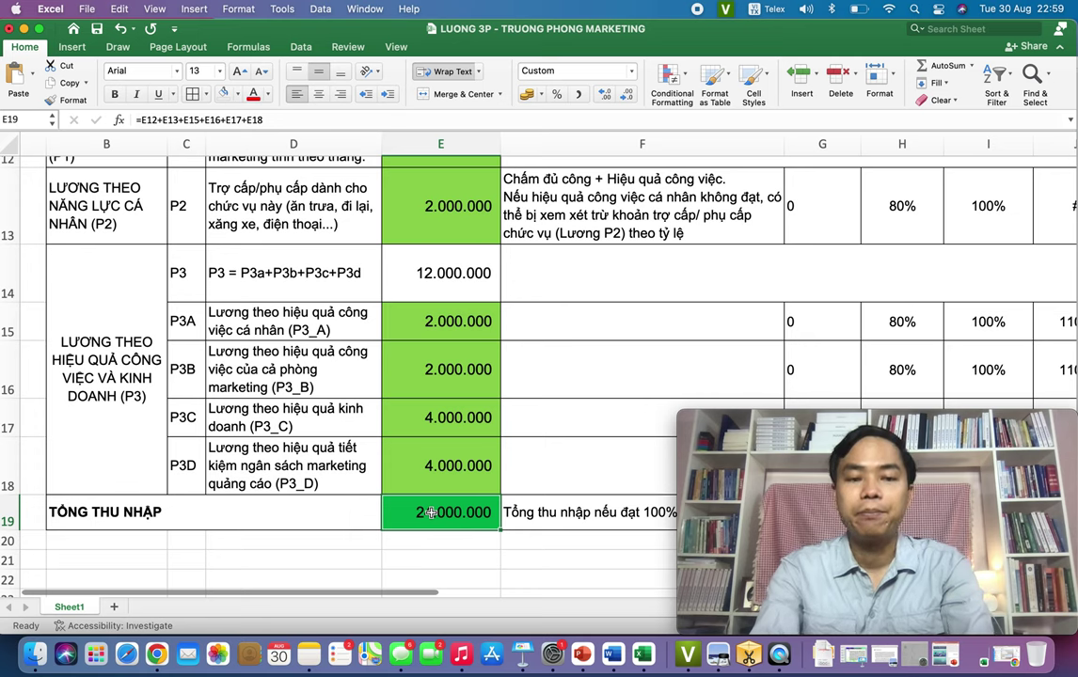
pyautogui.click(155, 513)
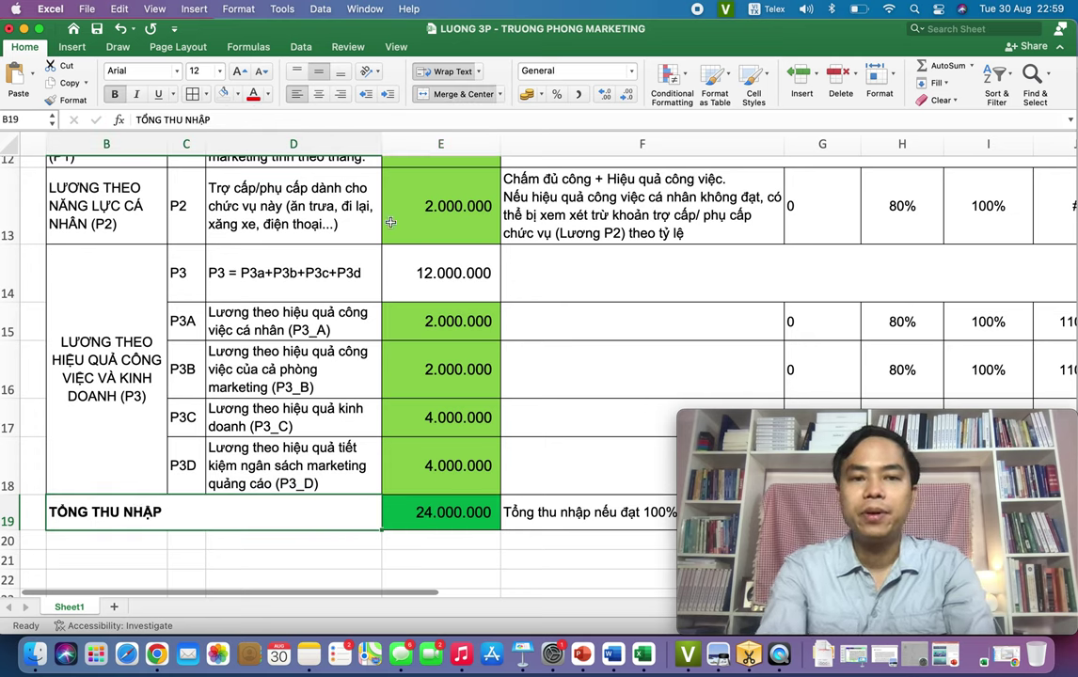
pyautogui.click(322, 98)
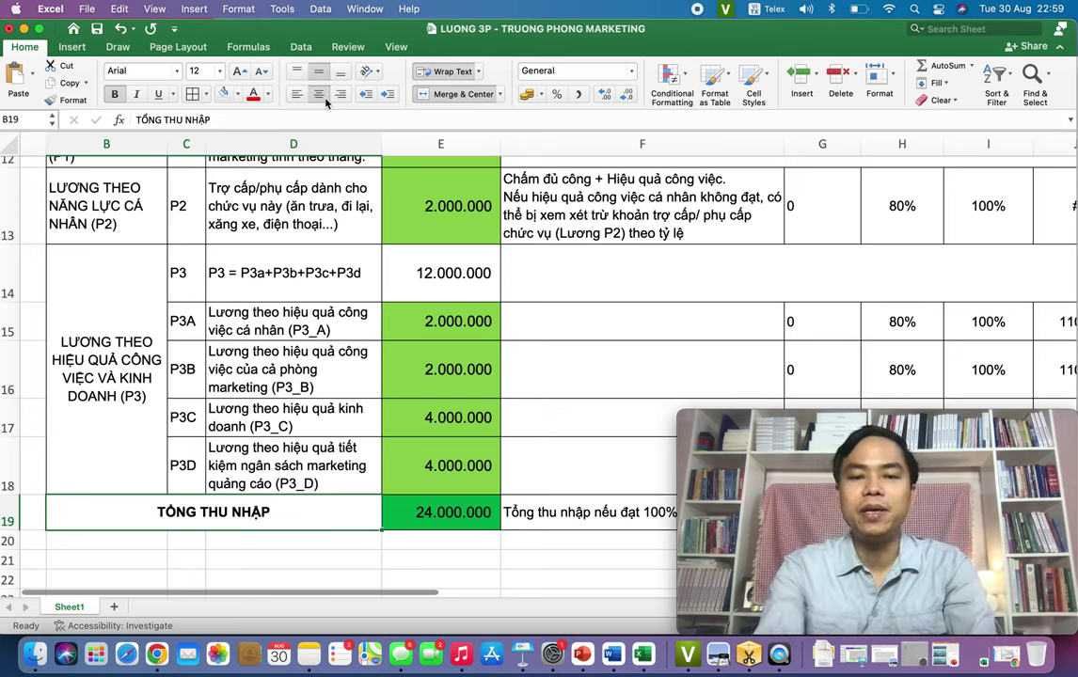
pyautogui.scroll(2, 293, 400)
# - Raise the P1 amount in E12 to 15.000.000
pyautogui.scroll(3, 291, 271)
pyautogui.scroll(-1, 291, 271)
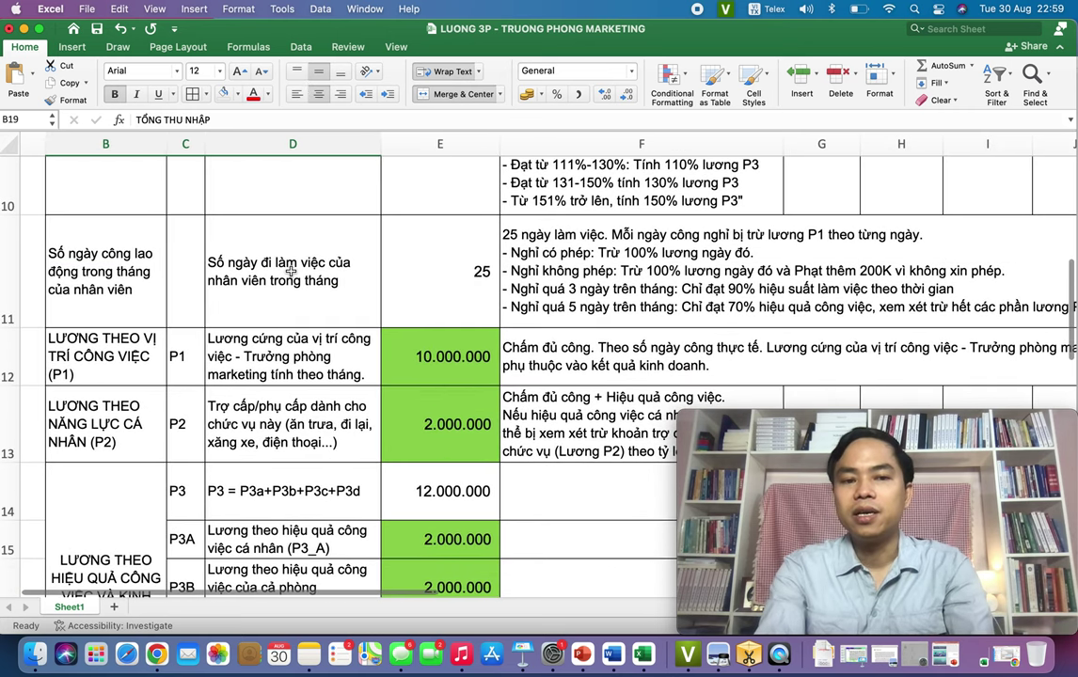
pyautogui.doubleClick(426, 357)
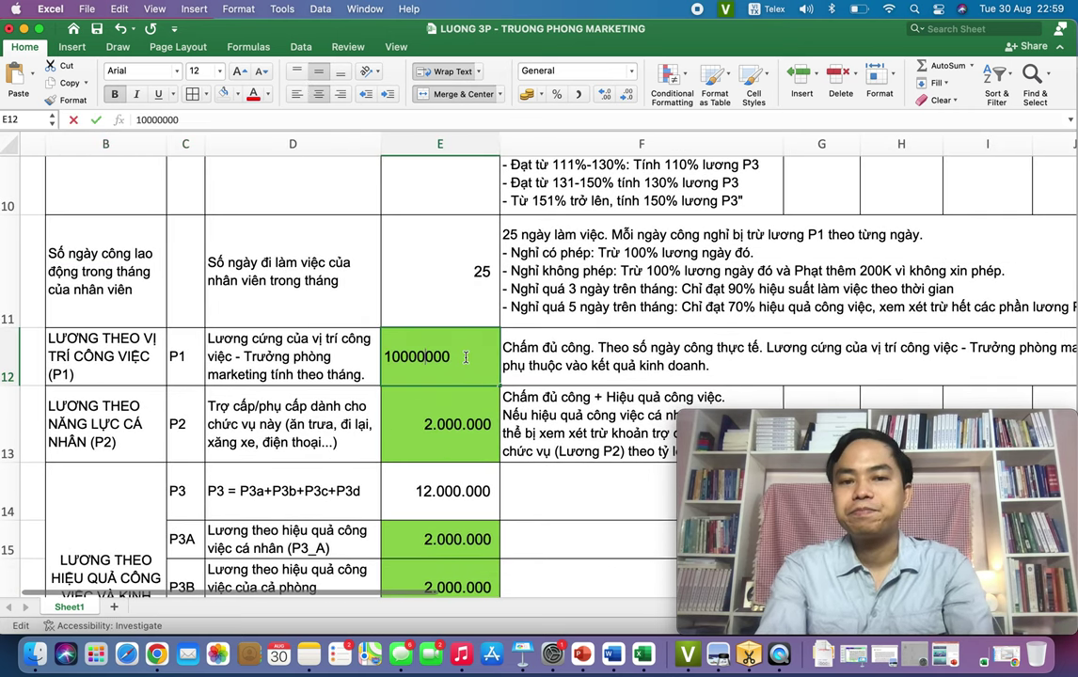
pyautogui.press('BackSpace')
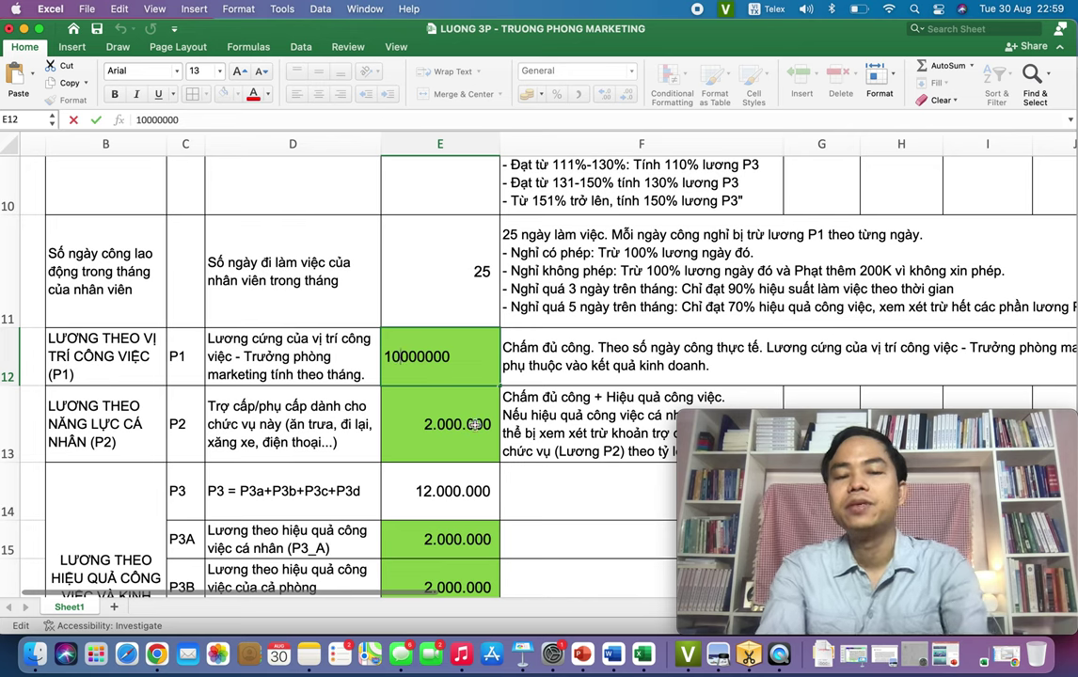
pyautogui.write('5')
pyautogui.press('Return')
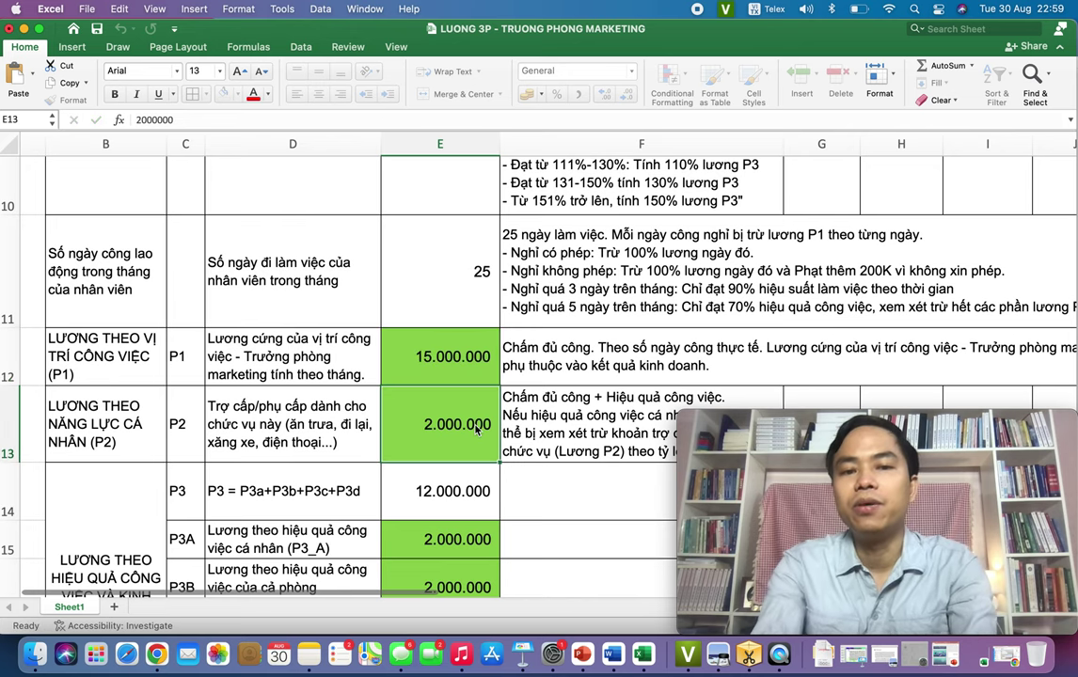
# - Raise the P2 amount in E13 to 7.000.000
pyautogui.doubleClick(433, 428)
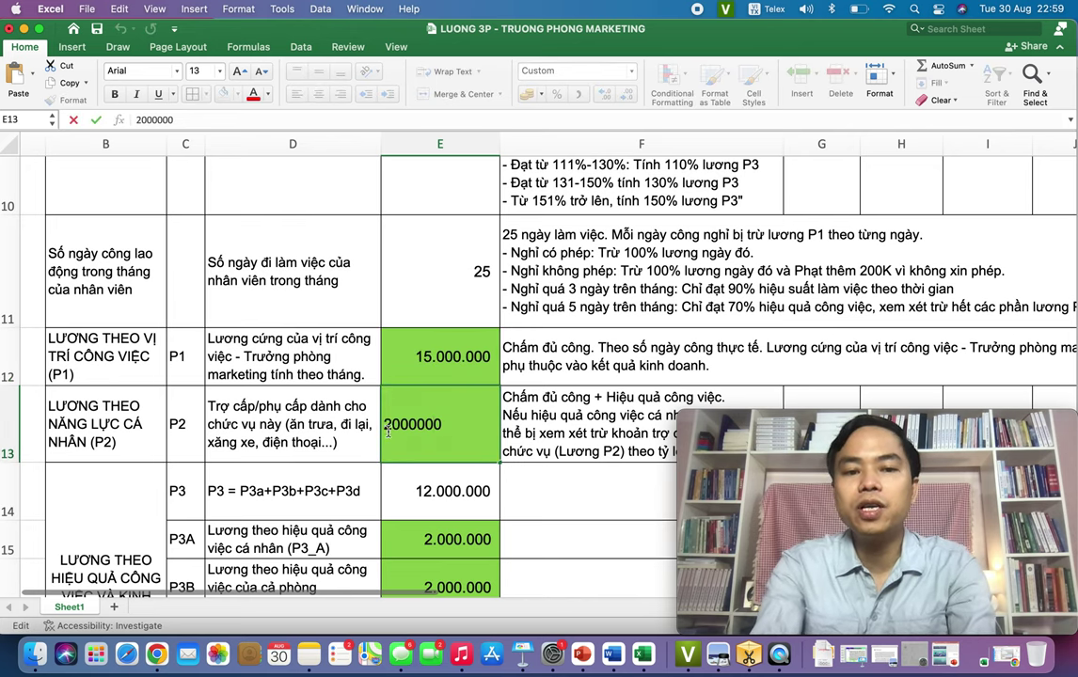
pyautogui.click(386, 430)
pyautogui.press('Delete')
pyautogui.write('7')
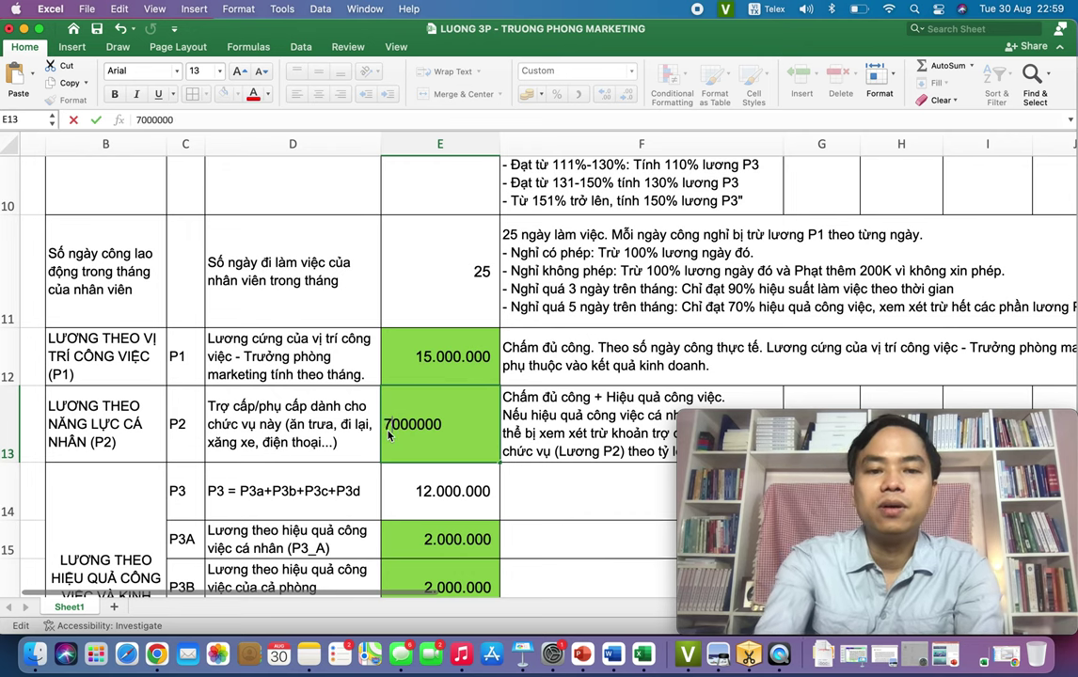
pyautogui.press('Return')
pyautogui.scroll(-2, 420, 448)
pyautogui.scroll(-4, 433, 451)
pyautogui.scroll(1, 442, 457)
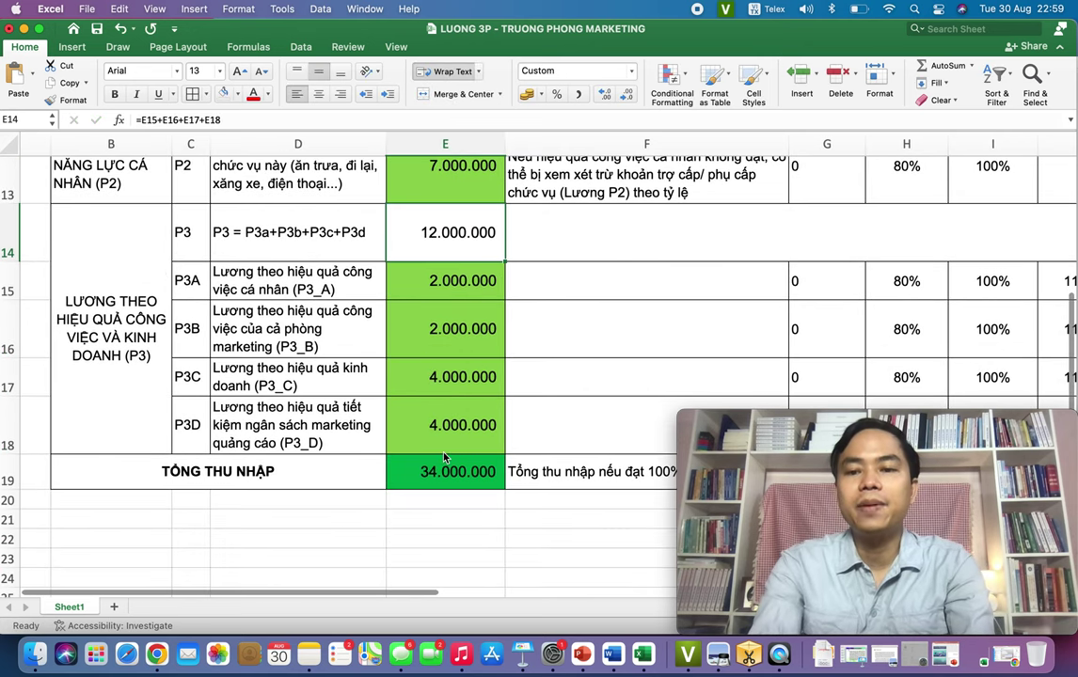
pyautogui.scroll(1, 444, 457)
pyautogui.hscroll(1, 444, 457)
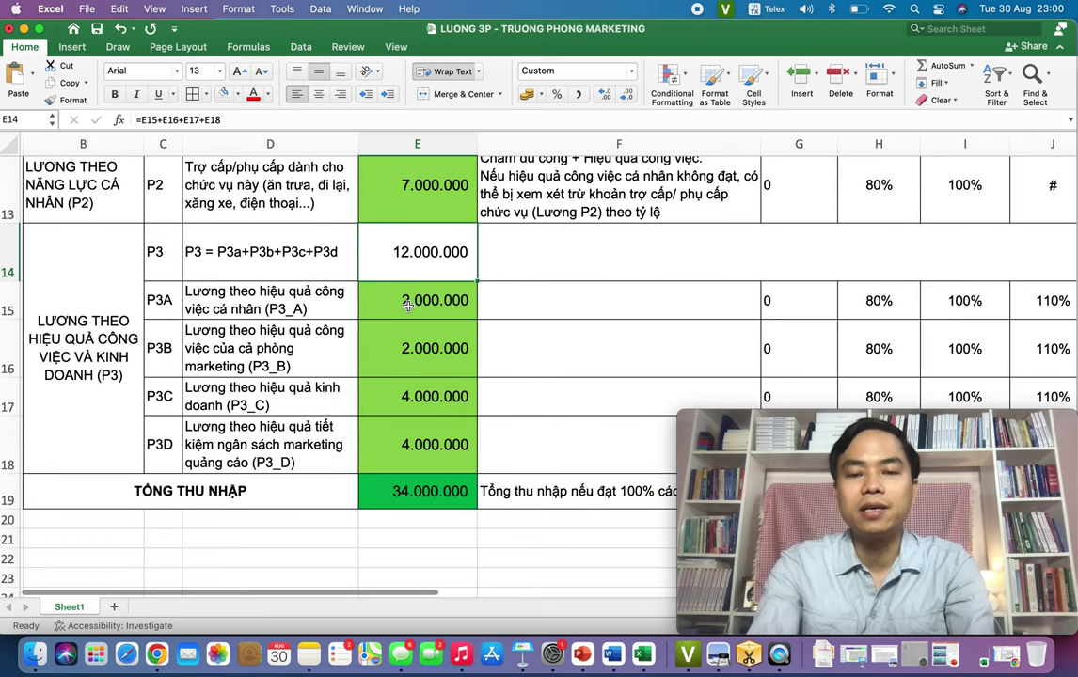
# - Set P3A and P3B in E15 and E16 to 3.000.000 each
pyautogui.doubleClick(410, 304)
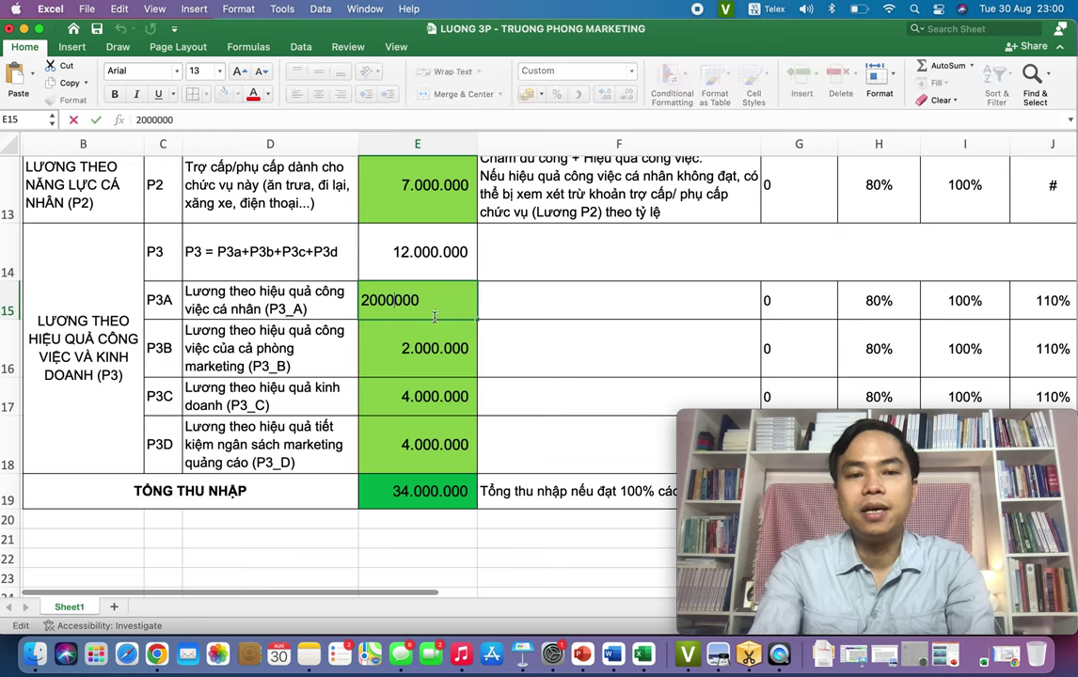
pyautogui.press('BackSpace')
pyautogui.press('Return')
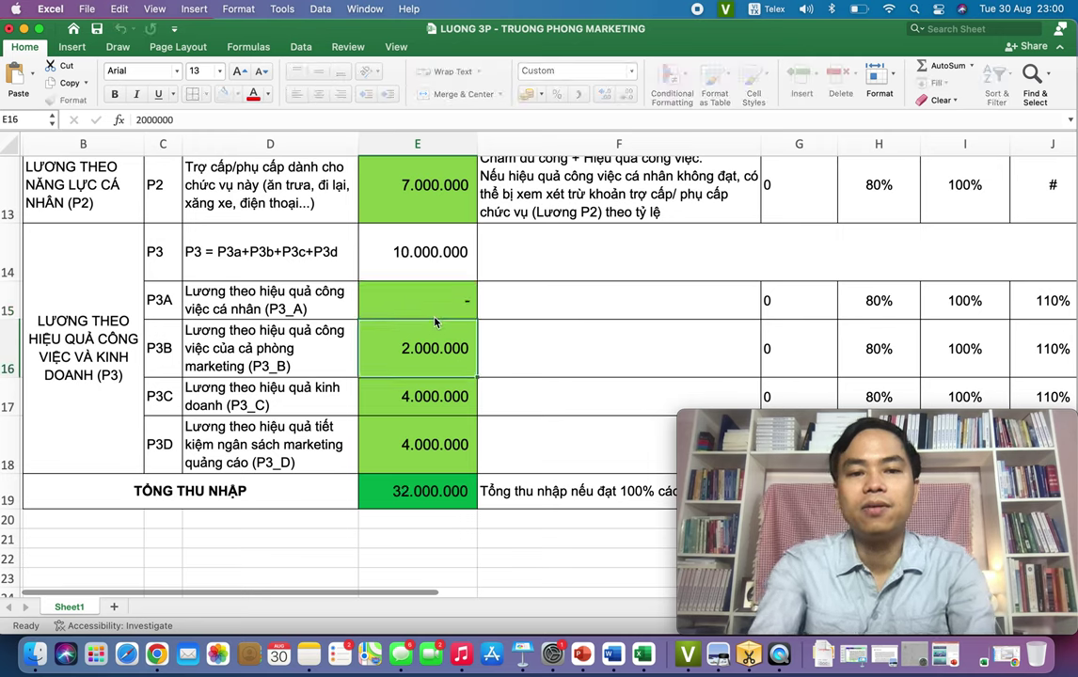
pyautogui.doubleClick(429, 308)
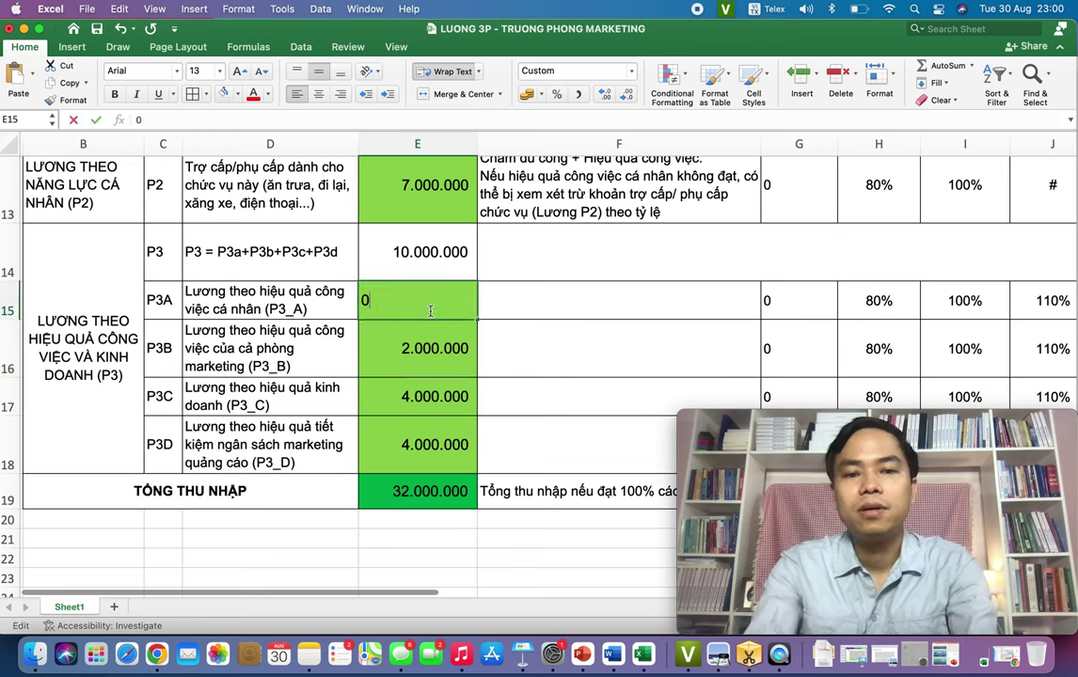
pyautogui.write('3.000.000')
pyautogui.press('Return')
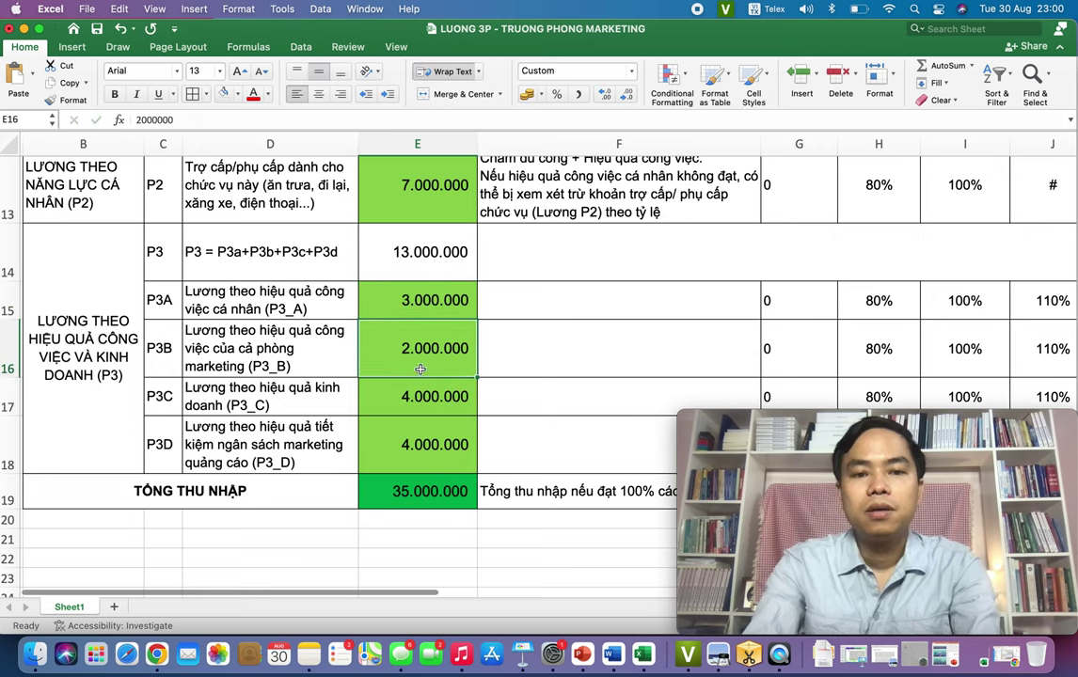
pyautogui.doubleClick(419, 360)
pyautogui.press('Left')
pyautogui.press('Left')
pyautogui.press('Left')
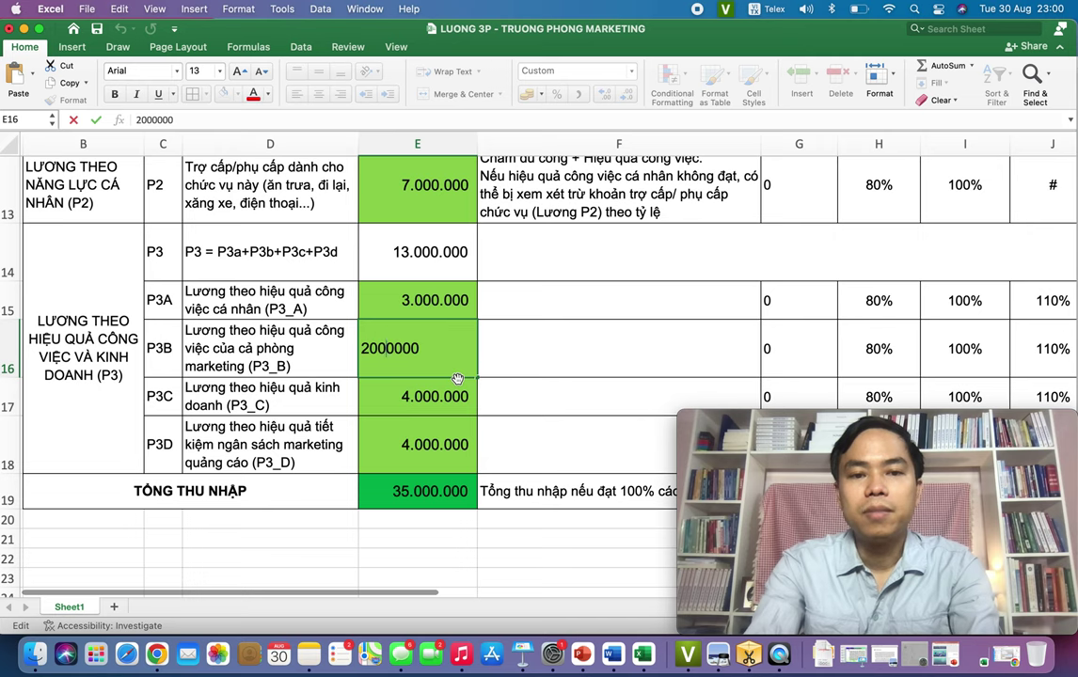
pyautogui.press('BackSpace')
pyautogui.write('33')
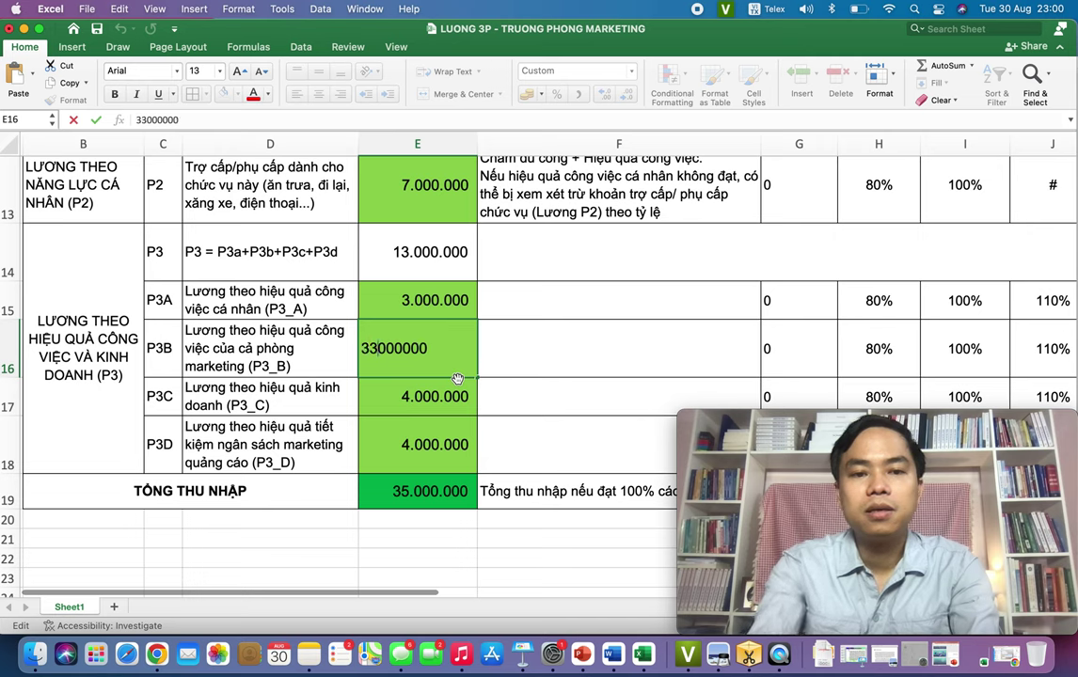
pyautogui.press('BackSpace')
pyautogui.press('Return')
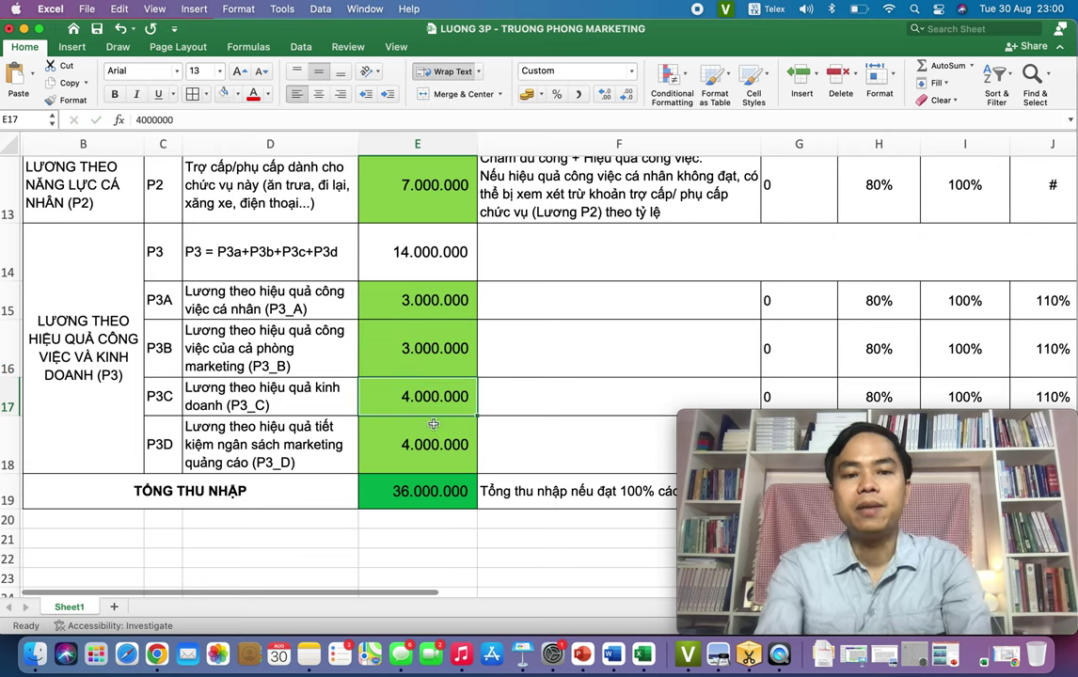
# - Change P3C in E17 to 8.000.000
pyautogui.doubleClick(411, 397)
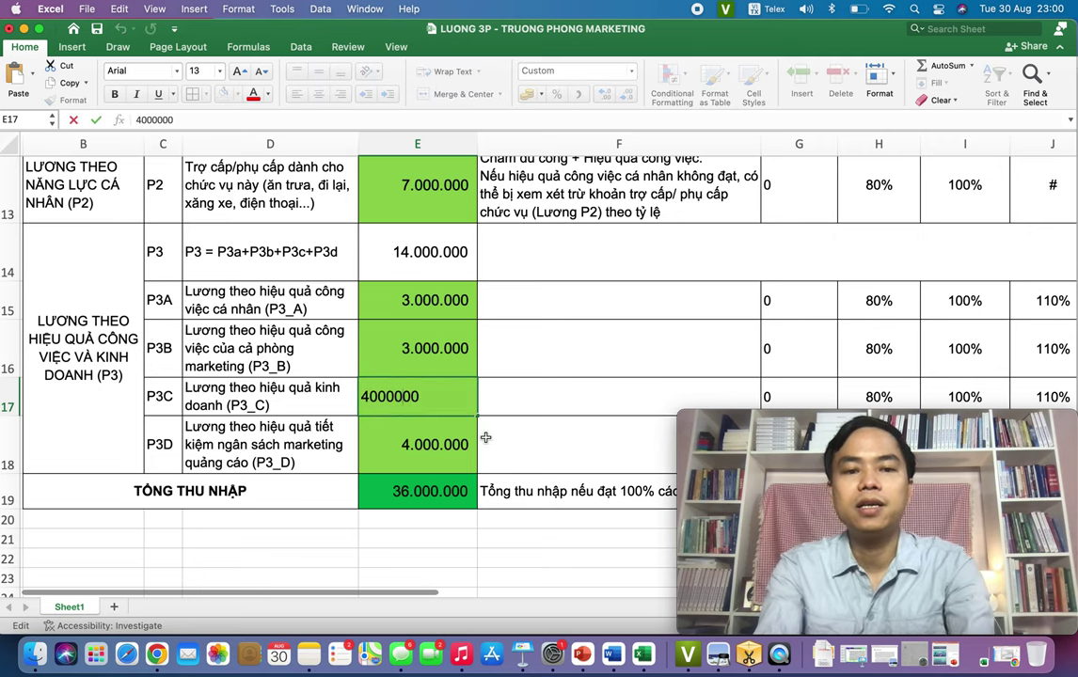
pyautogui.press('BackSpace')
pyautogui.write('6')
pyautogui.press('Return')
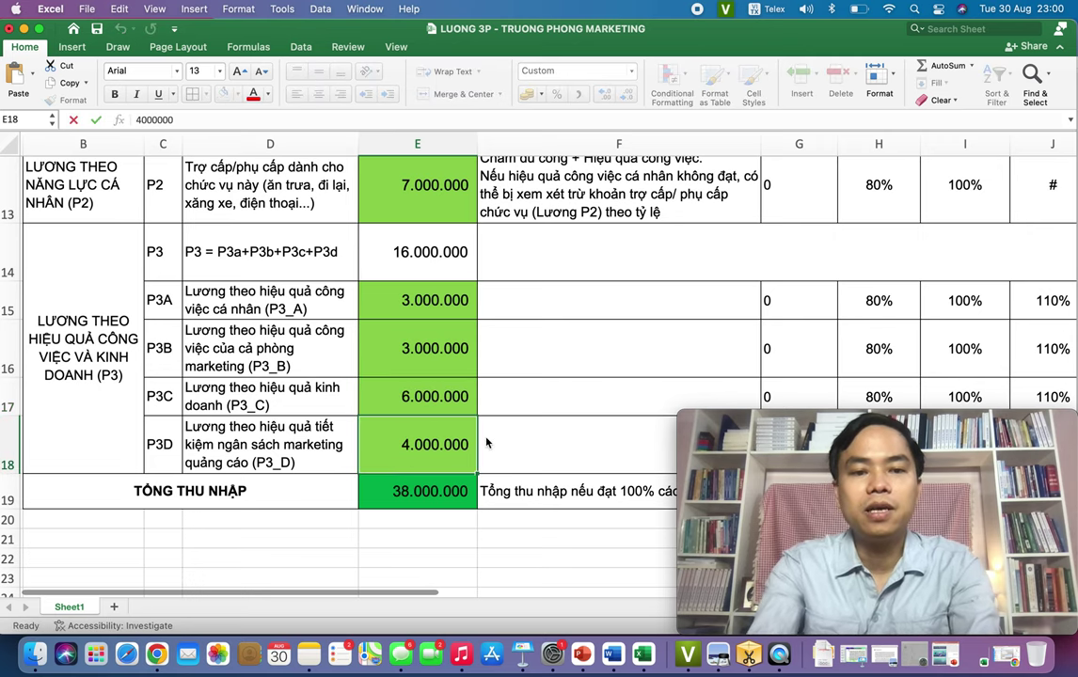
pyautogui.doubleClick(461, 403)
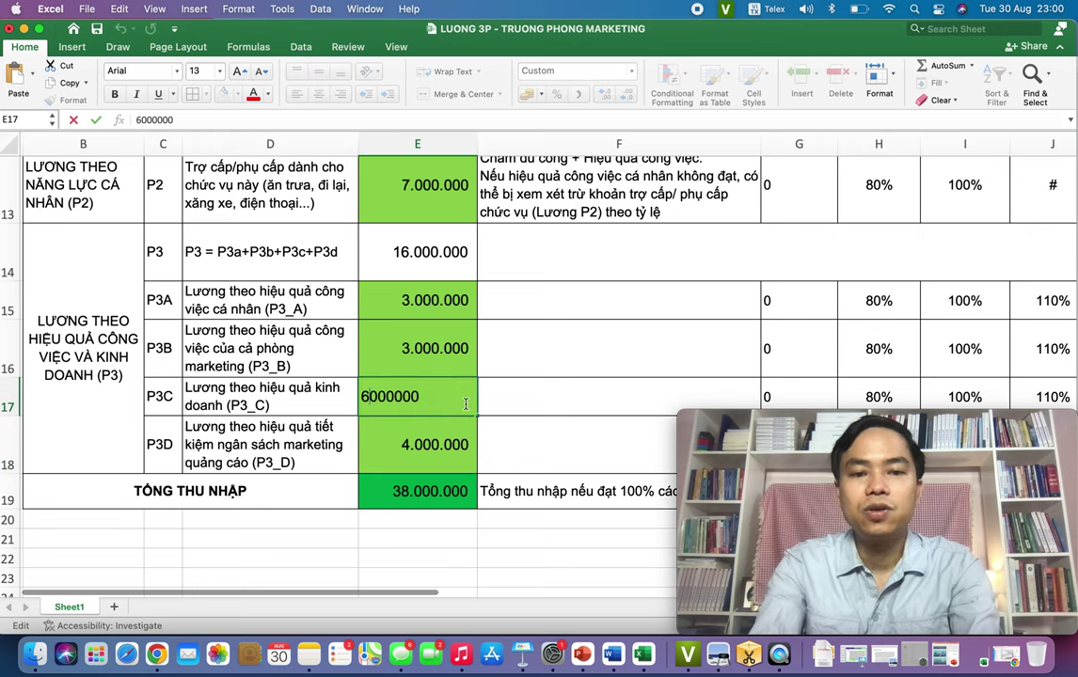
pyautogui.press('Home')
pyautogui.press('Delete')
pyautogui.write('8')
pyautogui.press('Return')
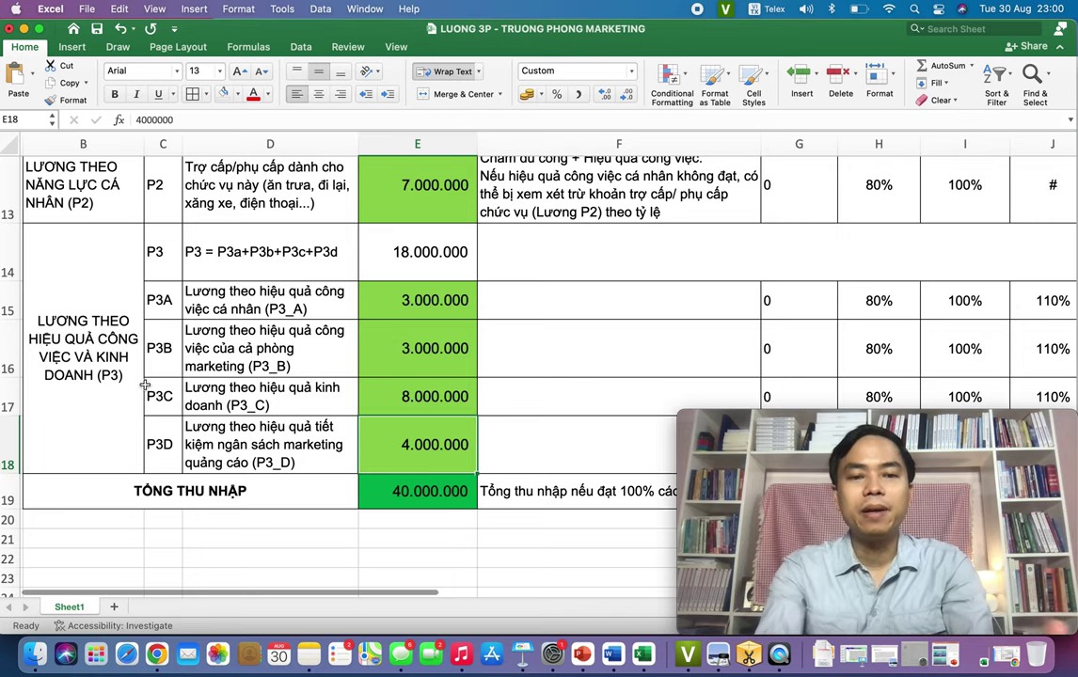
# - Widen column E until the 10.000.000.000 revenue KPI shows in full, then select B5
pyautogui.scroll(4, 272, 405)
pyautogui.scroll(6, 273, 405)
pyautogui.scroll(10, 272, 404)
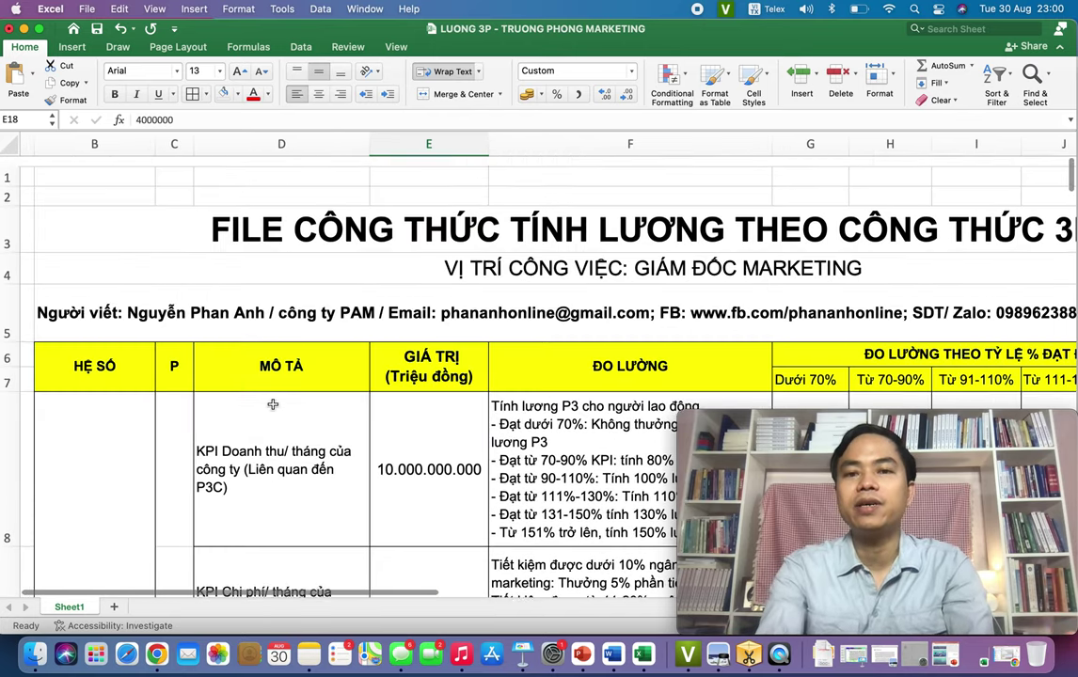
pyautogui.scroll(-3, 273, 405)
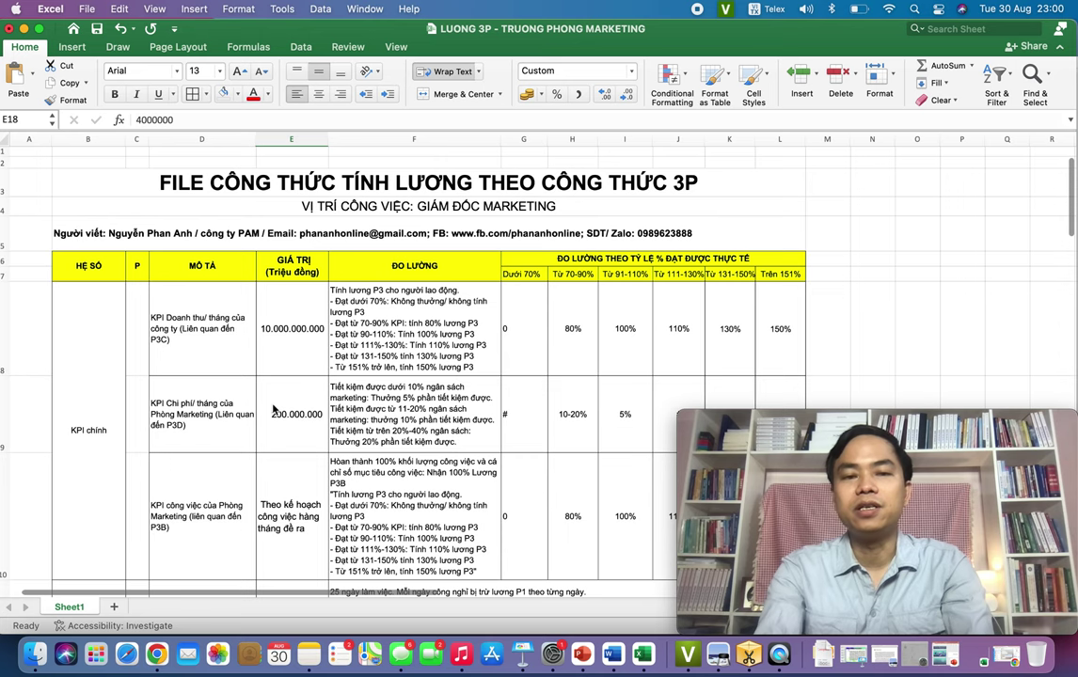
pyautogui.scroll(1, 273, 411)
pyautogui.scroll(1, 283, 410)
pyautogui.scroll(1, 331, 407)
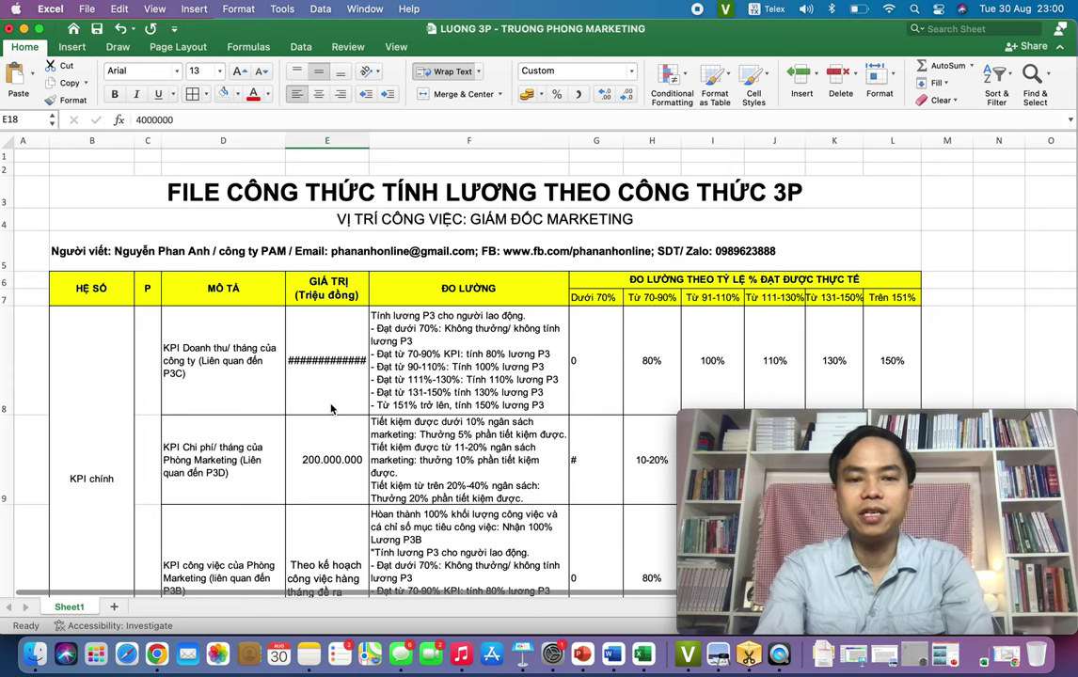
pyautogui.moveTo(368, 145); pyautogui.dragTo(379, 147)
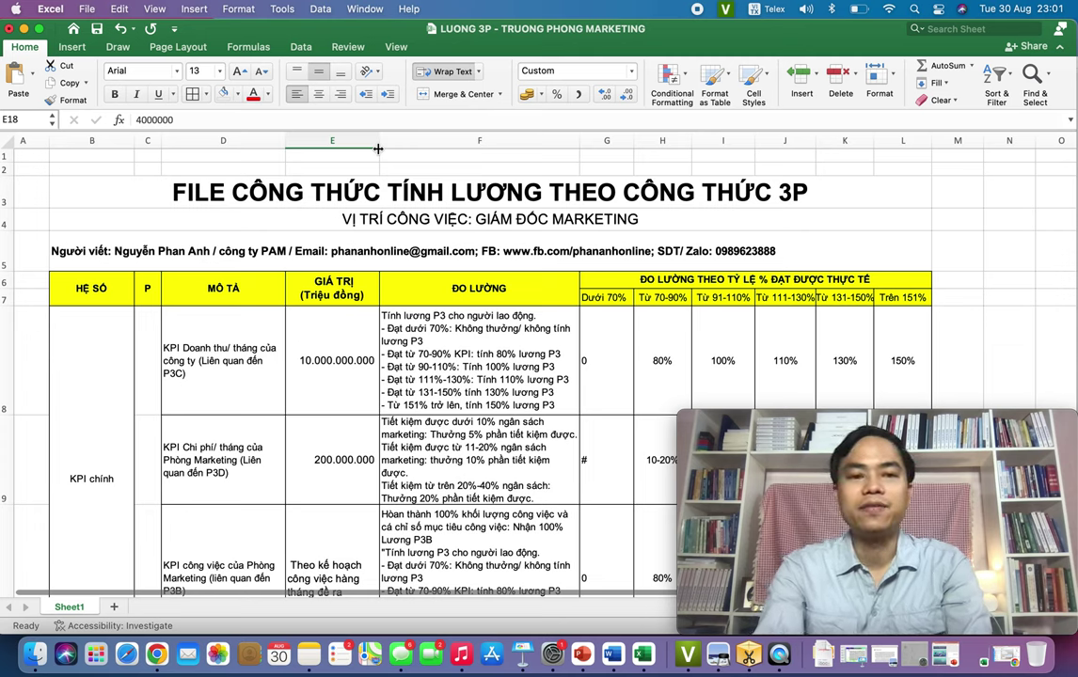
pyautogui.click(141, 247)
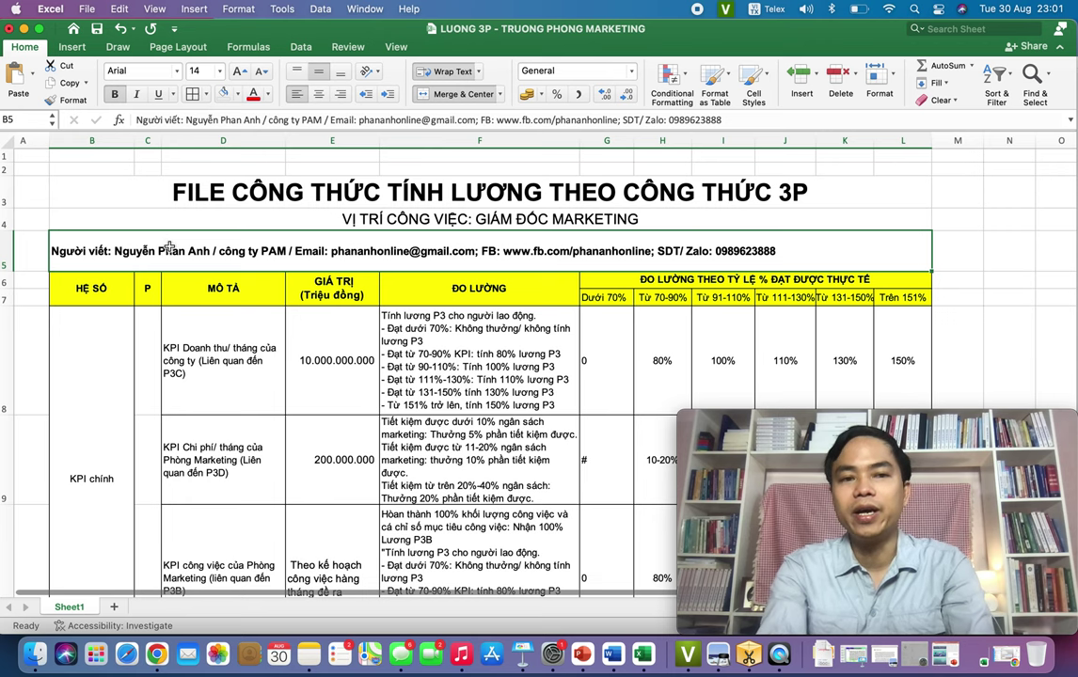
pyautogui.scroll(2, 169, 247)
pyautogui.scroll(2, 369, 463)
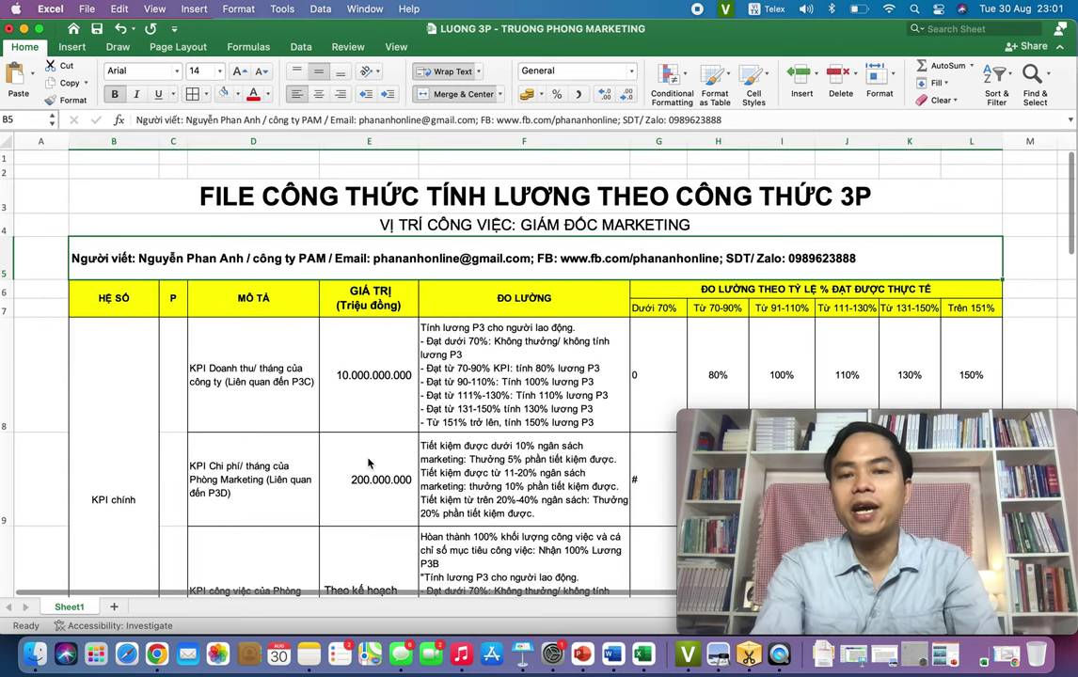